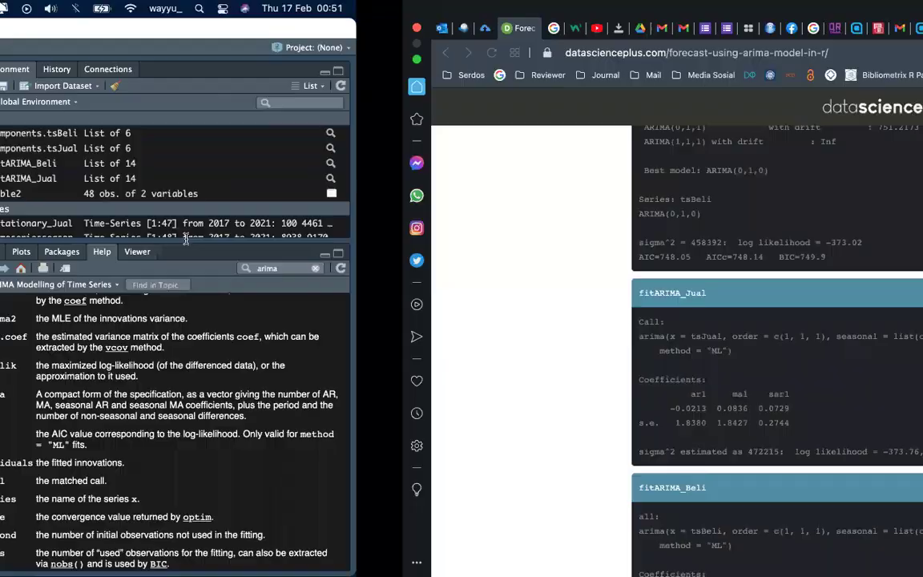
Step: Compare the orders and AIC values of the two fitARIMA_Jual model outputs in the RStudio console
key("ctrl+Left")
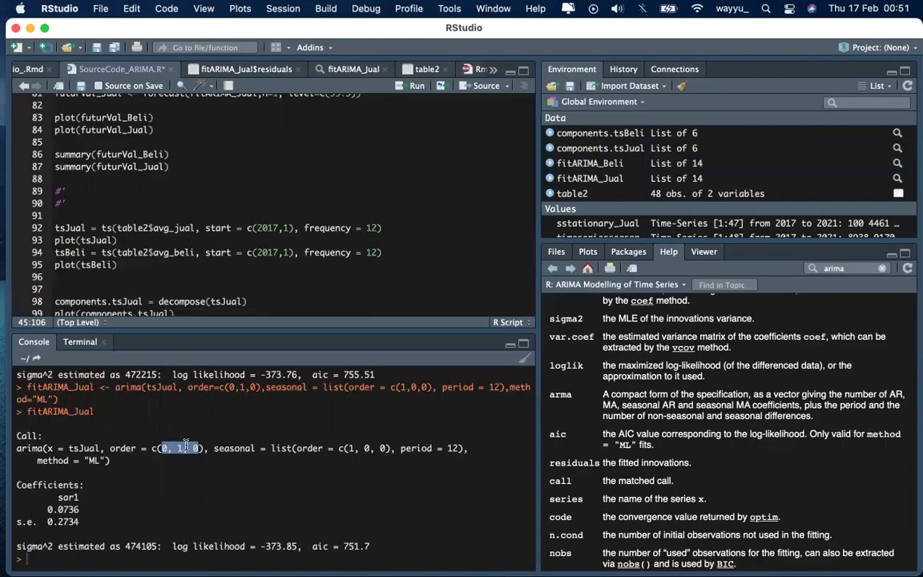
scroll(166, 449, "up", 2)
scroll(166, 449, "up", 5)
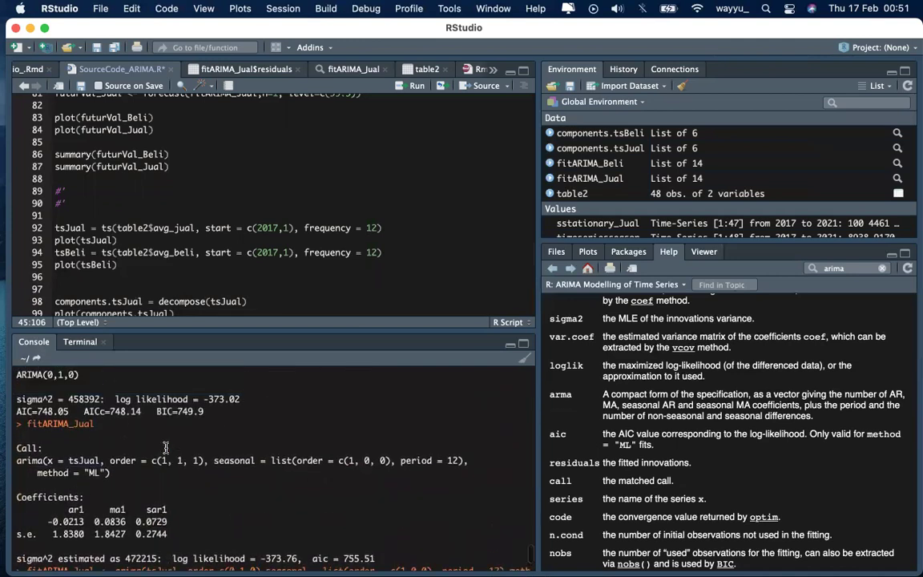
left_click_drag(158, 460, 203, 458)
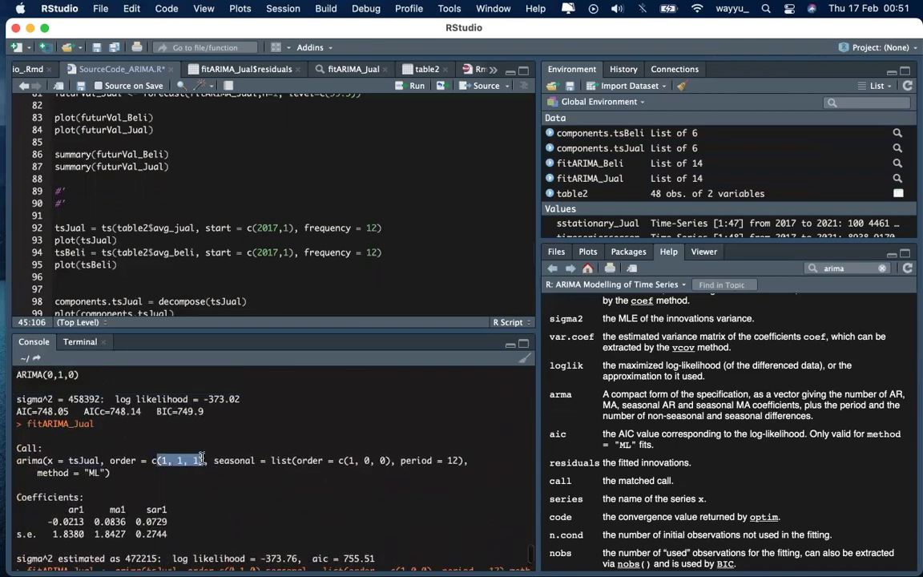
scroll(204, 458, "down", 7)
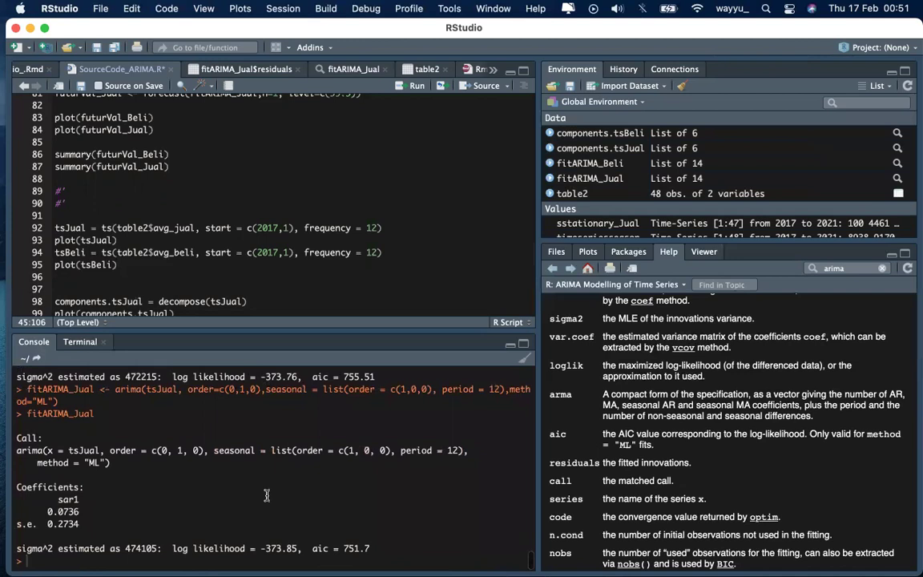
scroll(248, 465, "up", 1)
left_click_drag(377, 413, 344, 415)
scroll(392, 479, "down", 1)
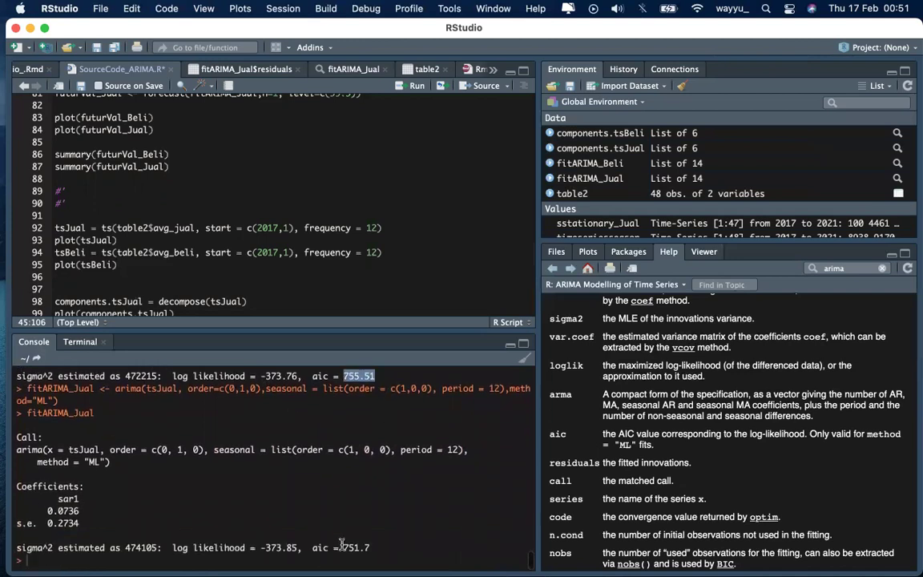
left_click_drag(342, 547, 386, 541)
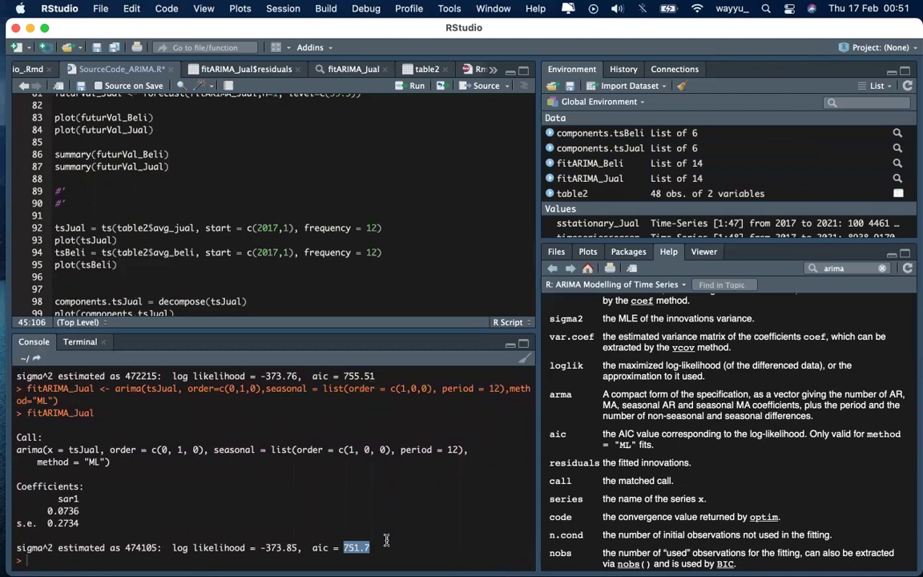
Step: Copy predict(fitARIMA_Jual,n.ahead = 1) from the datascienceplus article and run it in the RStudio console
key("super+Tab")
scroll(521, 428, "down", 3)
scroll(521, 427, "down", 5)
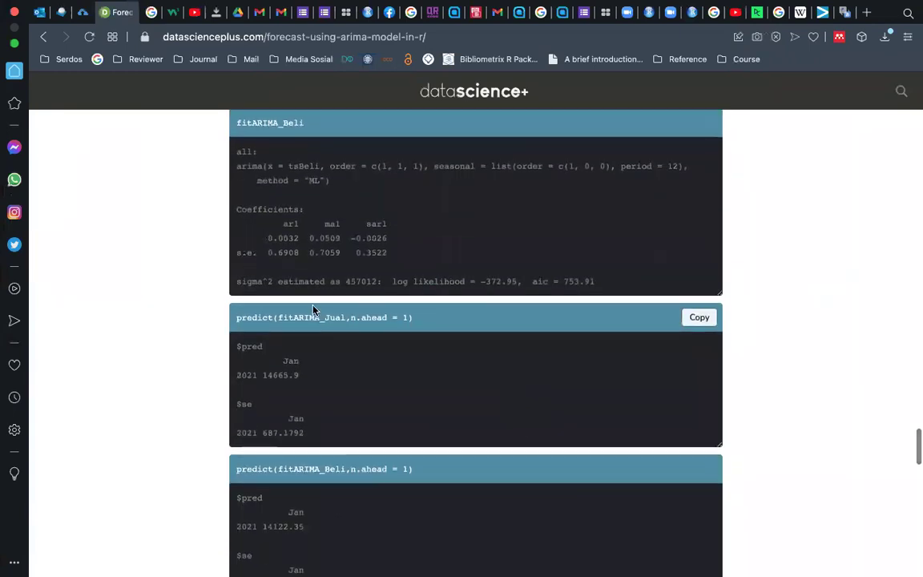
left_click(697, 318)
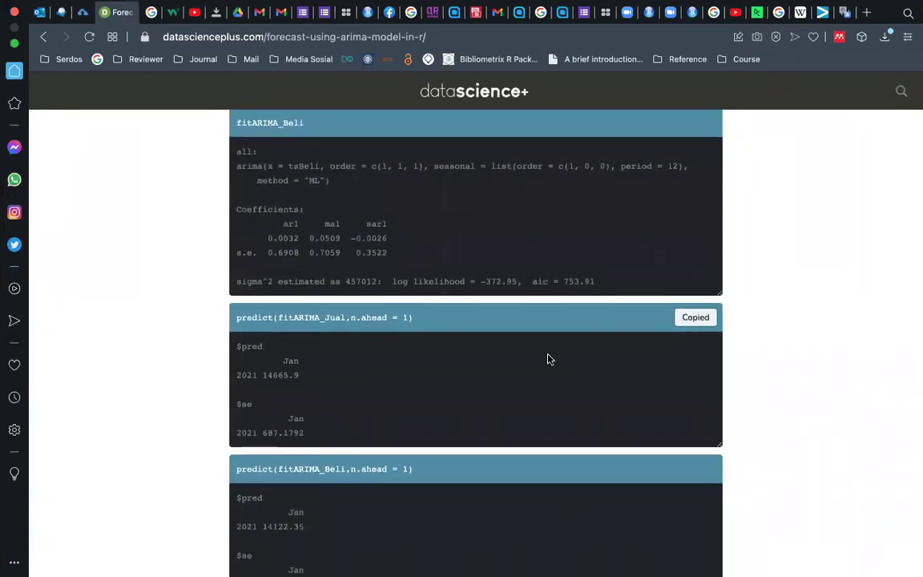
key("super+Tab")
left_click(237, 559)
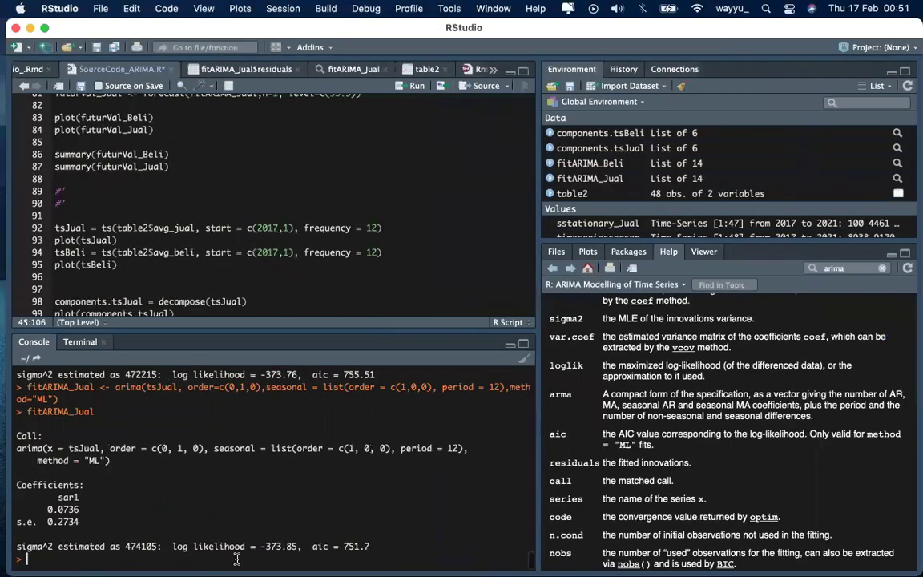
key("super+v")
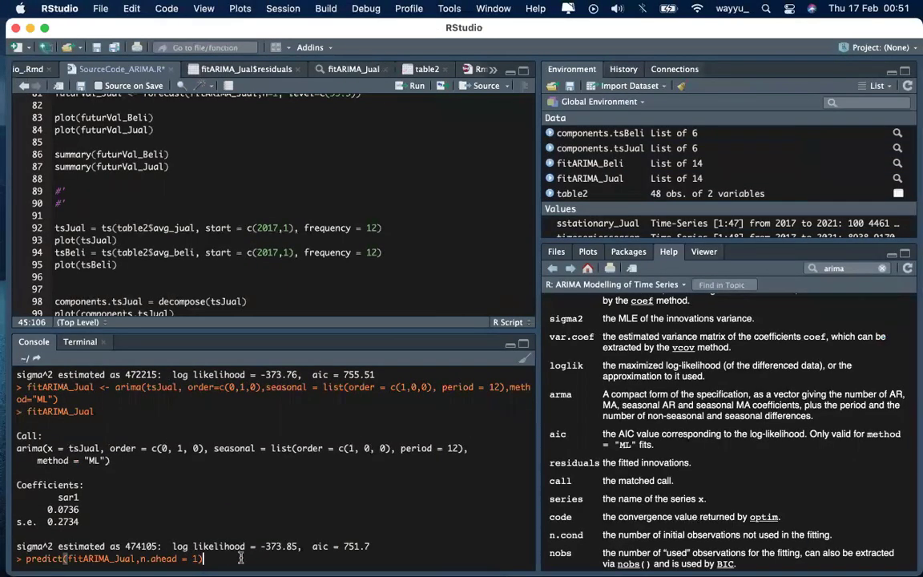
key("Return")
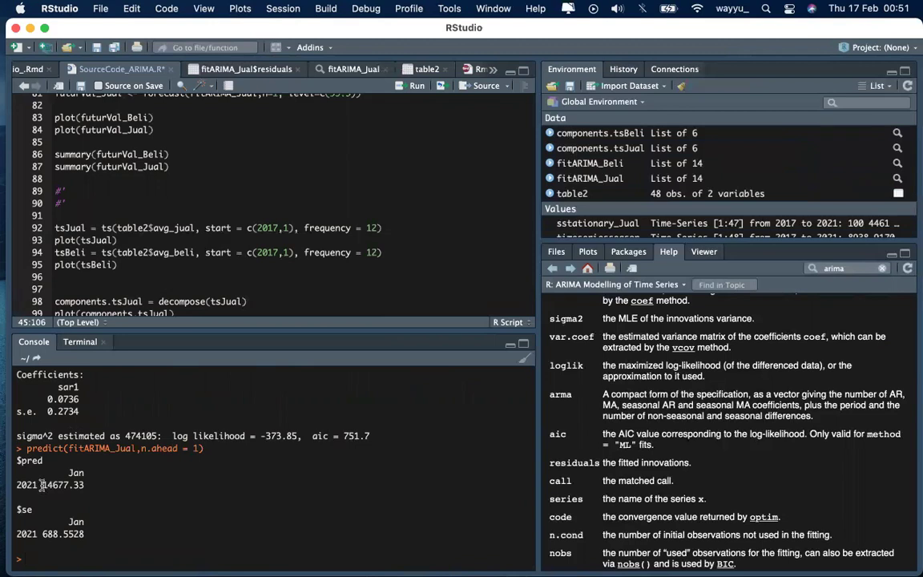
left_click_drag(42, 485, 104, 482)
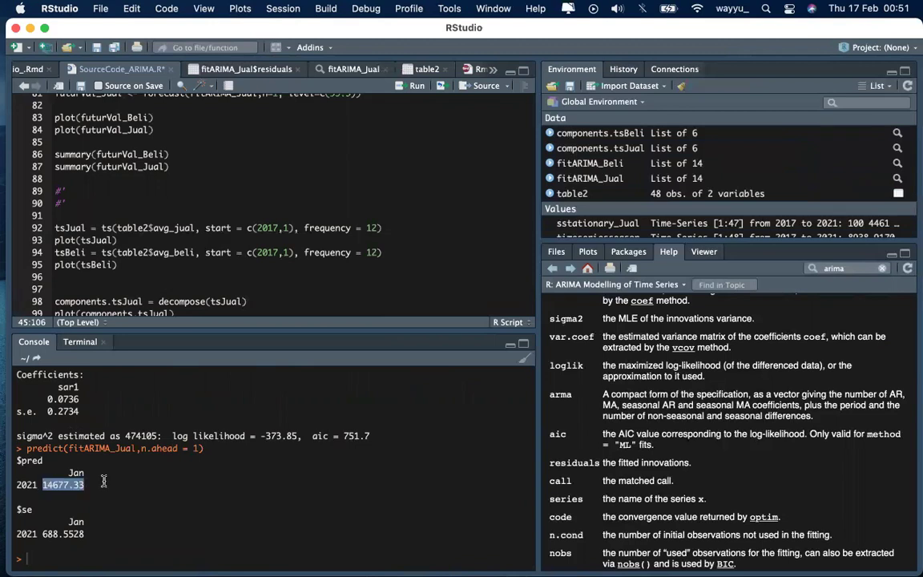
Step: Open table1.csv from the Data folder in Excel and fit columns A and B to their contents
key("ctrl+Up")
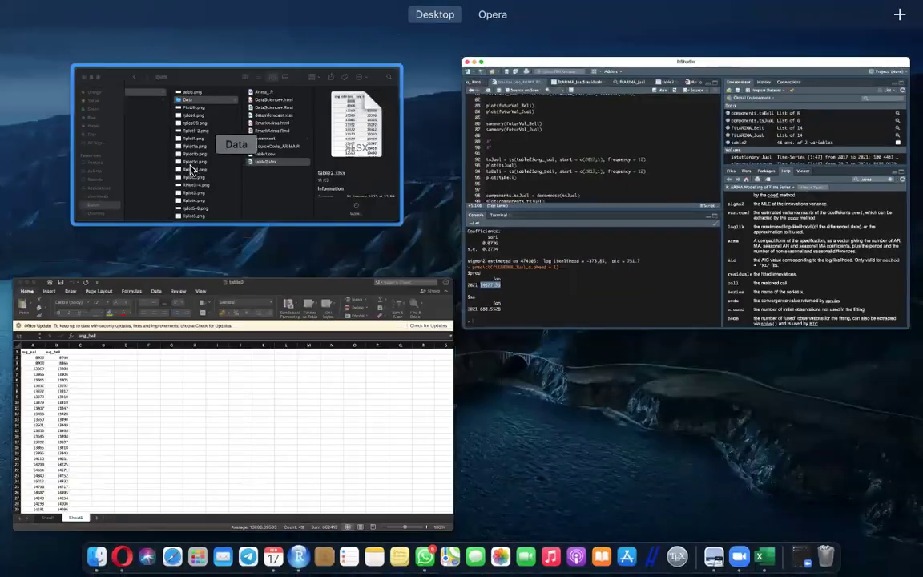
left_click(403, 187)
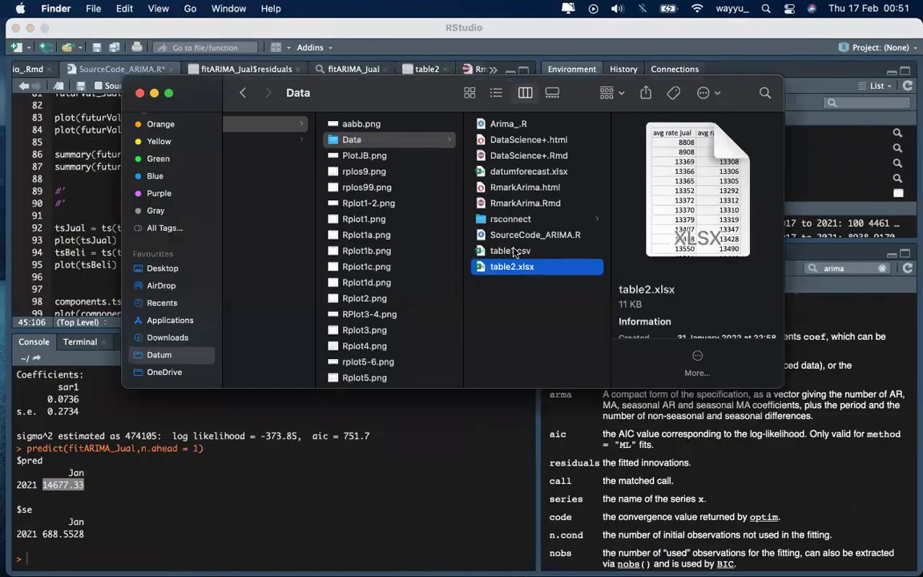
left_click(505, 254)
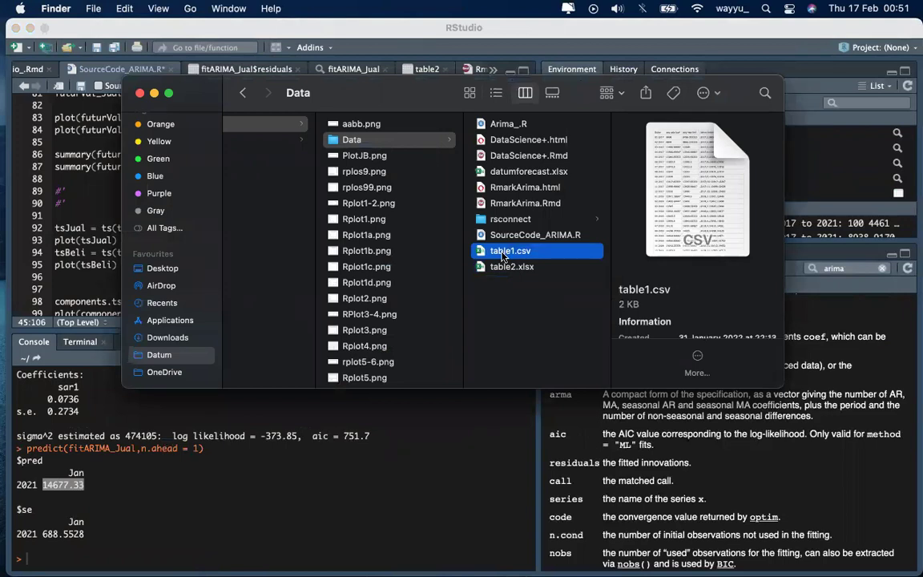
key("super+Tab")
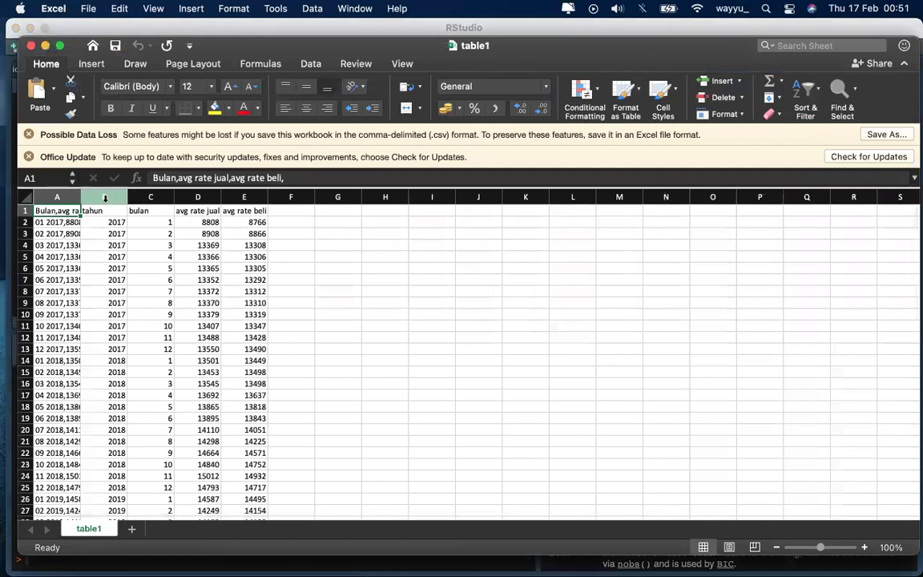
double_click(80, 197)
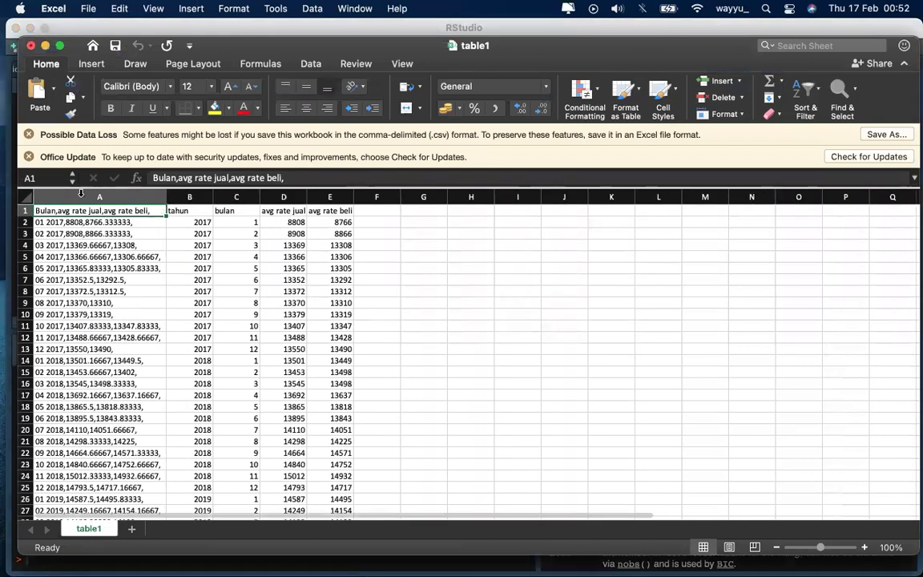
double_click(213, 196)
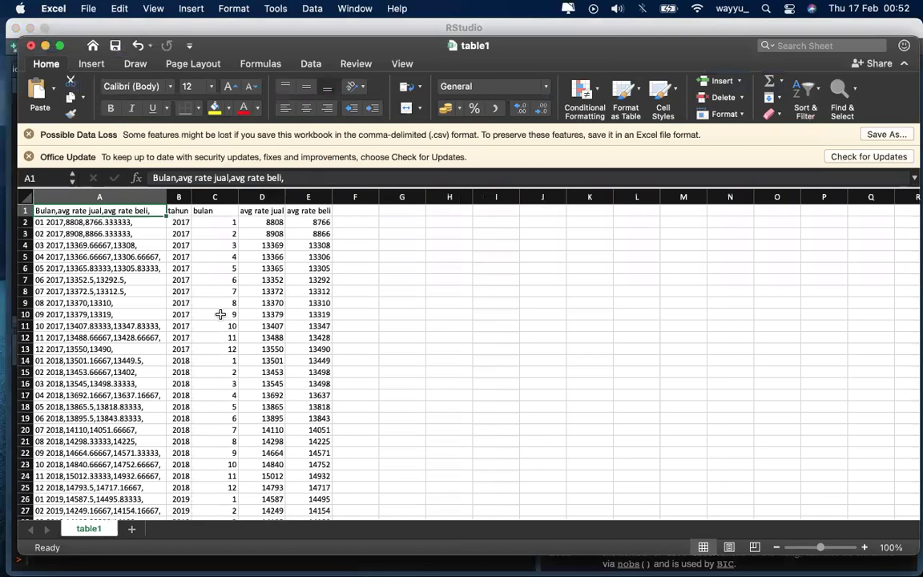
Step: Examine the average jual and beli rate columns and the 01 2021 record at the end of the table
scroll(221, 314, "down", 2)
scroll(220, 314, "up", 2)
left_click_drag(265, 197, 319, 198)
scroll(242, 433, "down", 10)
scroll(246, 434, "up", 5)
scroll(246, 434, "up", 3)
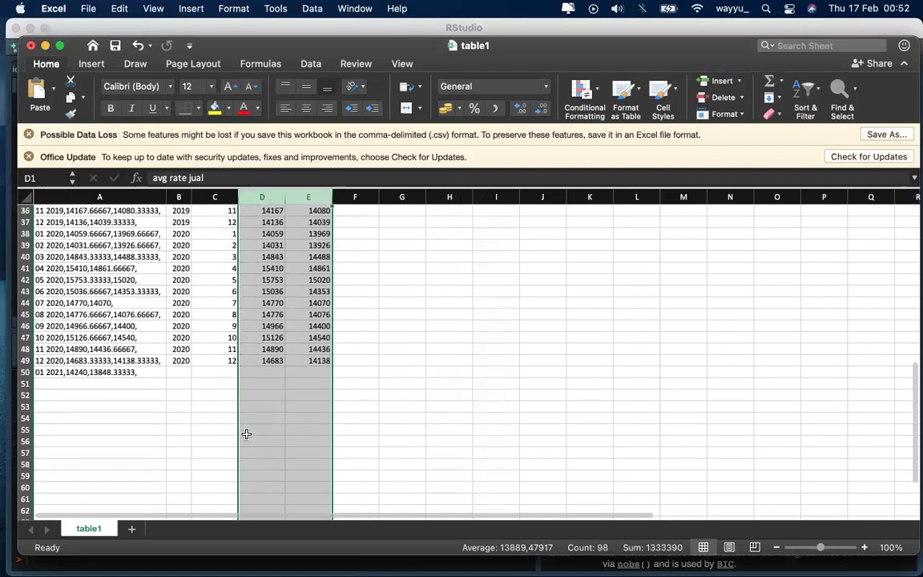
left_click(177, 372)
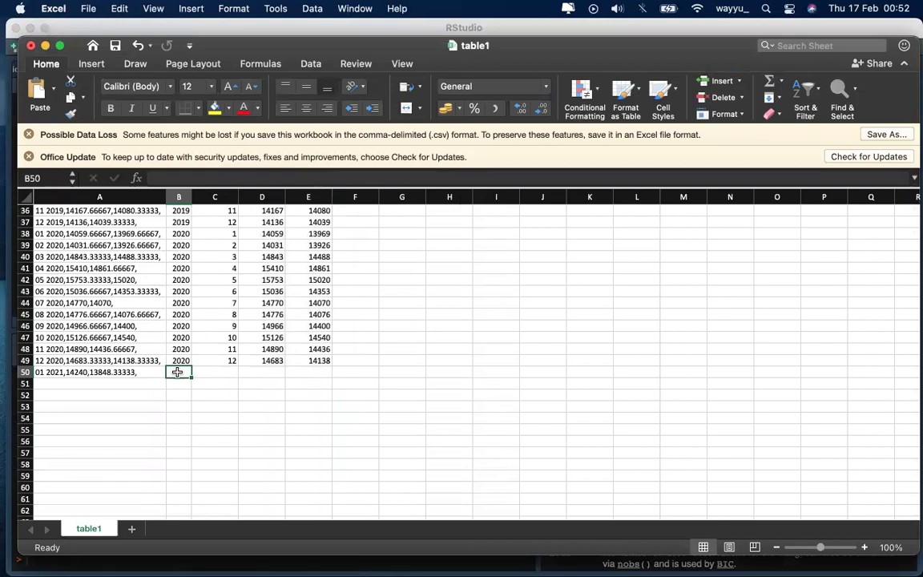
scroll(177, 372, "up", 1)
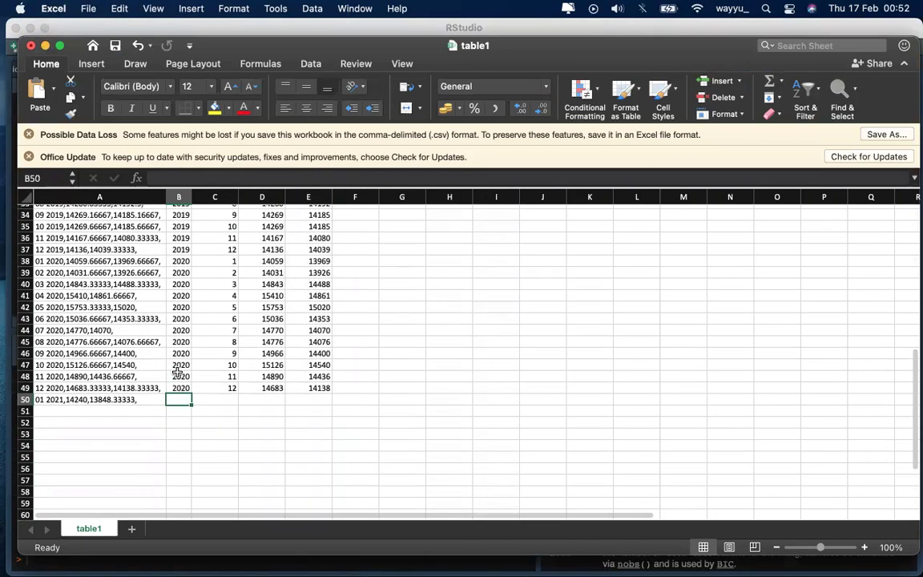
left_click(106, 399)
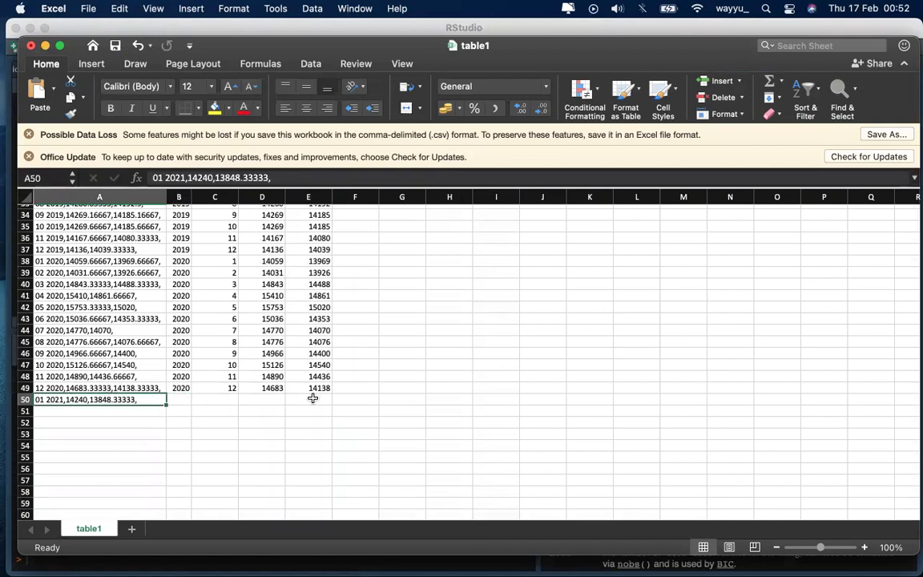
Step: Enter the January 2021 rates in row 50, with 14240 in D50 and 13848 in E50
left_click(256, 398)
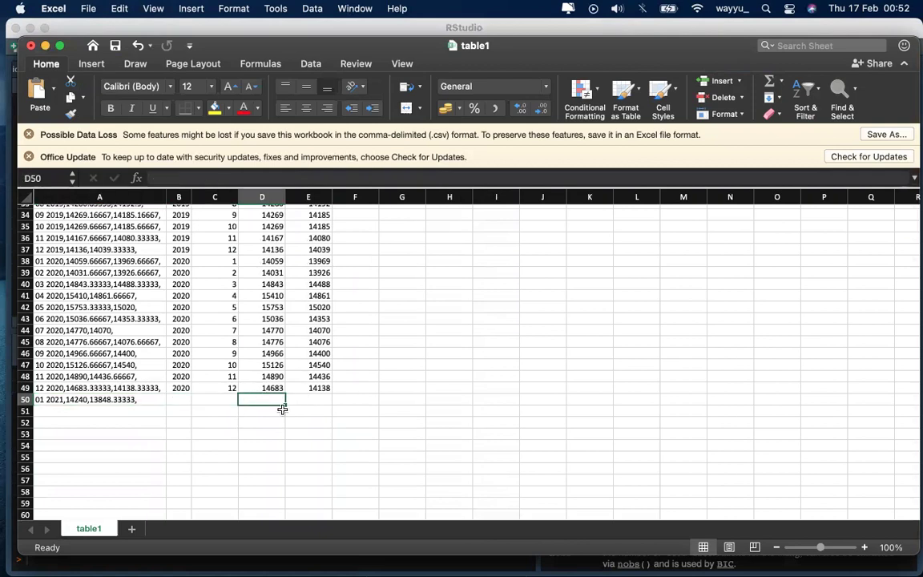
type("14")
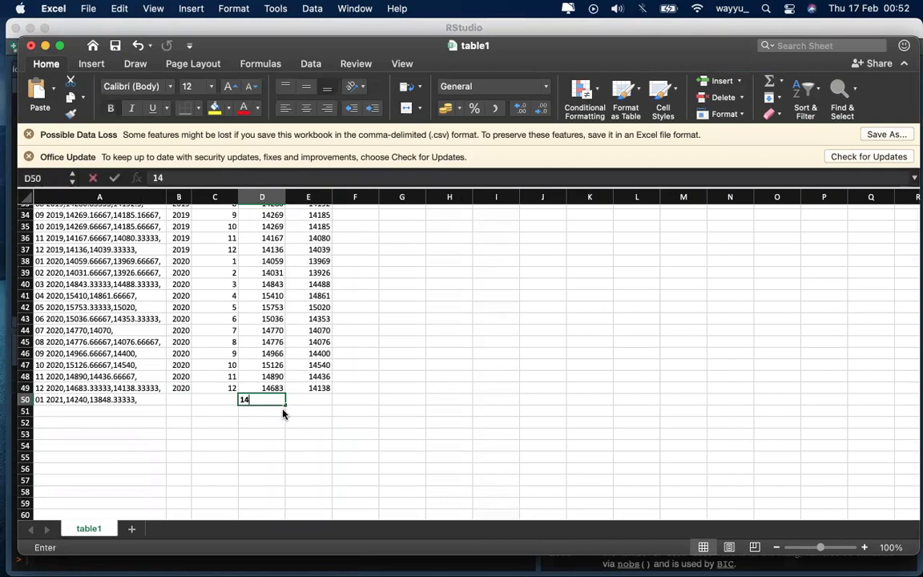
type("240")
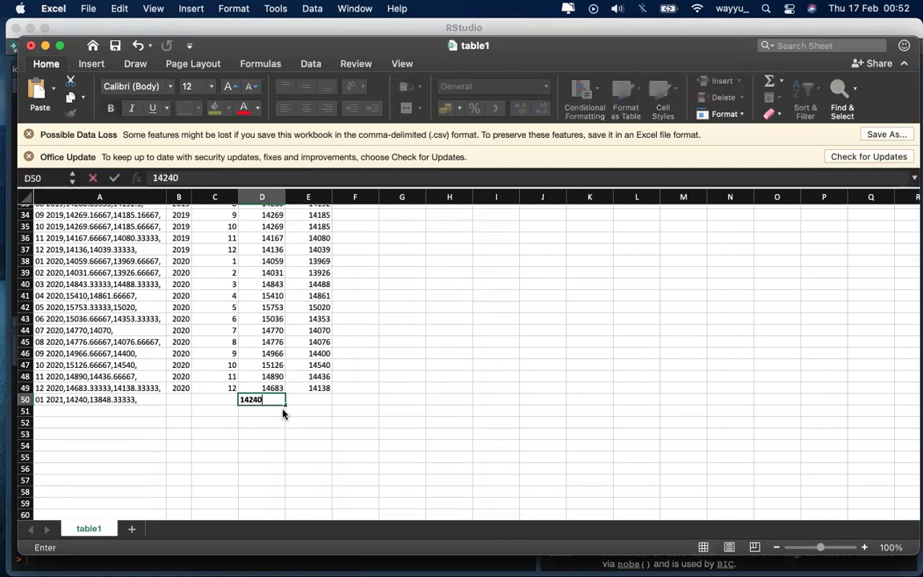
key("Tab")
type("1")
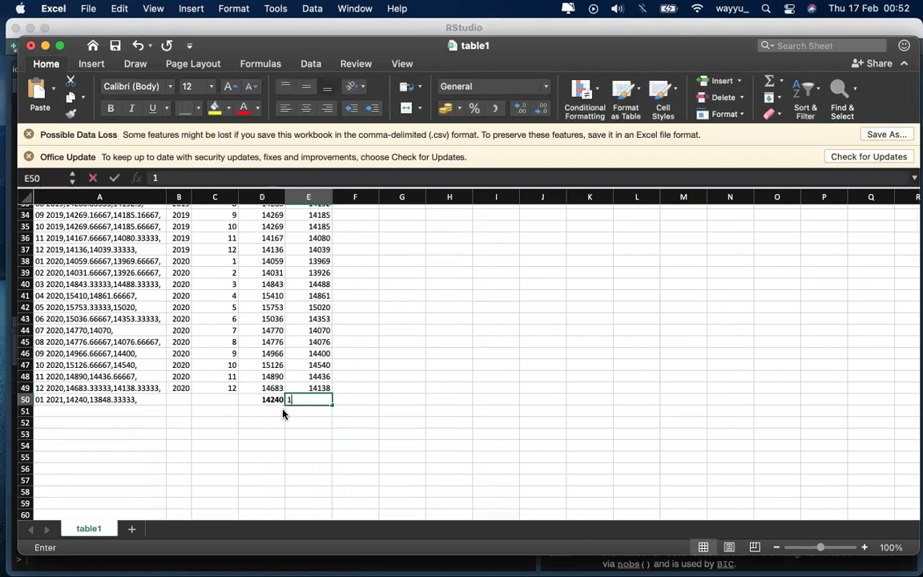
type("3848")
key("Return")
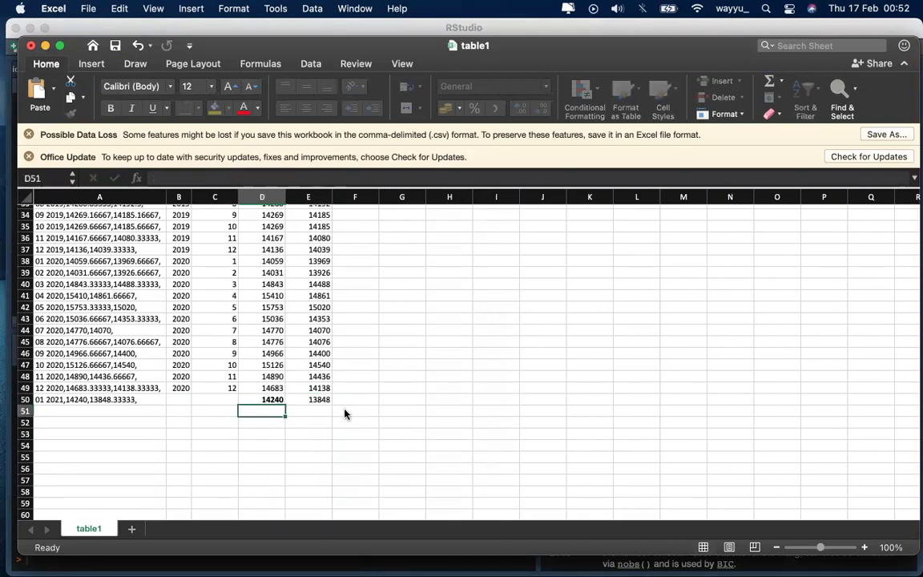
Step: Format the January 2021 rates in D50:E50 as bold with font size 22
left_click_drag(262, 401, 315, 400)
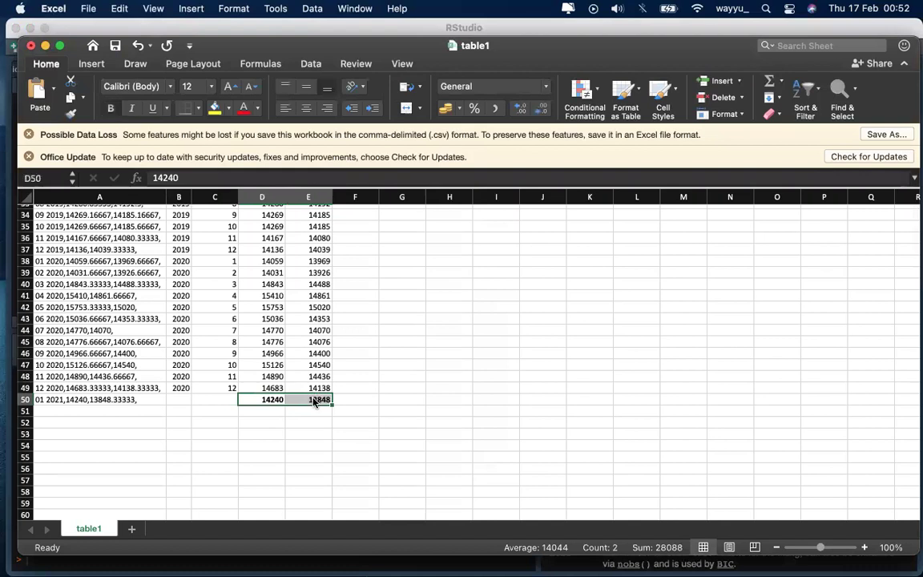
left_click(211, 86)
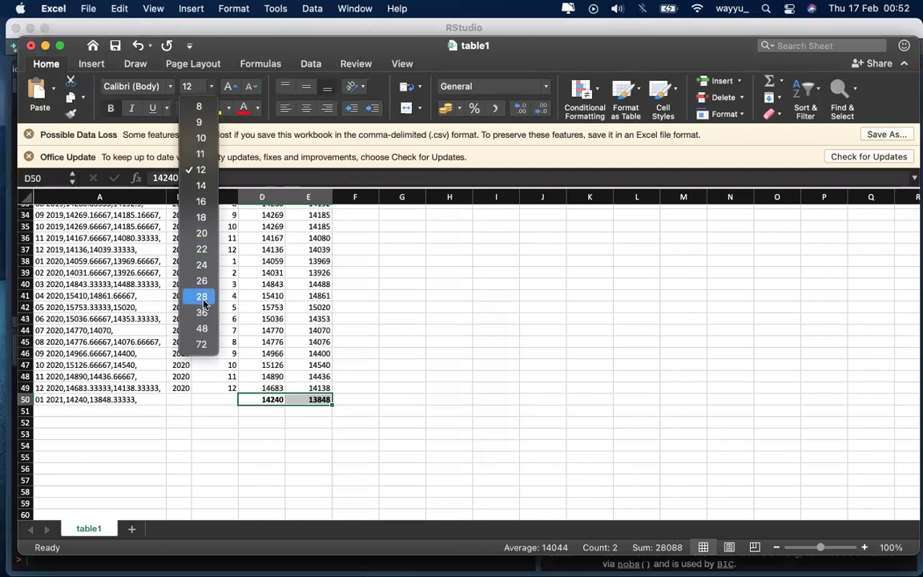
key("Escape")
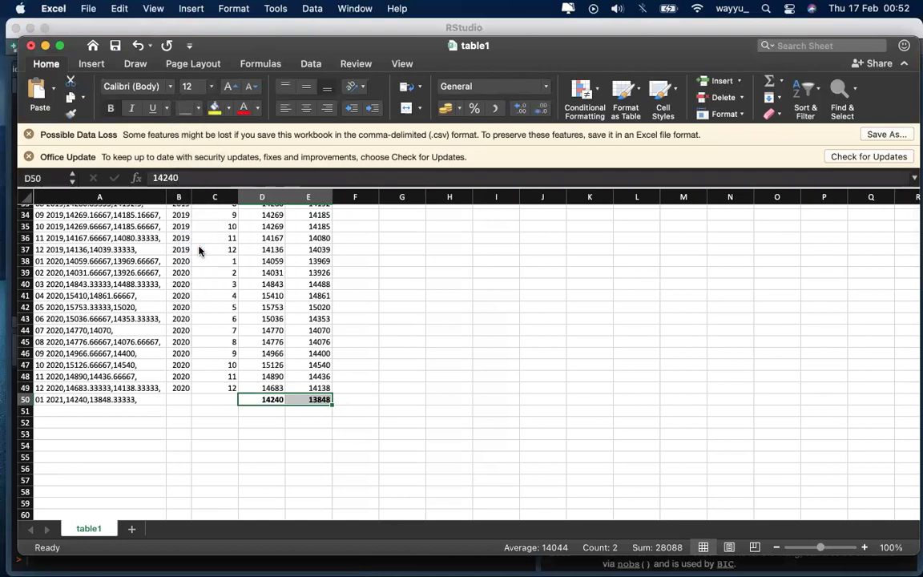
left_click(435, 406)
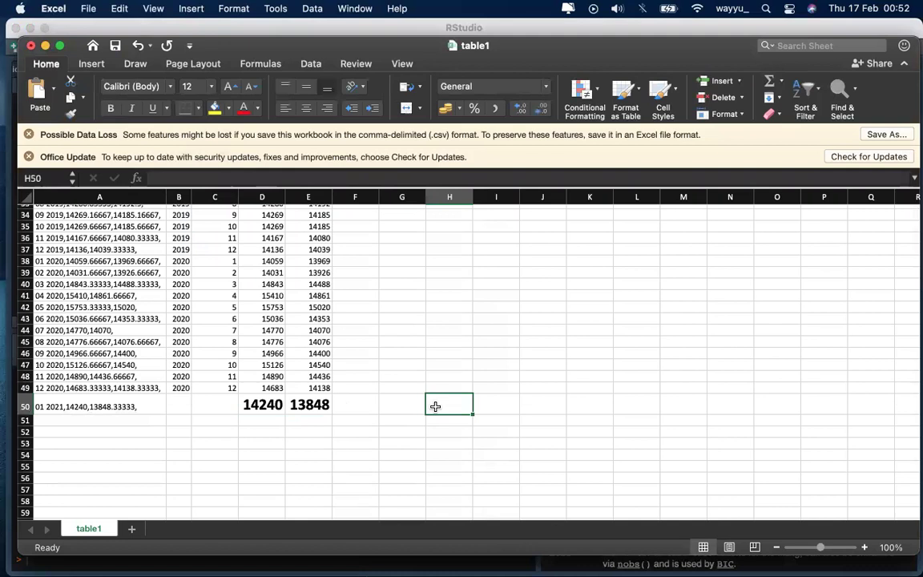
Step: Label the January 2021 rates by entering jual in D51 and beli in E51
left_click(274, 406)
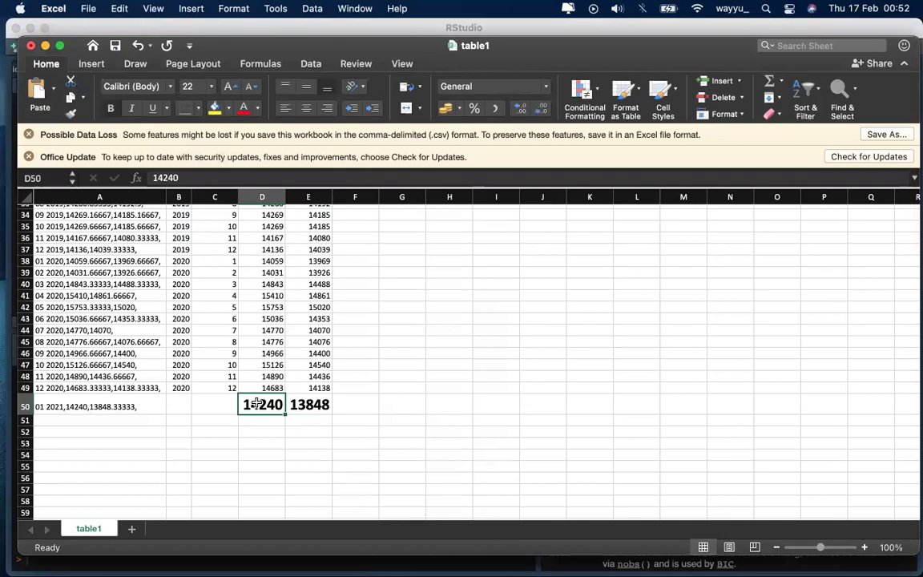
scroll(256, 351, "up", 10)
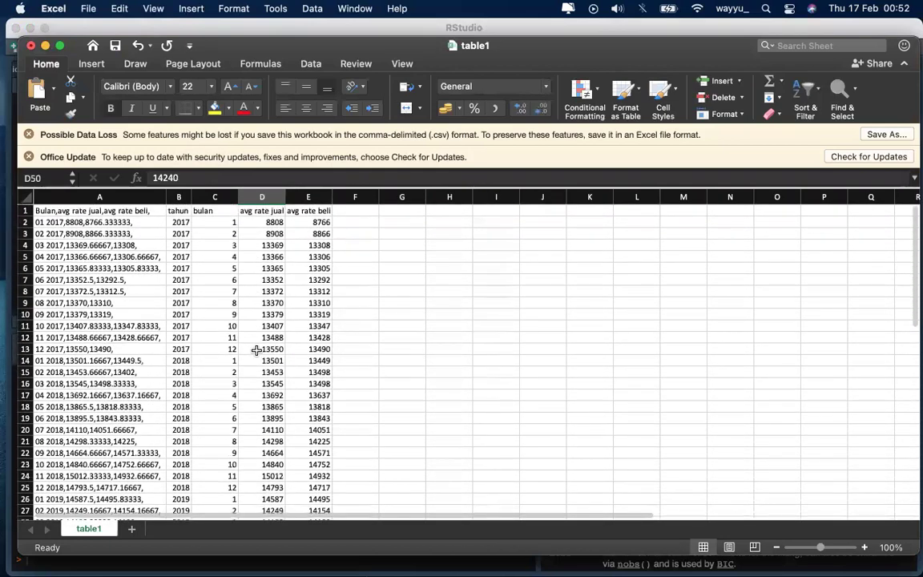
scroll(257, 350, "down", 10)
left_click(263, 396)
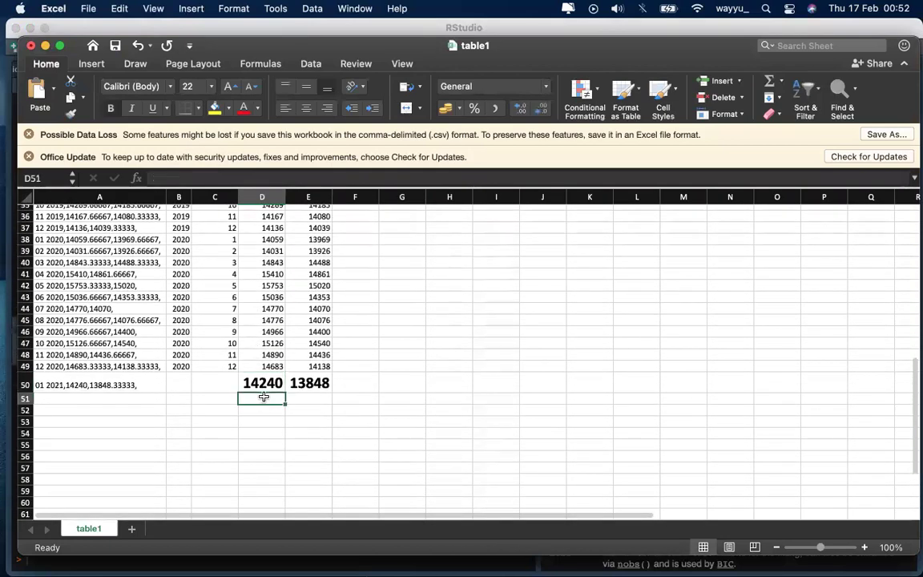
type("jual")
key("Tab")
type("bel")
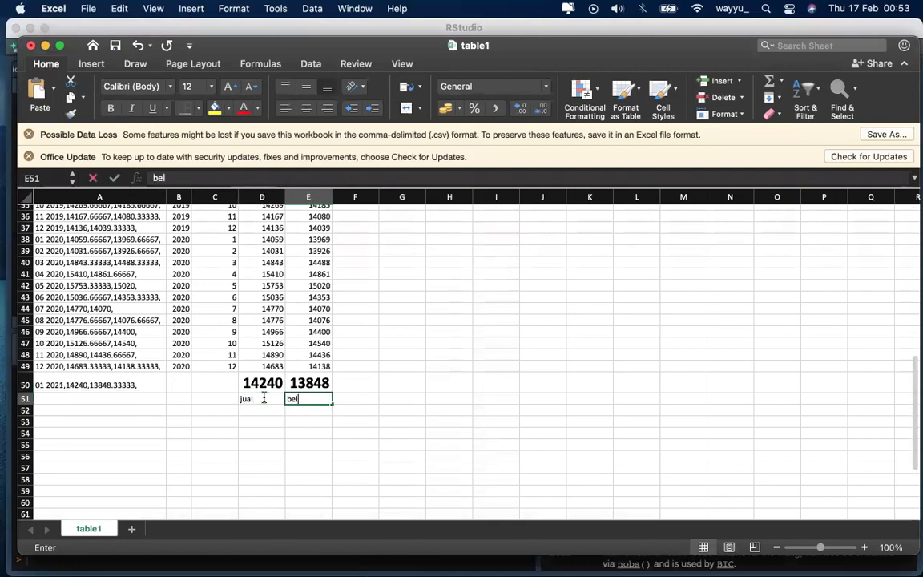
type("i")
key("Return")
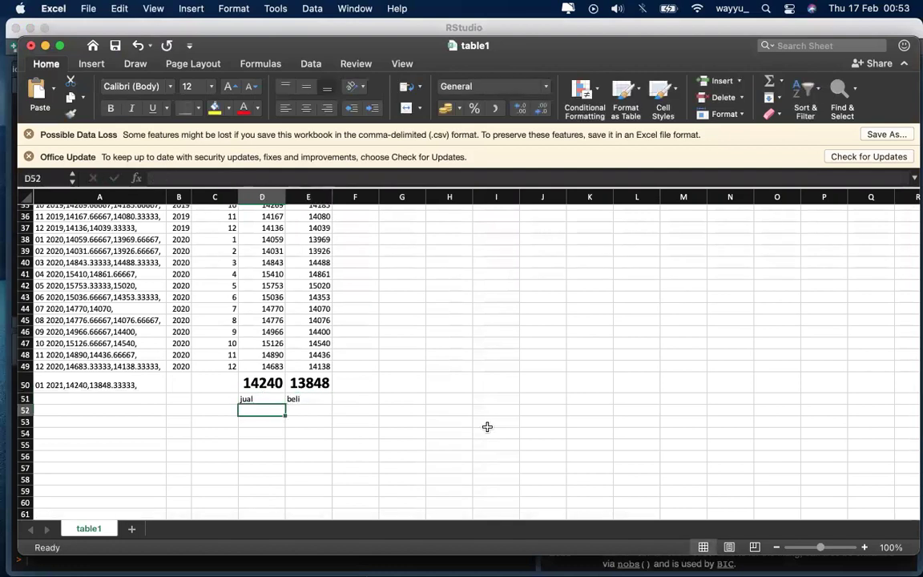
Step: Look up the January 2021 jual prediction in RStudio and enter it in Excel cell D52 as 14677
key("ctrl+Up")
left_click(614, 384)
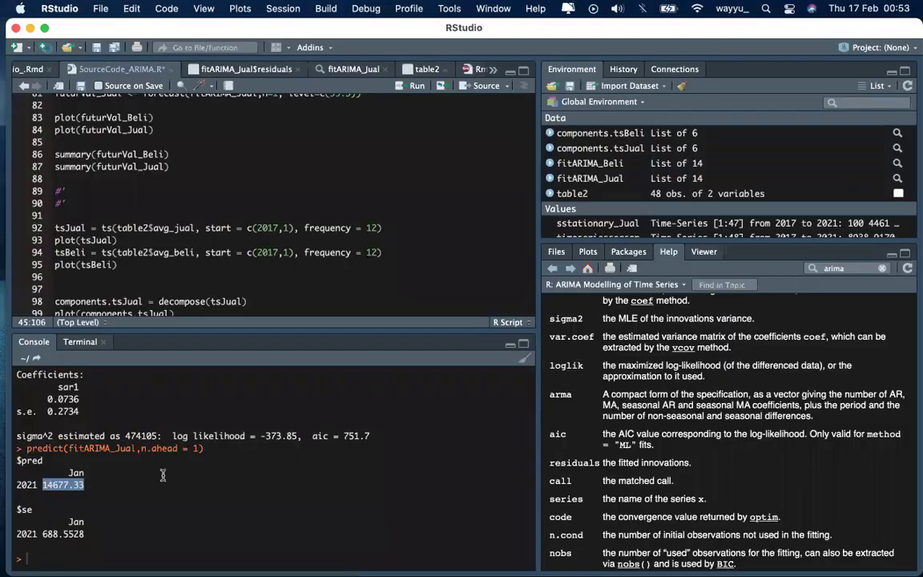
left_click(77, 484)
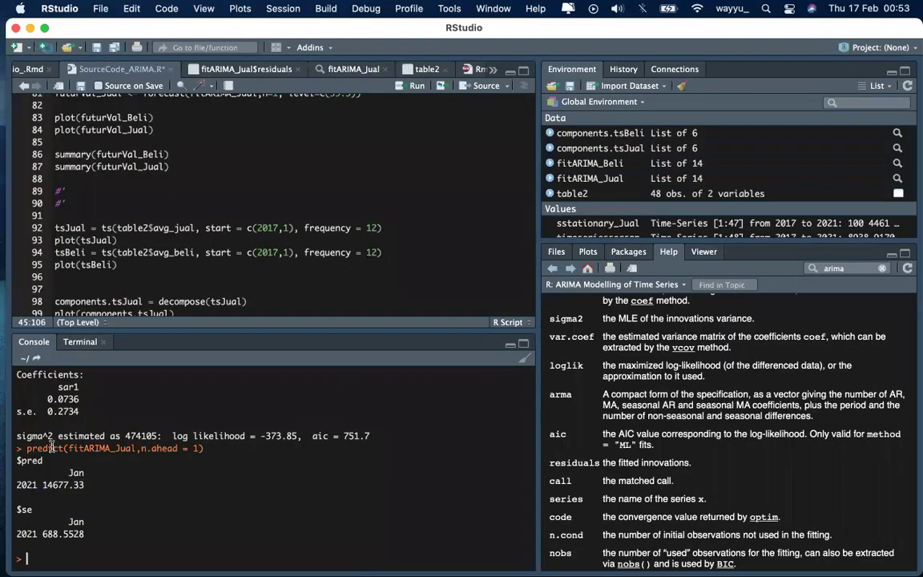
left_click_drag(110, 448, 138, 447)
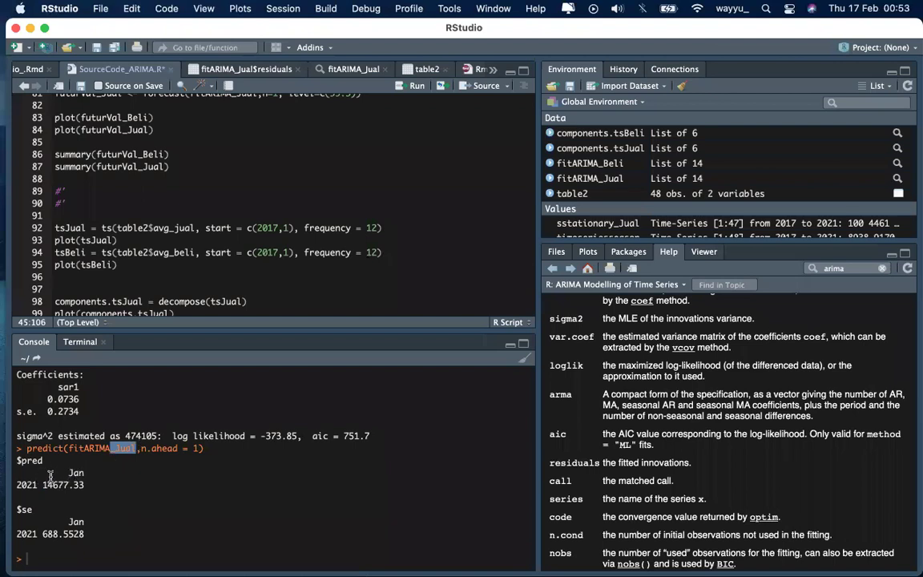
left_click_drag(43, 484, 83, 485)
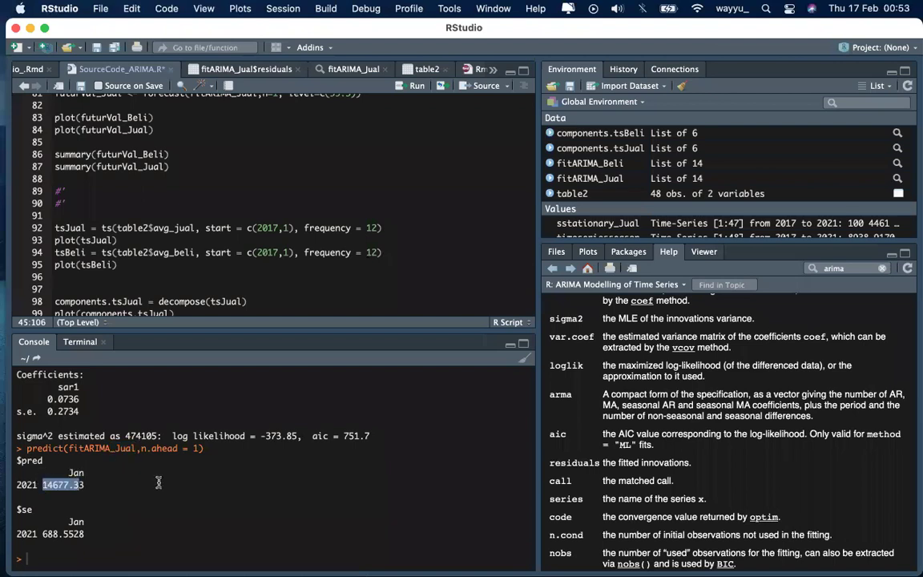
key("ctrl+Up")
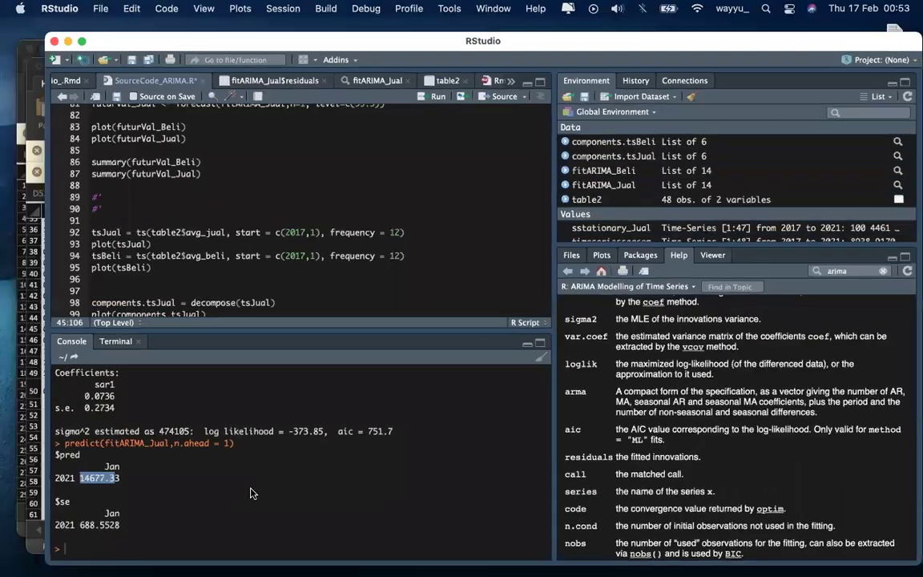
left_click(298, 474)
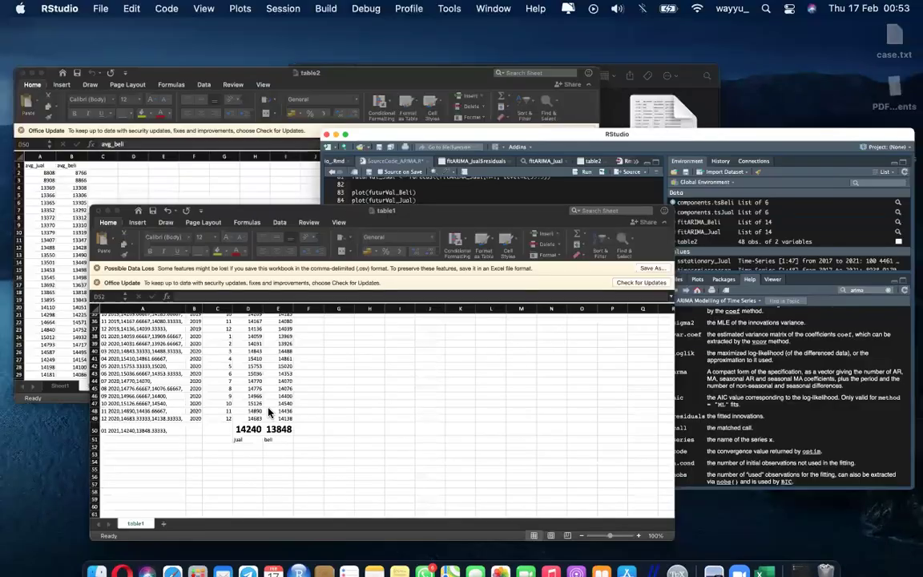
type("16")
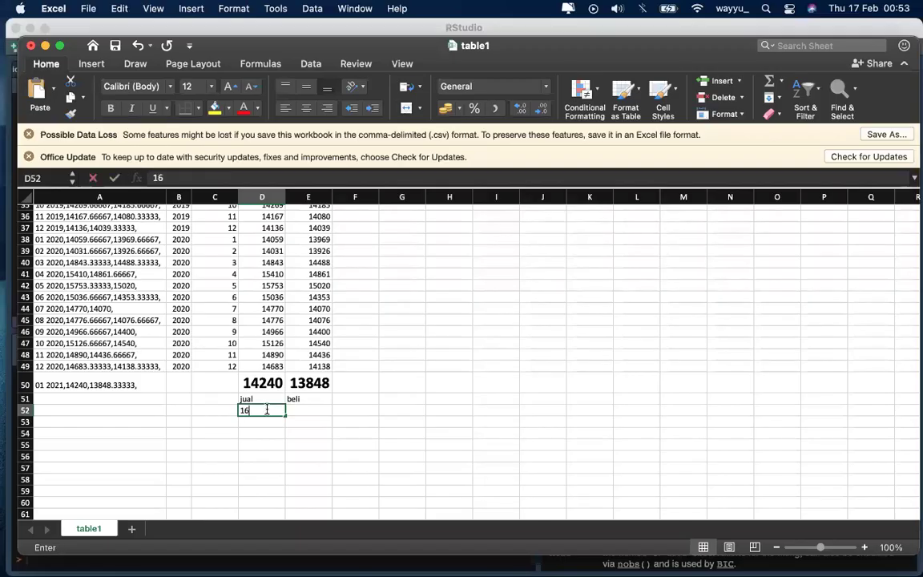
type("677")
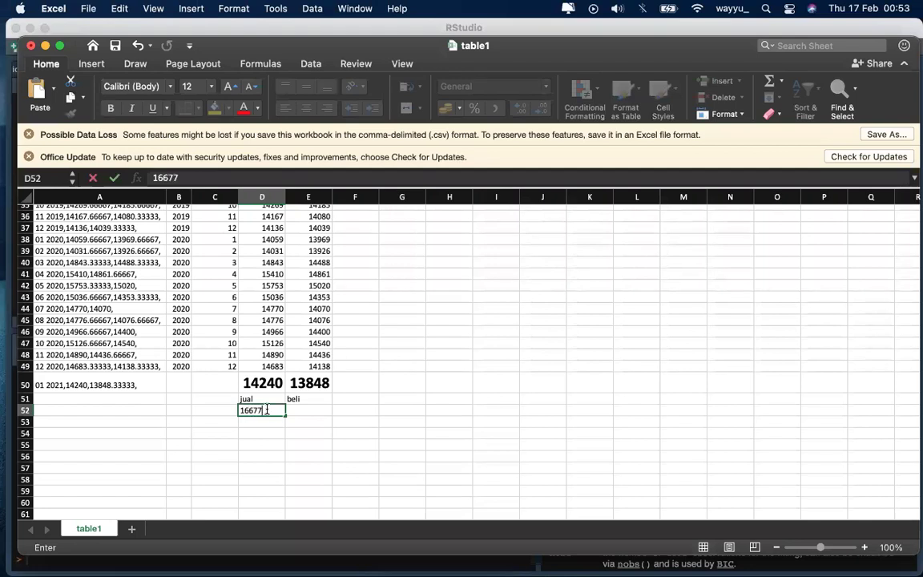
key("Return")
left_click(267, 410)
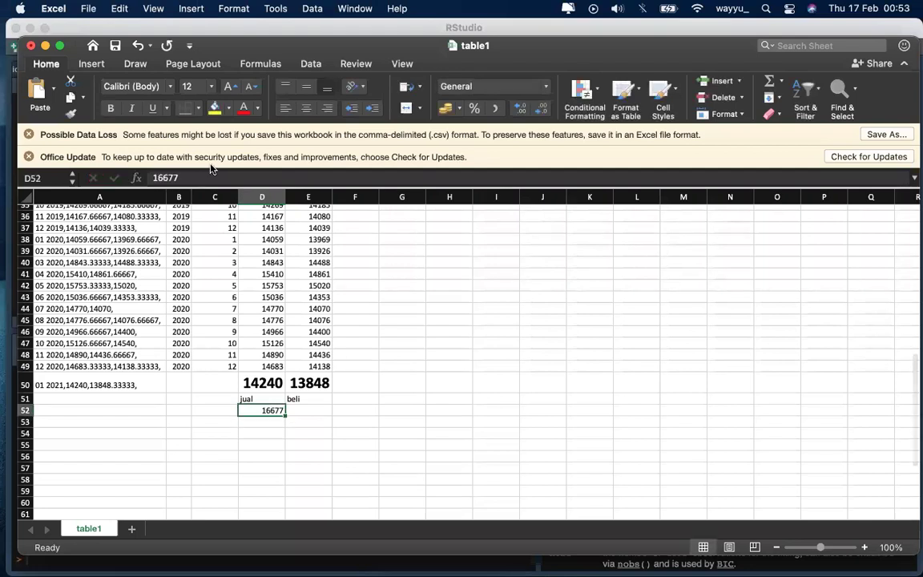
left_click(156, 177)
key("Delete")
type("4")
key("Return")
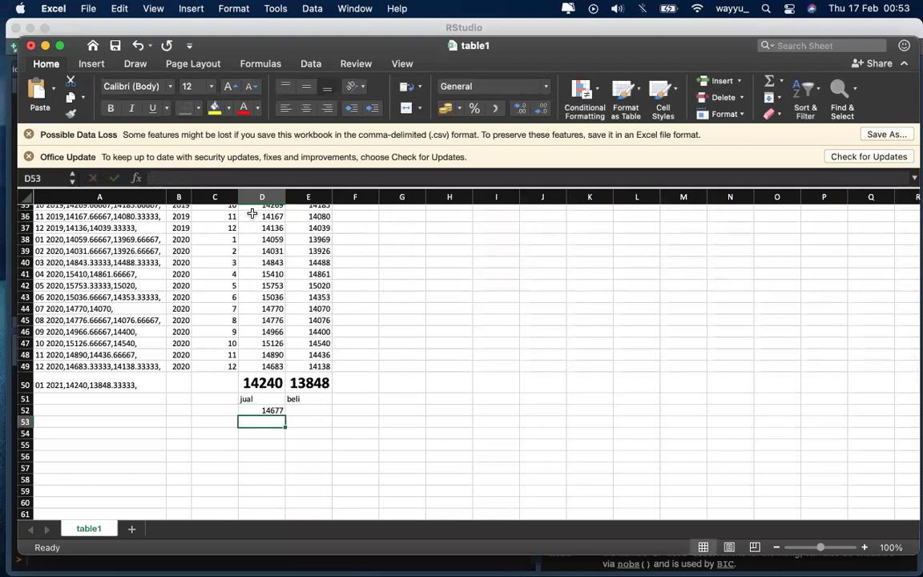
left_click(267, 409)
type("predict(fitARIMA_Jual,n.ahead = 1)")
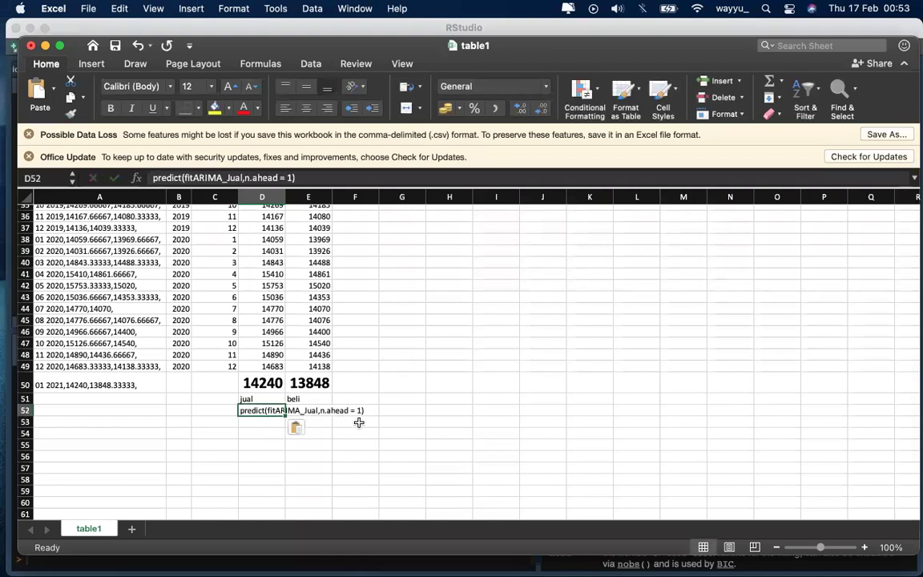
key("super+z")
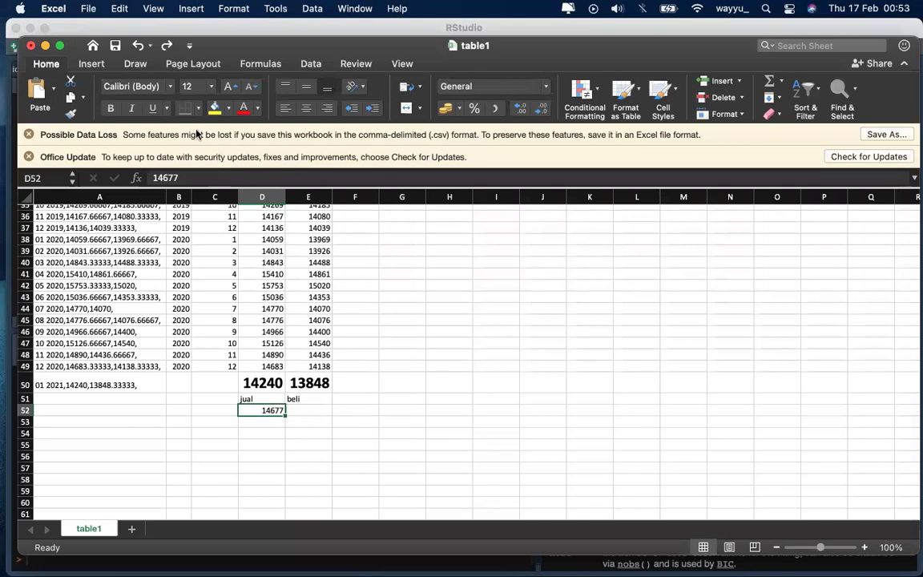
Step: Set the font size of the predicted jual rate in D52 to 28
left_click(190, 86)
left_click(201, 265)
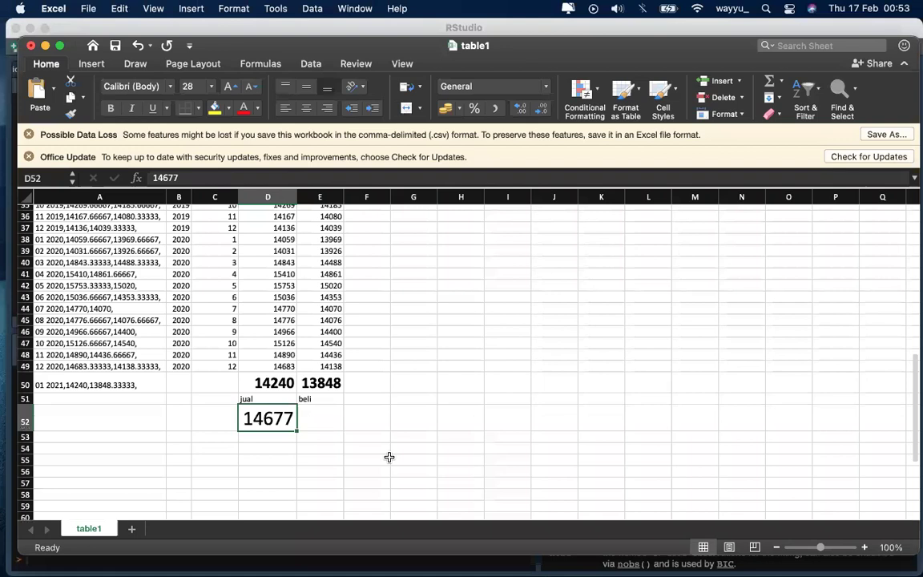
left_click(373, 459)
left_click(267, 418)
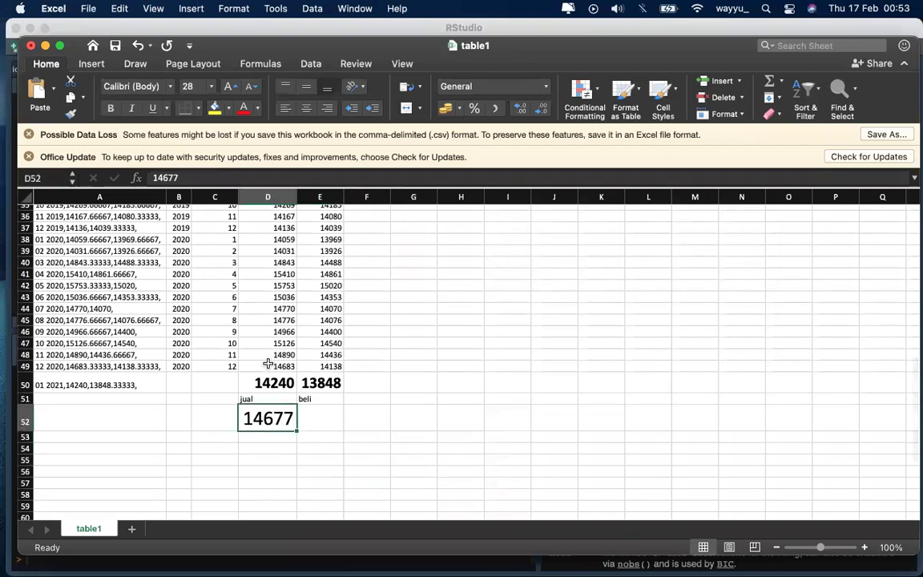
Step: Switch to RStudio, locate the $se output of the prediction and search the R help for se
key("ctrl+Up")
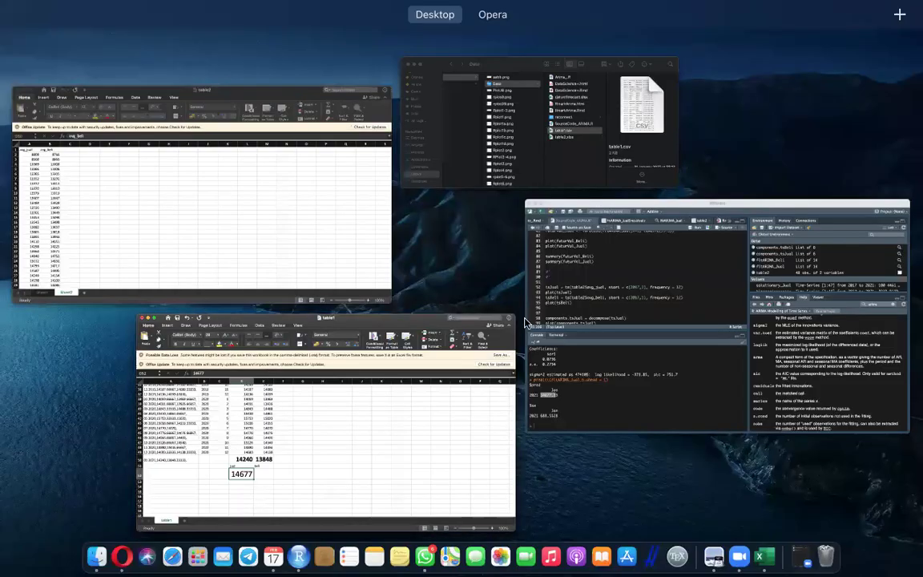
left_click(552, 331)
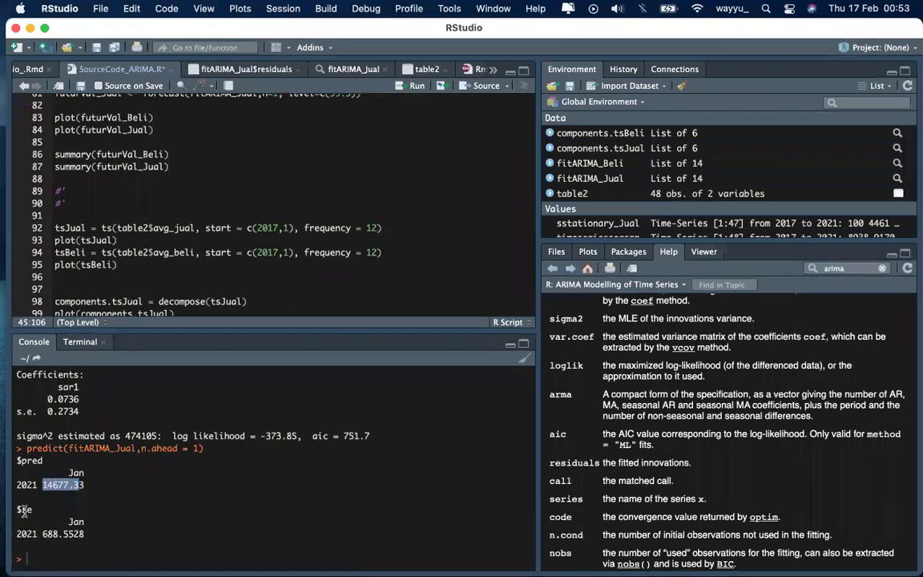
left_click_drag(35, 509, 13, 510)
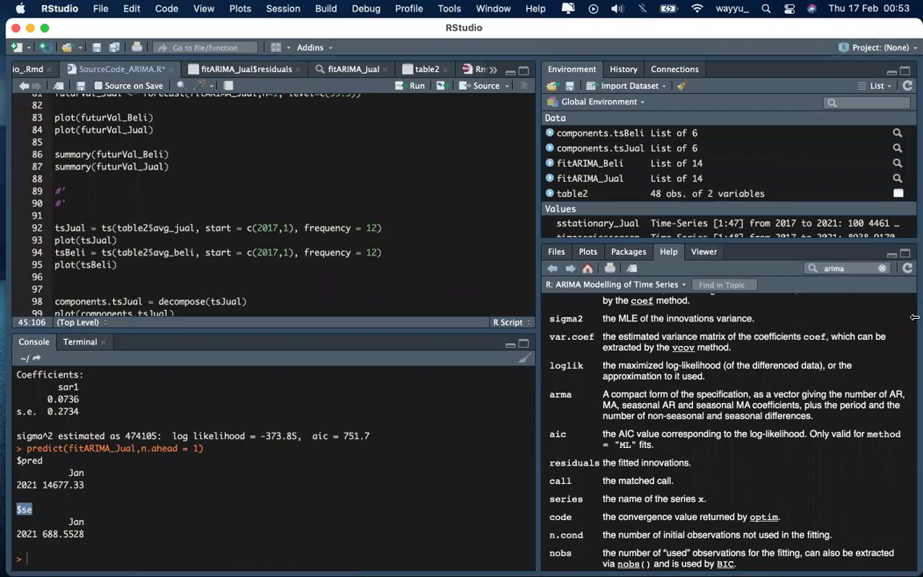
double_click(861, 269)
key("BackSpace")
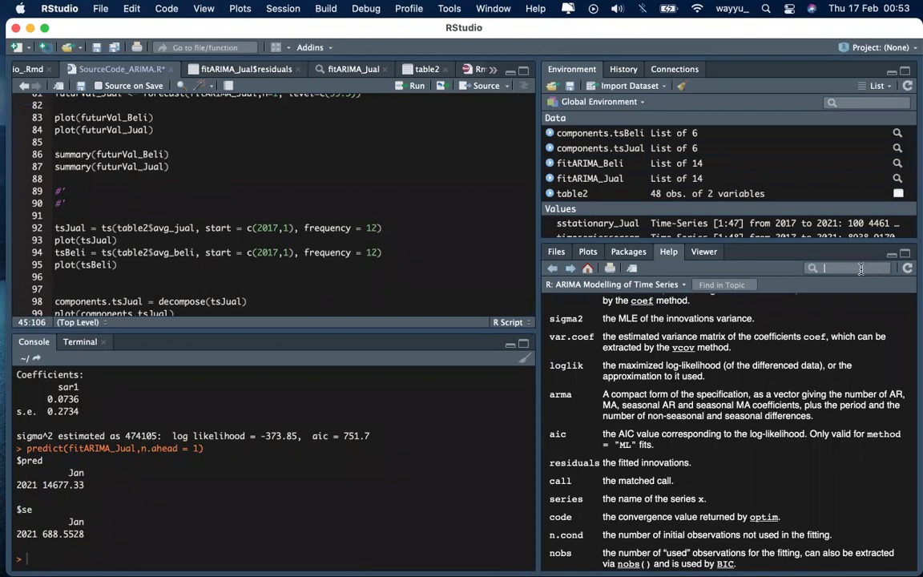
type("se")
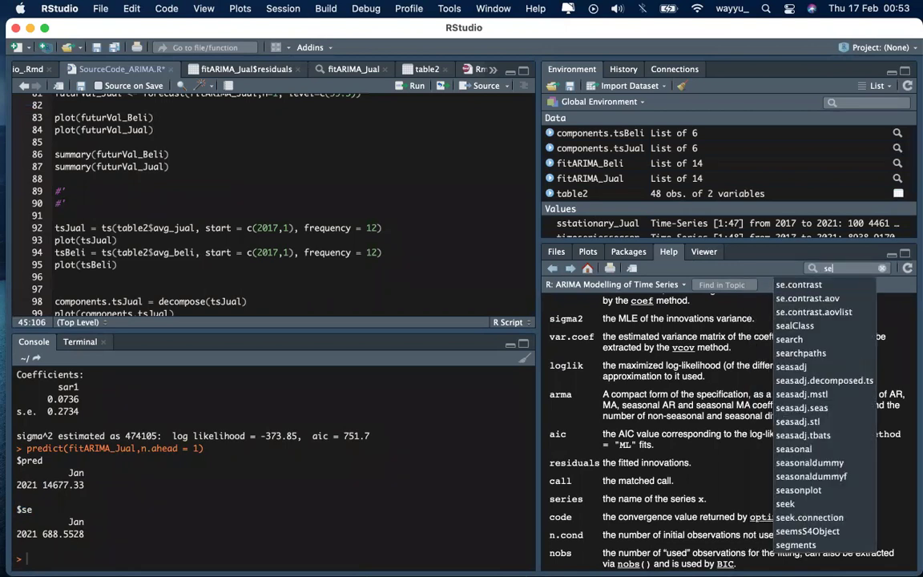
key("Return")
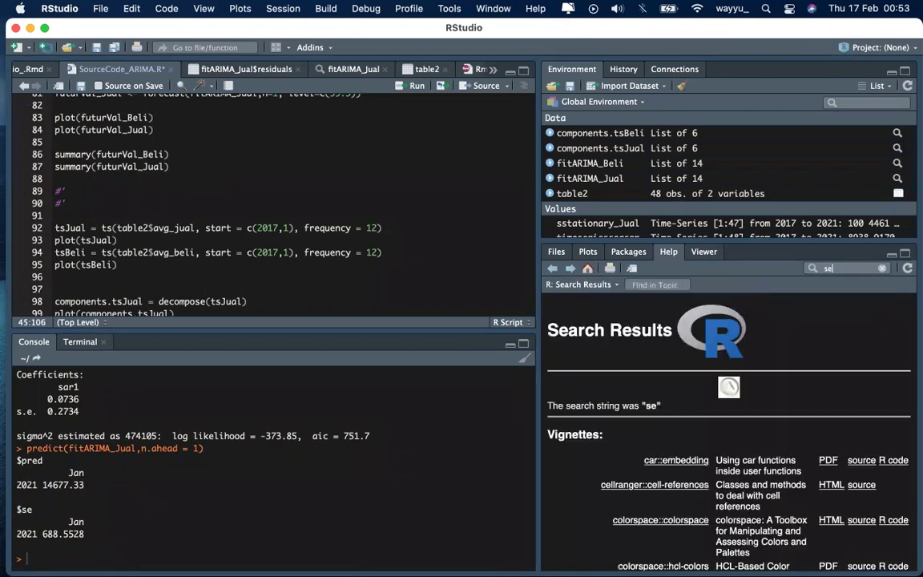
scroll(786, 431, "down", 15)
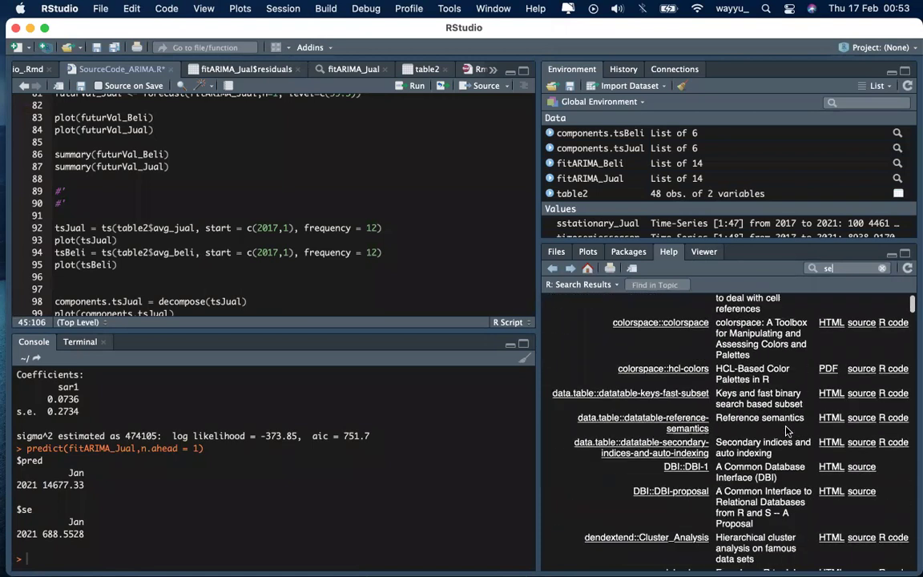
scroll(785, 432, "up", 15)
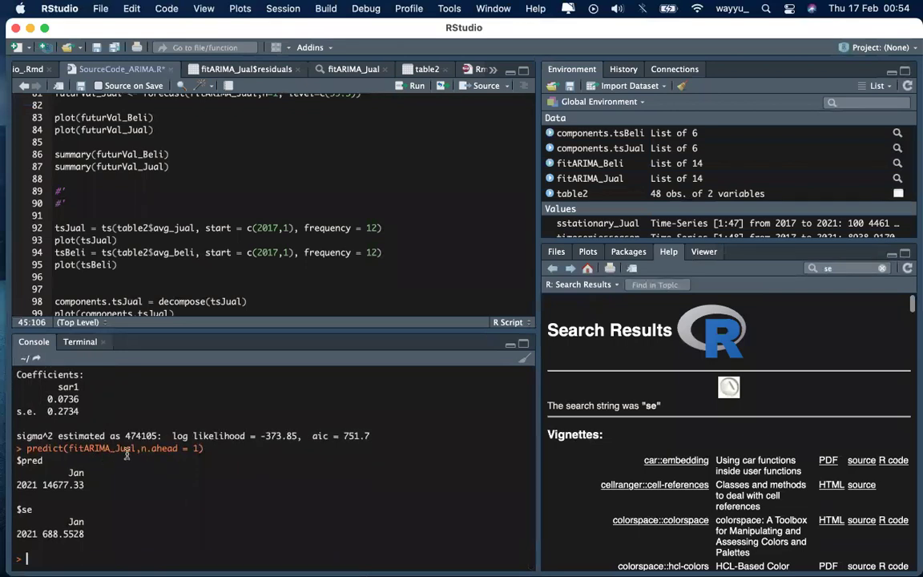
Step: Review the order and seasonal order of the jual model in the console output and reuse its arima command at the prompt
scroll(329, 440, "up", 3)
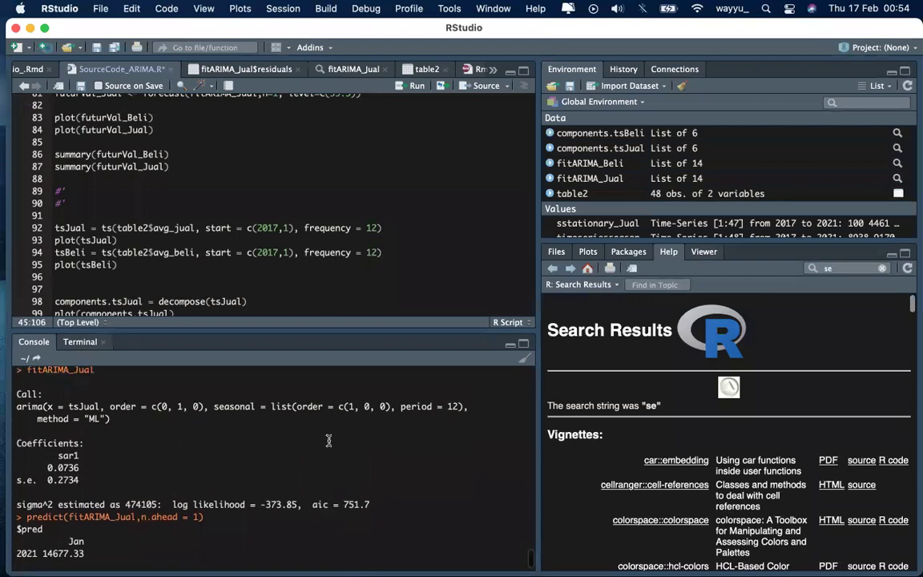
scroll(328, 440, "up", 1)
left_click_drag(157, 424, 206, 424)
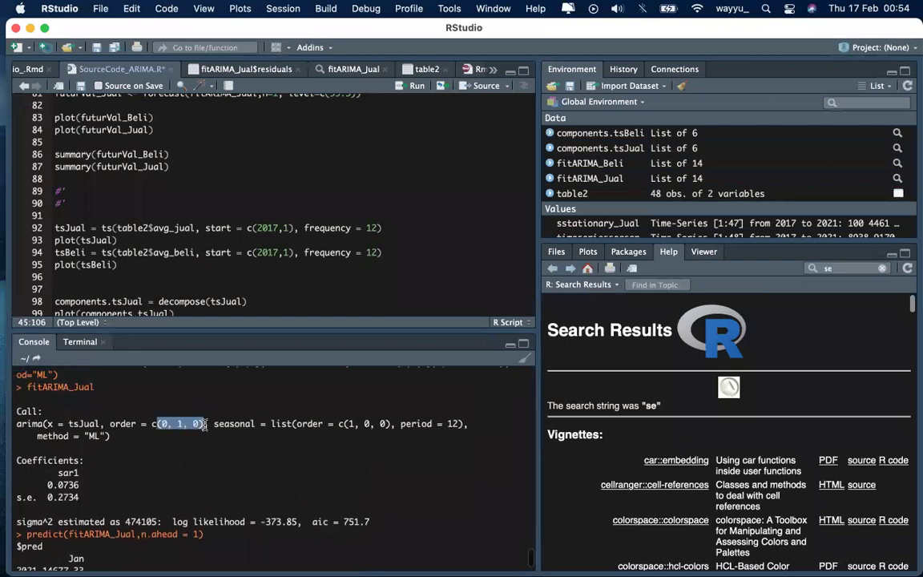
left_click_drag(338, 424, 408, 431)
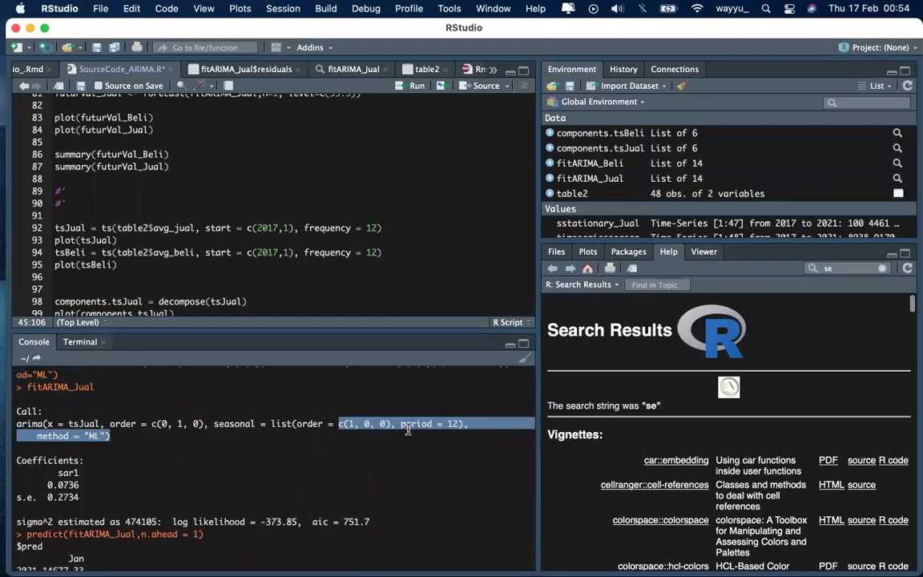
scroll(133, 373, "up", 1)
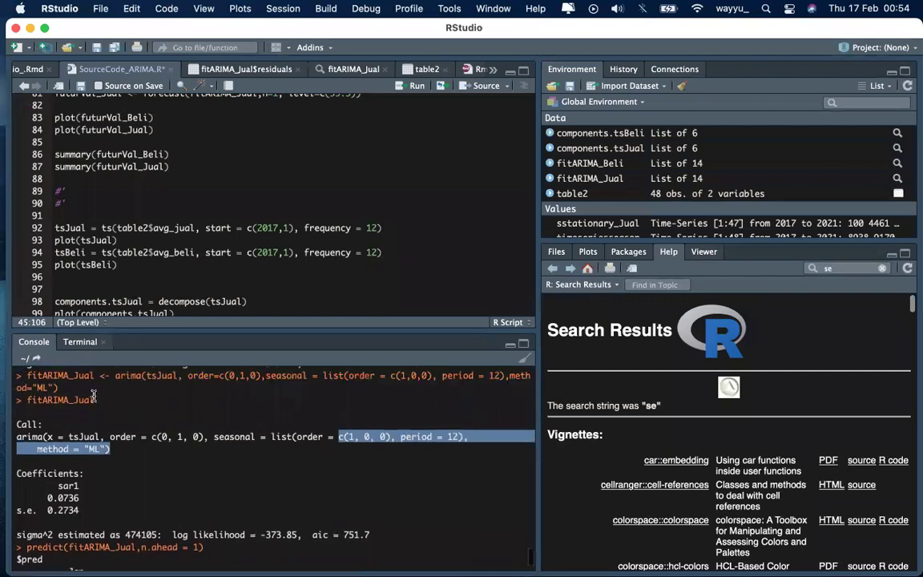
scroll(99, 399, "up", 1)
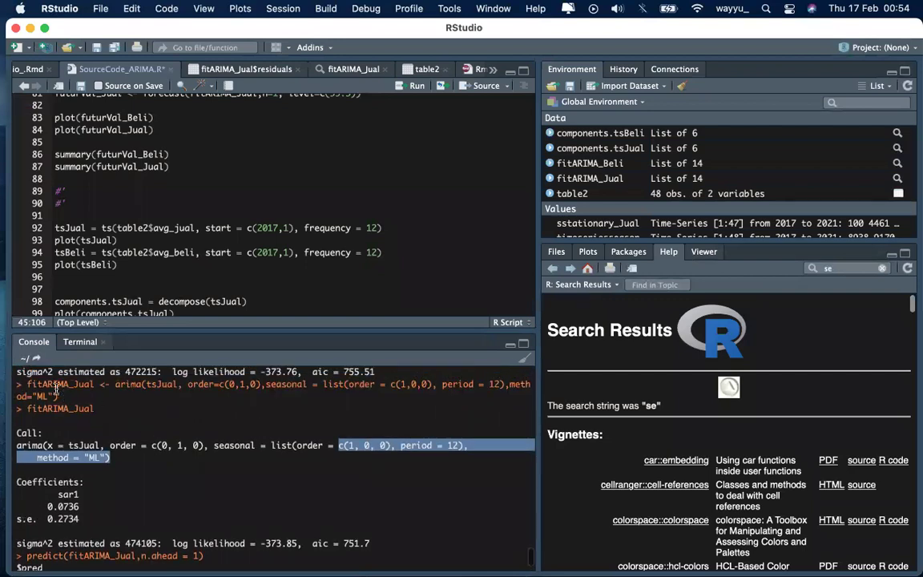
left_click_drag(57, 396, 29, 385)
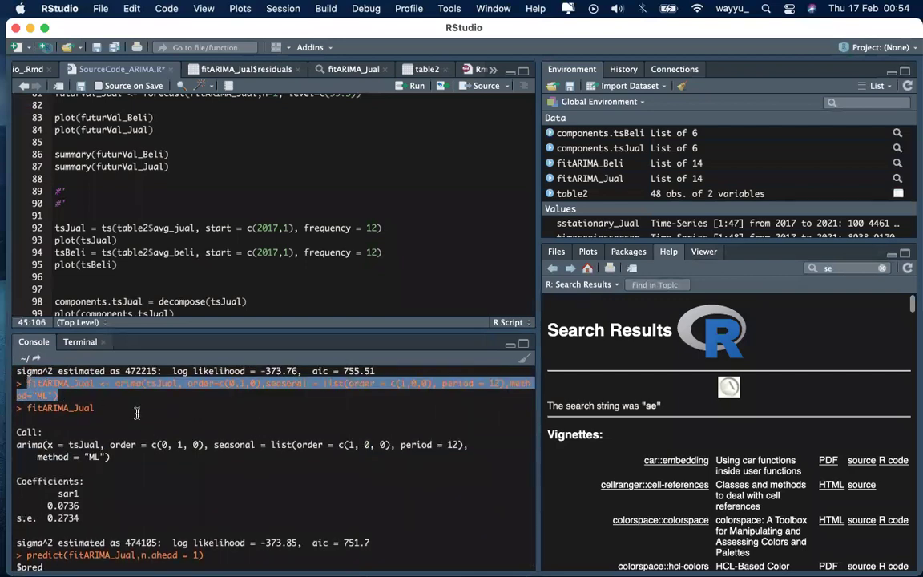
left_click(85, 552)
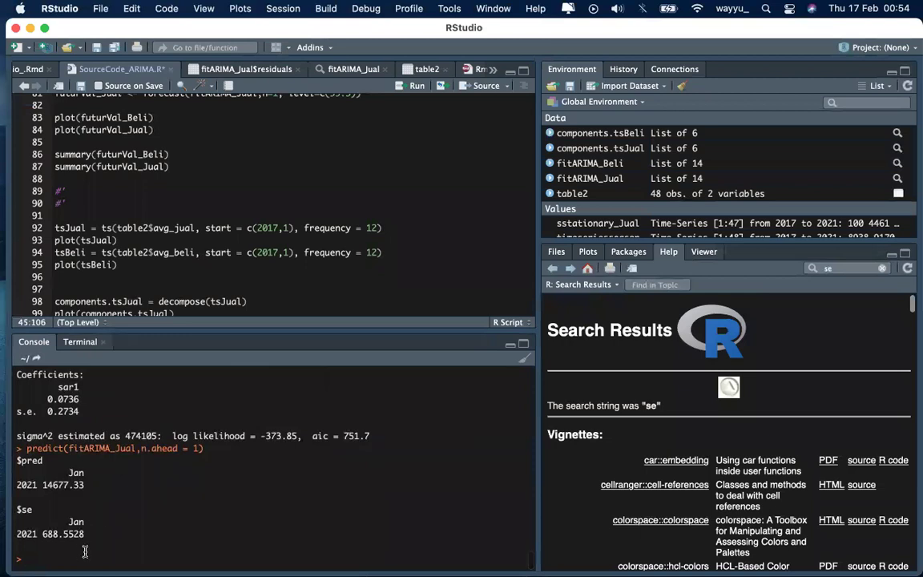
key("super+v")
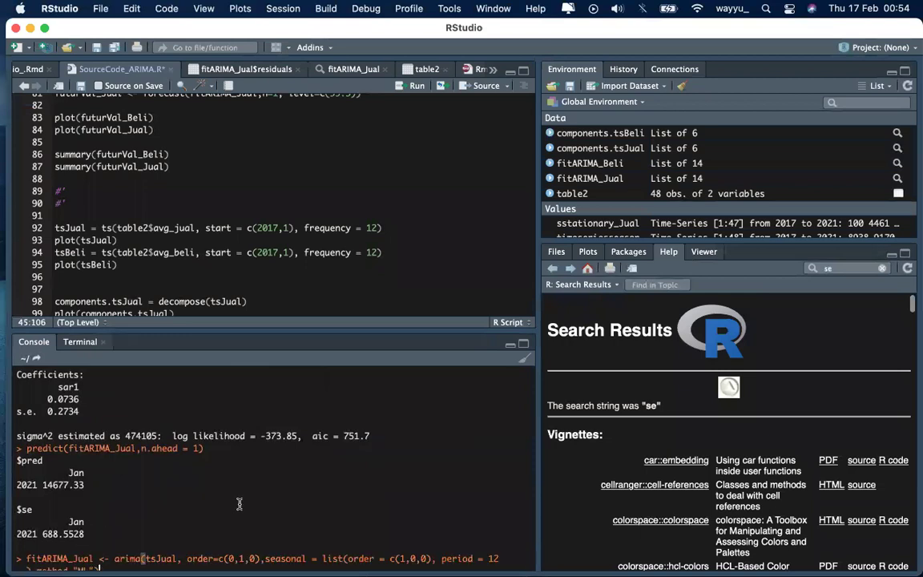
Step: Check the auto.arima candidates for tsBeli, and refit fitARIMA_Jual with seasonal order c(0,0,1), order c(0,1,0), period 12 and method "ML"
scroll(239, 505, "up", 10)
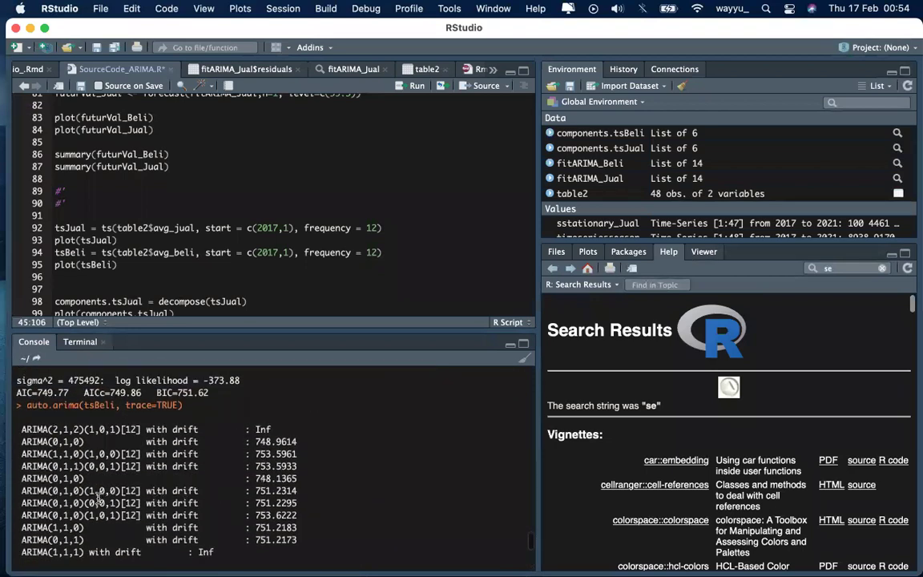
scroll(113, 502, "down", 10)
scroll(120, 502, "down", 5)
key("Up")
key("Up")
key("Up")
left_click(405, 546)
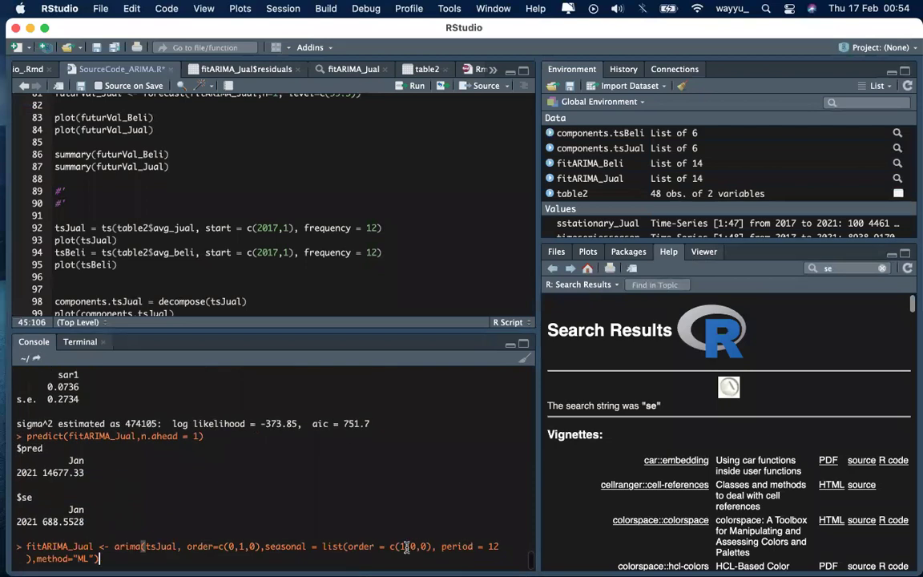
key("BackSpace")
type("0")
key("BackSpace")
type("1")
key("Return")
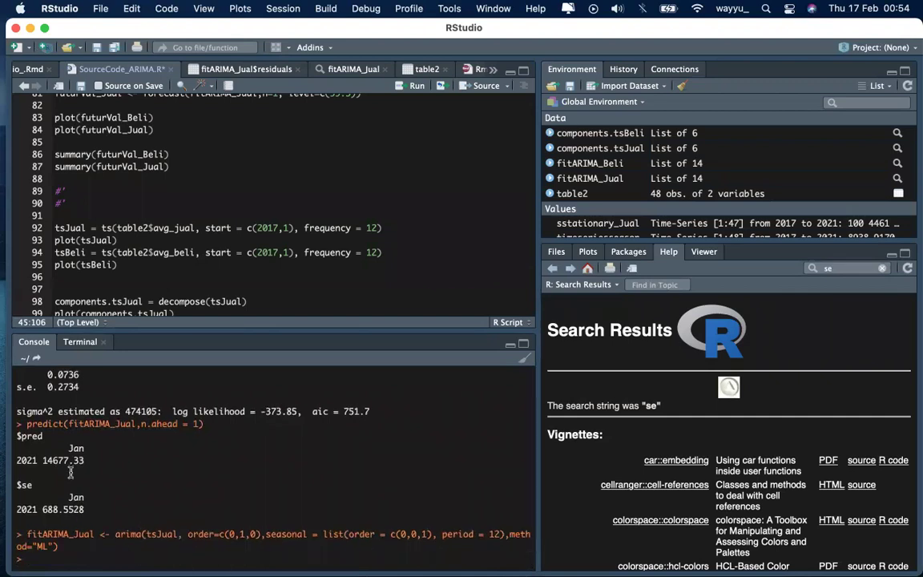
Step: Rerun predict(fitARIMA_Jual,n.ahead = 1) for the refitted jual model and compare its prediction with the previous one
left_click_drag(27, 423, 219, 421)
key("super+c")
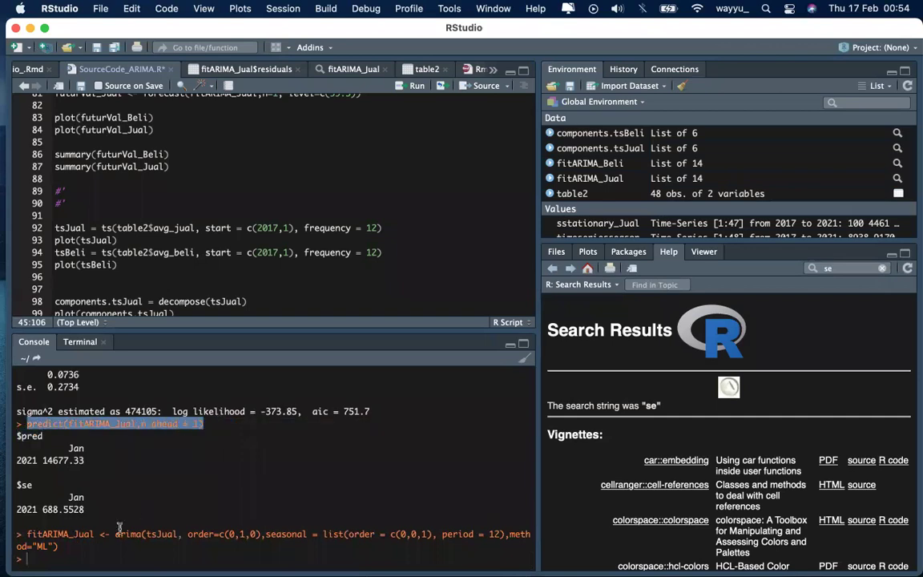
left_click(88, 556)
key("super+v")
key("Return")
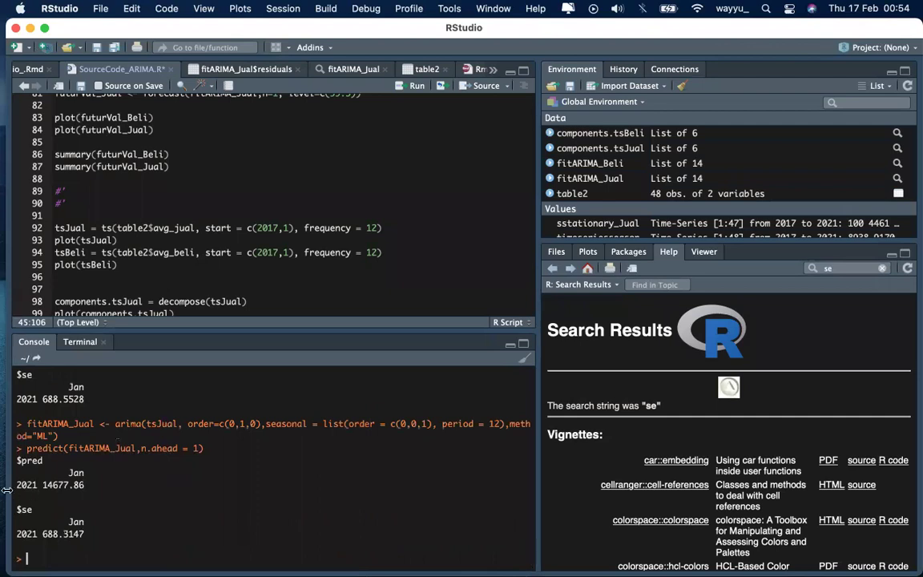
scroll(151, 490, "up", 3)
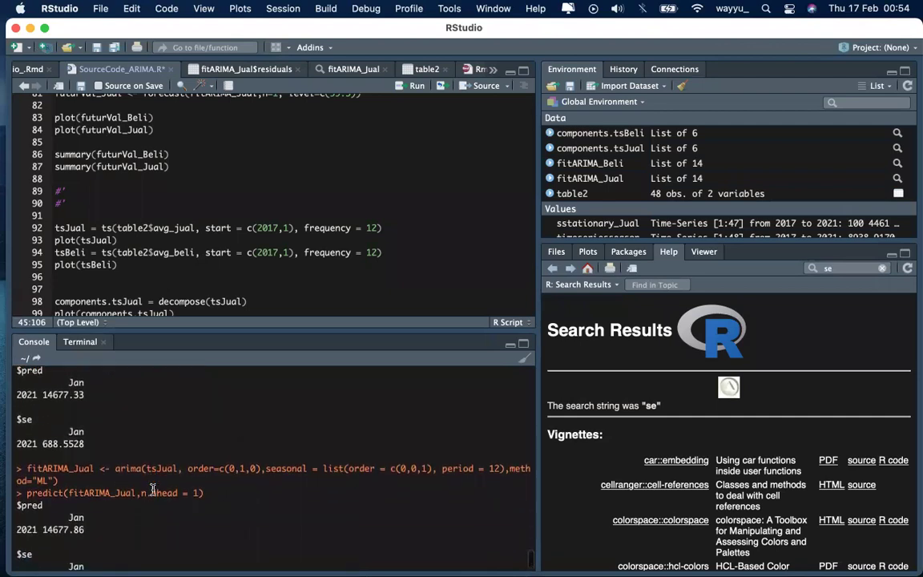
left_click_drag(73, 530, 90, 530)
scroll(147, 527, "down", 3)
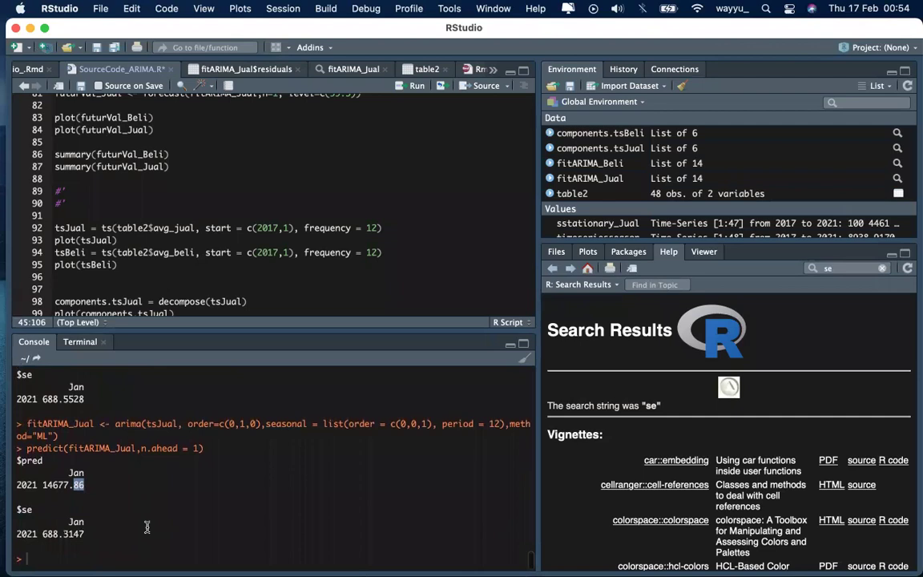
scroll(147, 527, "up", 1)
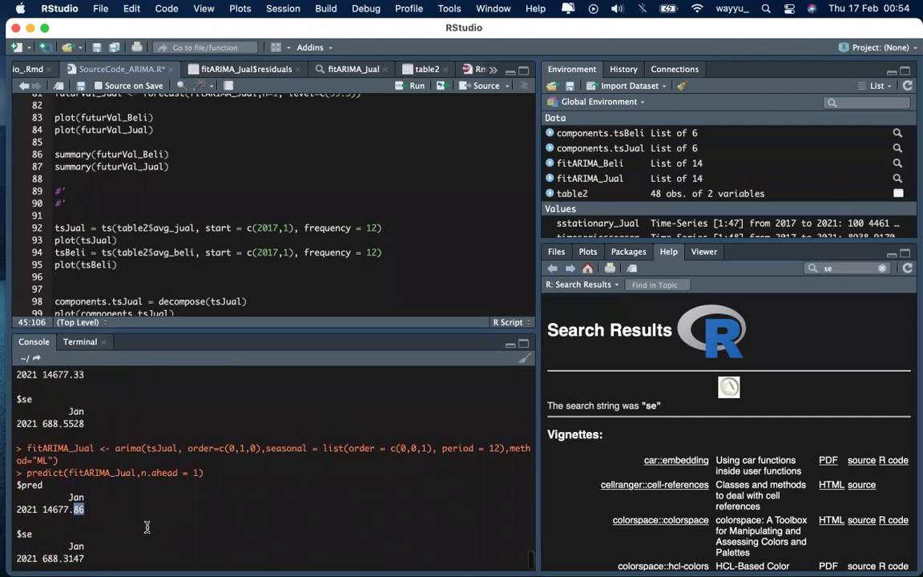
Step: Copy the futurVal_Beli and futurVal_Jual forecast commands with h=1 and level=c(99.5) from the datascienceplus article and run them in RStudio
key("ctrl+Right")
scroll(314, 513, "down", 5)
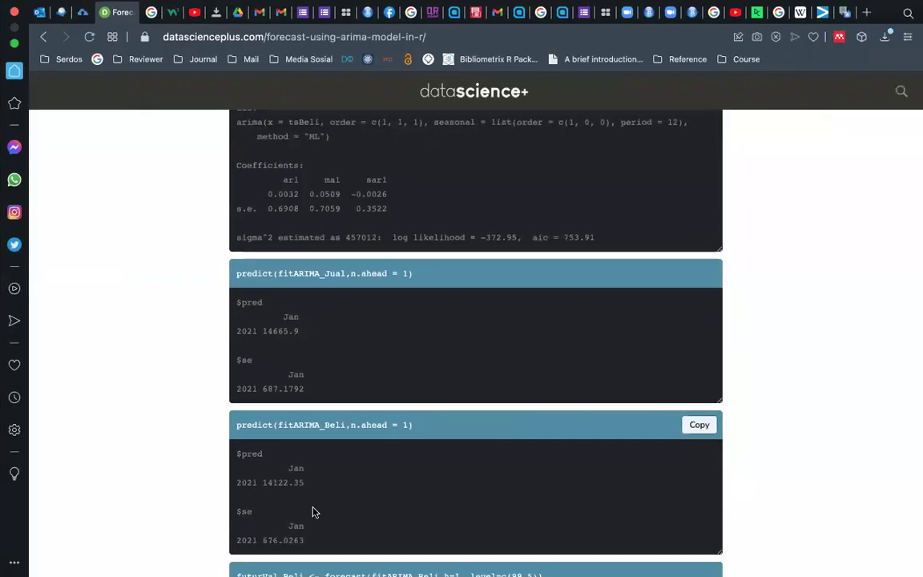
scroll(314, 508, "down", 4)
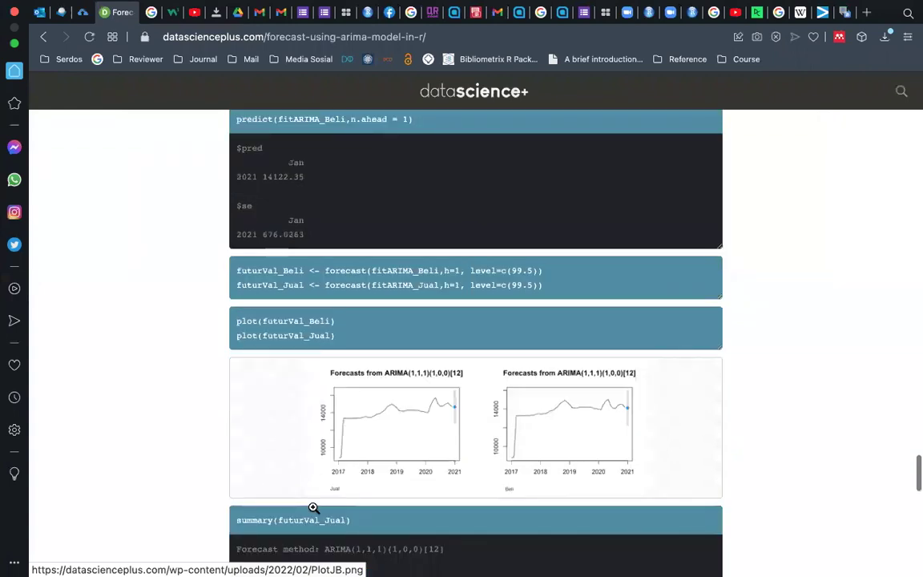
scroll(313, 508, "up", 4)
mouse_move(371, 354)
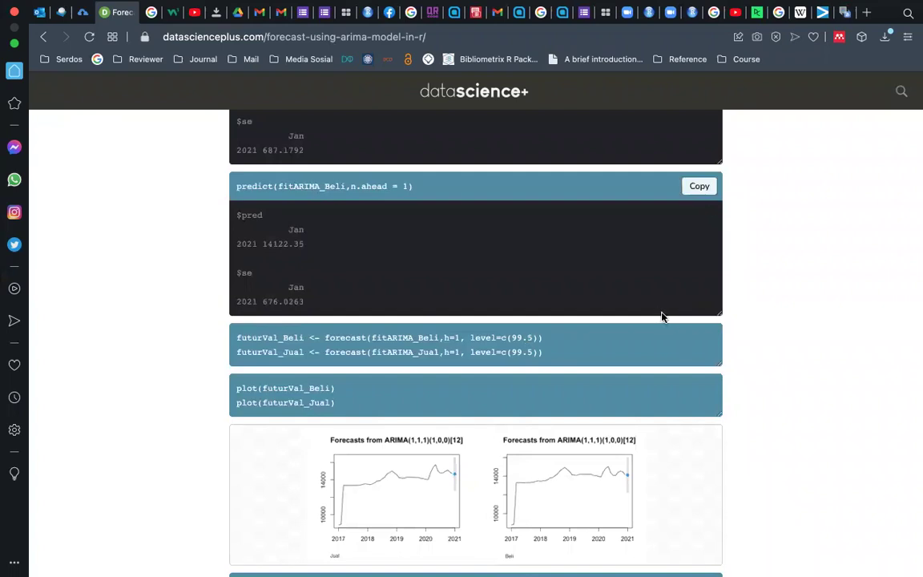
left_click(694, 340)
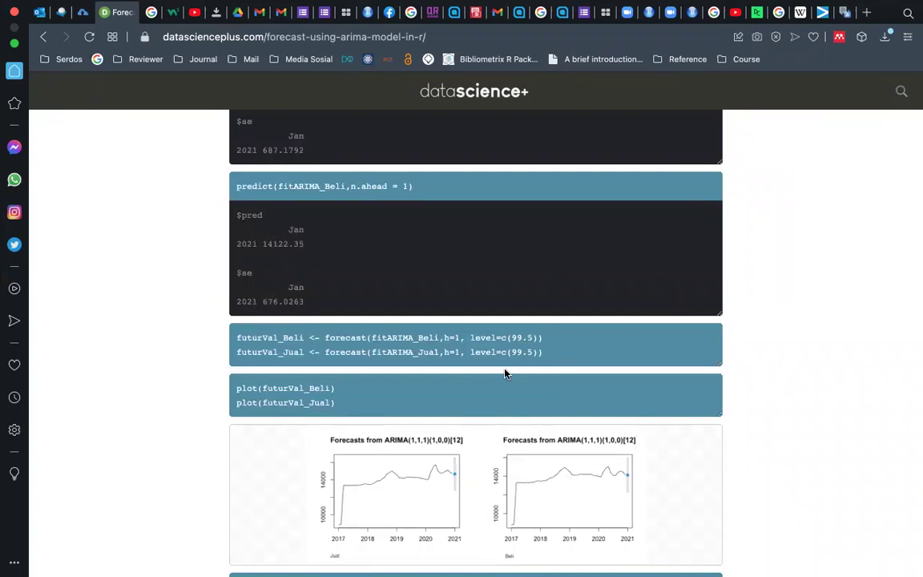
key("ctrl+Left")
left_click(169, 546)
key("super+v")
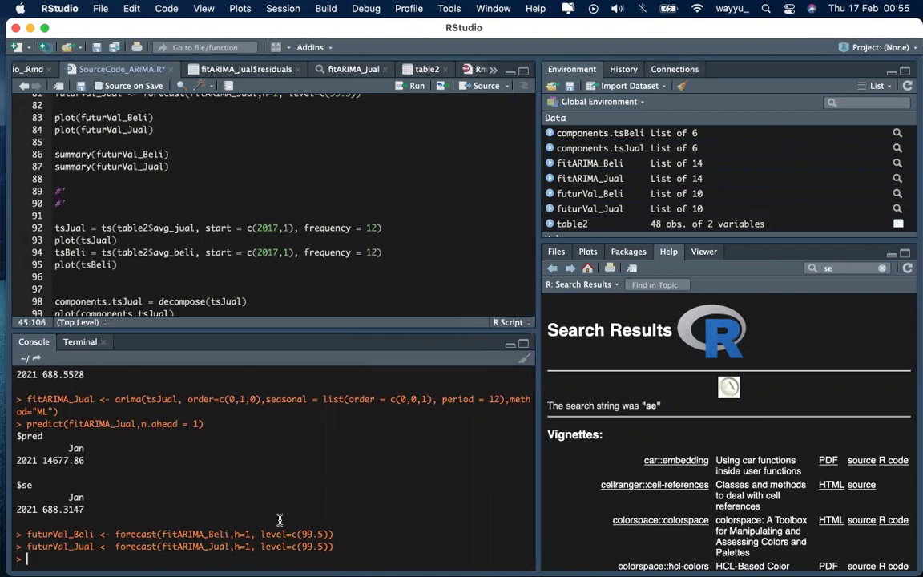
Step: Clear the help search, copy the plot commands for futurVal_Beli and futurVal_Jual from the datascienceplus article and run them in RStudio
left_click(881, 270)
key("ctrl+Right")
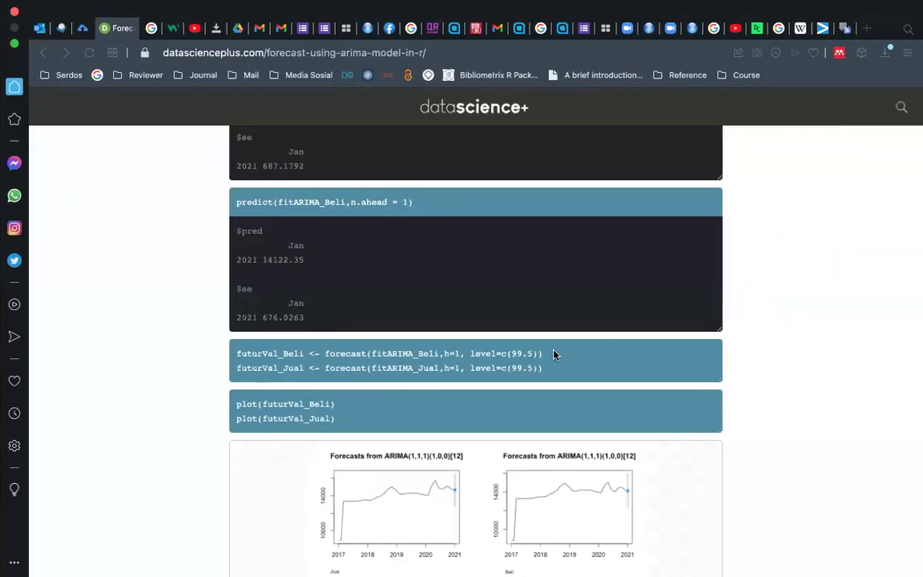
scroll(553, 353, "down", 1)
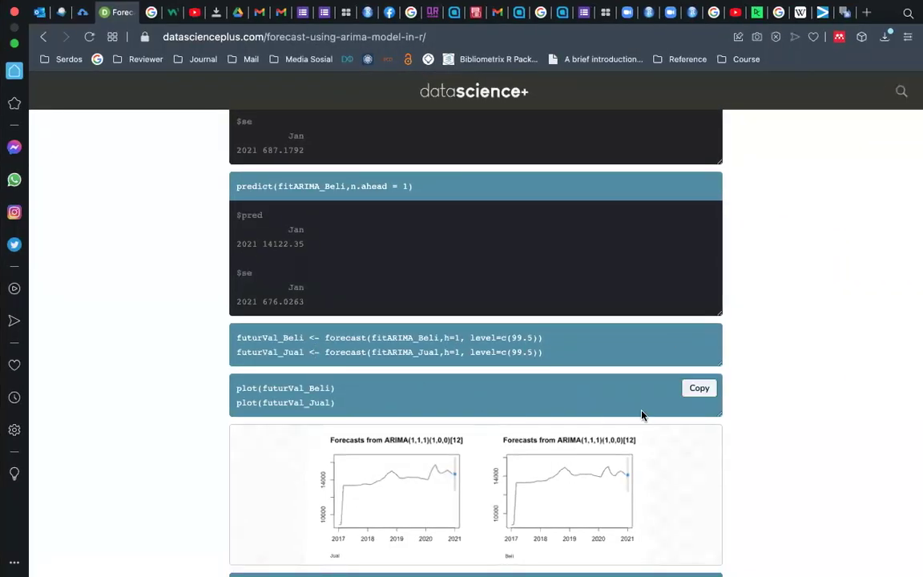
scroll(639, 414, "down", 5)
scroll(642, 415, "up", 5)
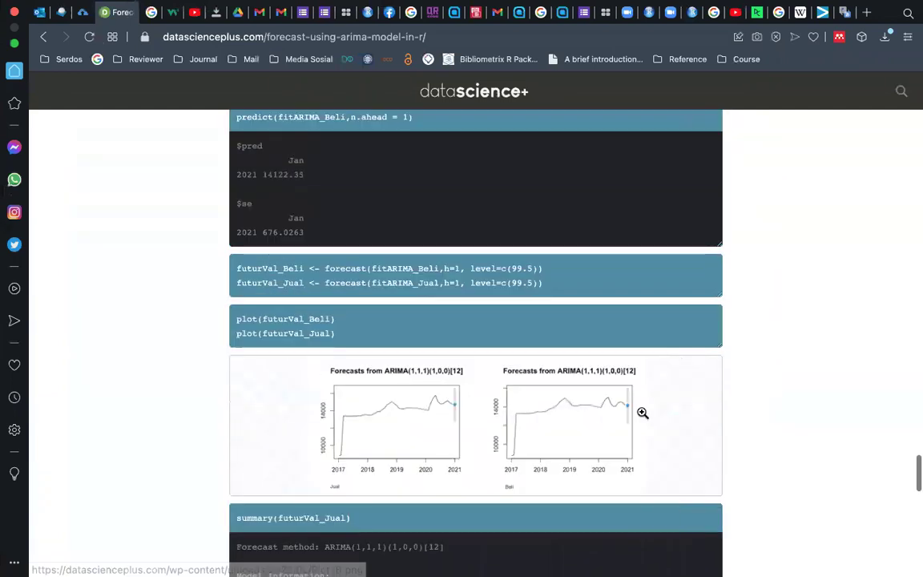
key("ctrl+Left")
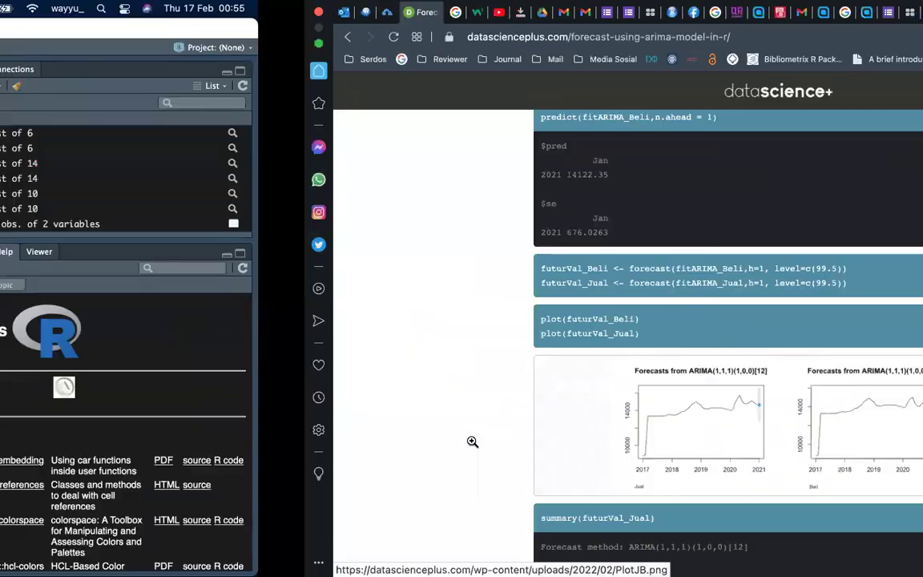
key("super+v")
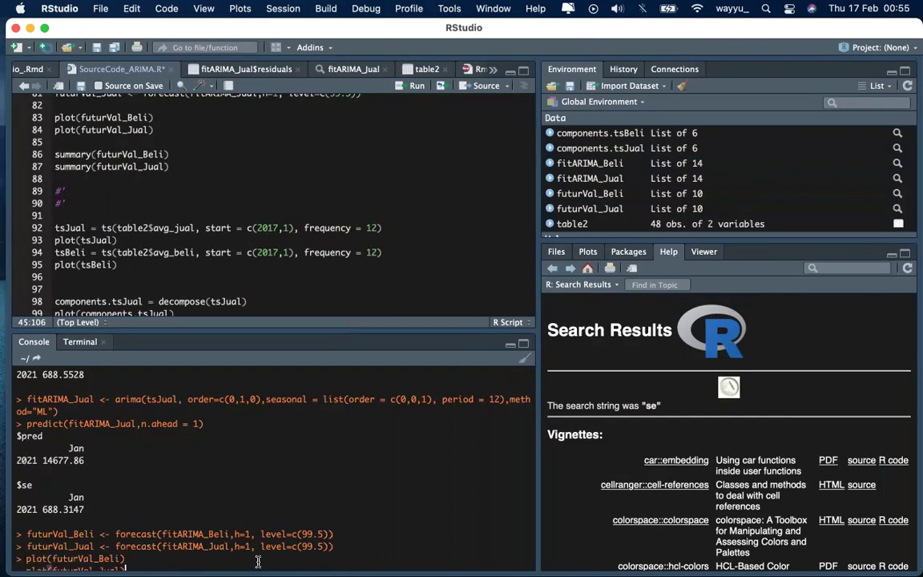
key("Return")
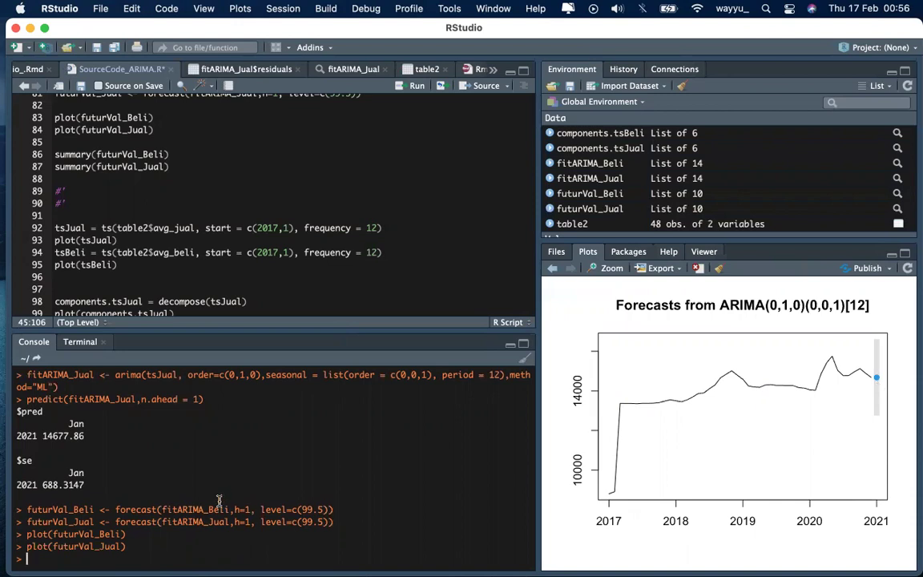
Step: Run predict(fitARIMA_Jual,n.ahead = 12) and examine the monthly jual predictions for 2021
left_click_drag(24, 399, 228, 398)
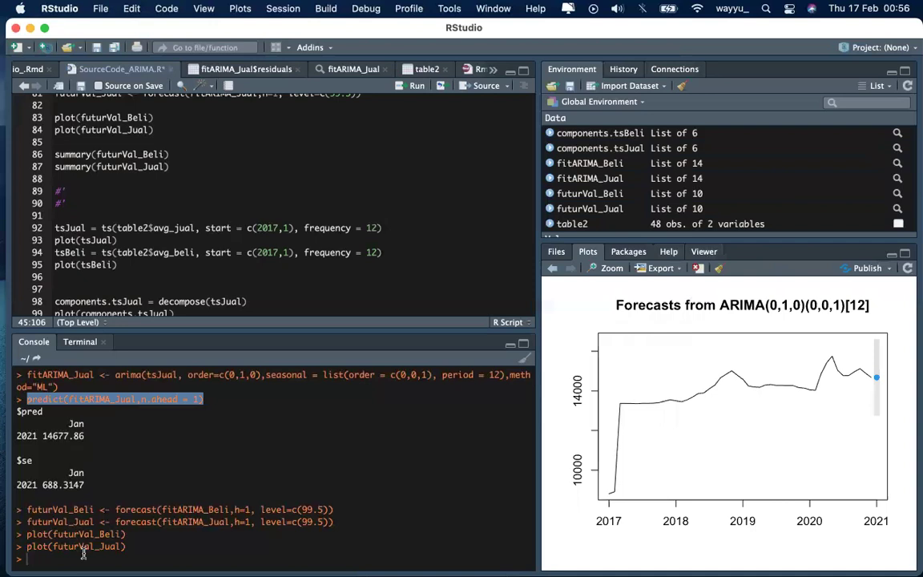
key("super+v")
left_click(198, 558)
type("2")
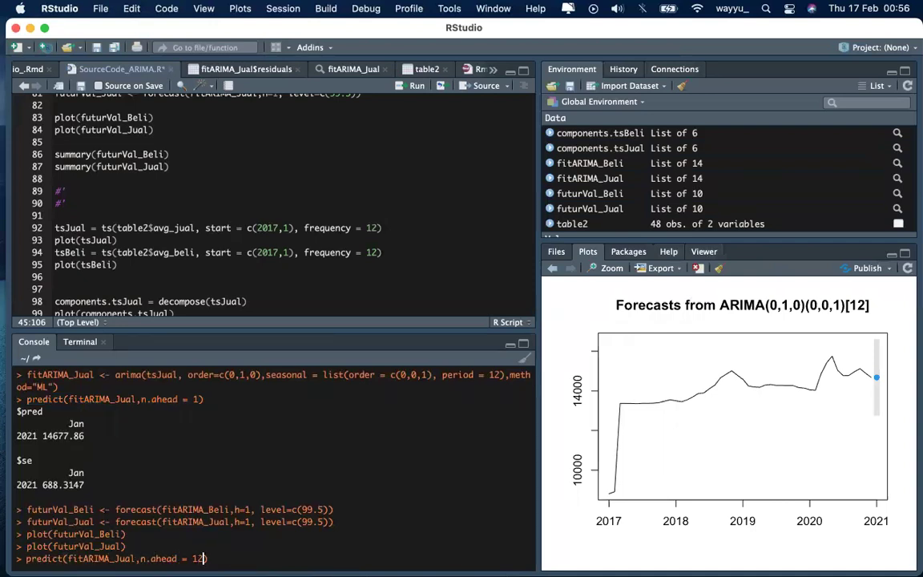
key("Return")
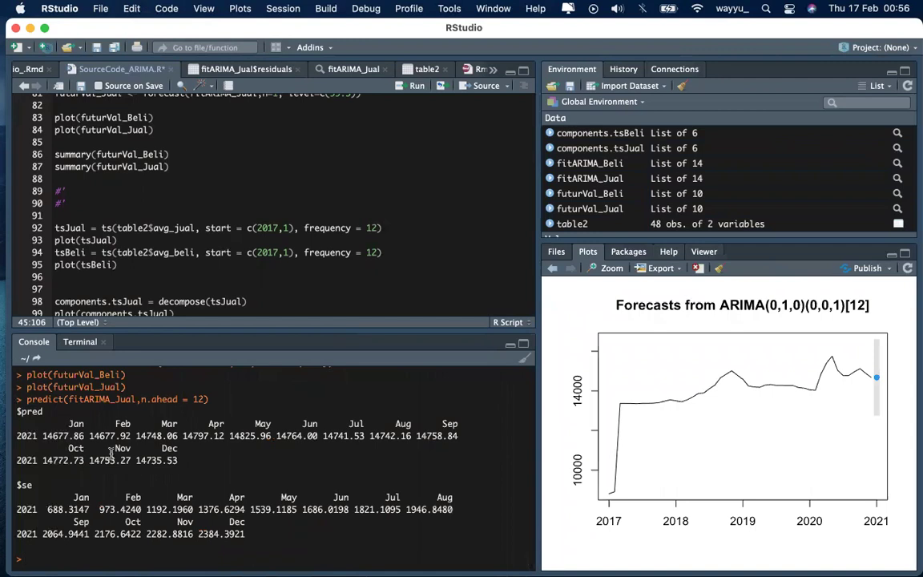
left_click_drag(65, 424, 189, 455)
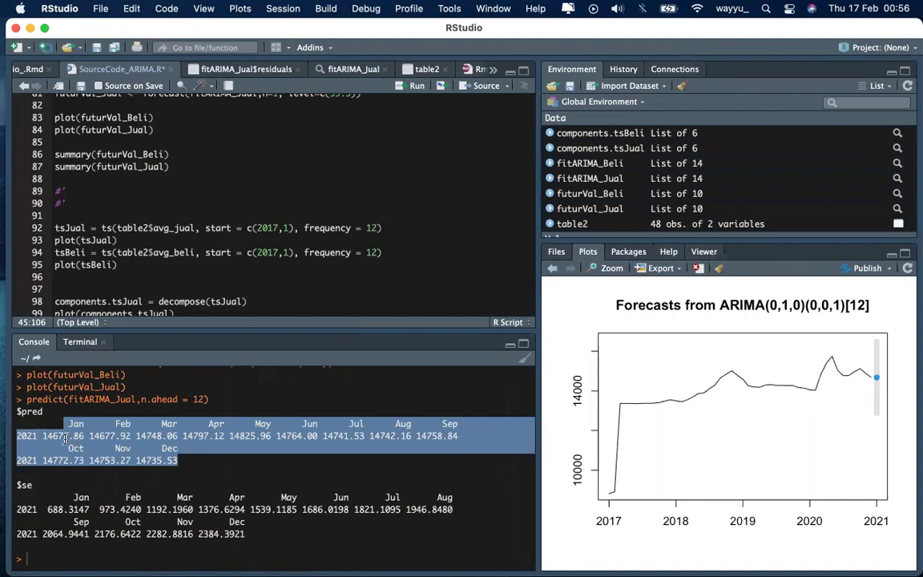
left_click_drag(56, 423, 177, 456)
scroll(365, 445, "up", 3)
scroll(240, 425, "down", 1)
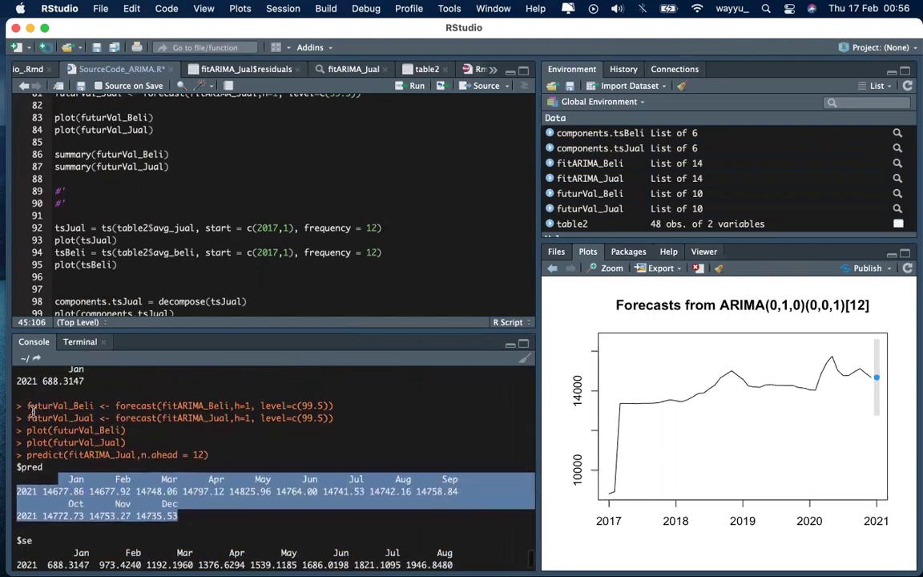
Step: Refit fitARIMA_Jual with arima(tsJual, order=c(1,1,1), seasonal = list(order = c(1,0,0), period = 12), method="ML")
left_click_drag(26, 405, 336, 402)
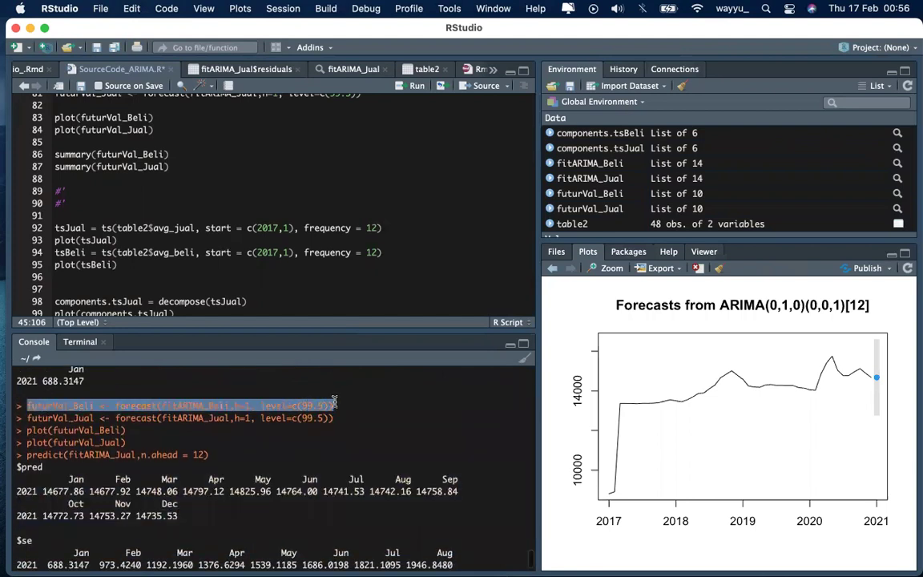
left_click(401, 85)
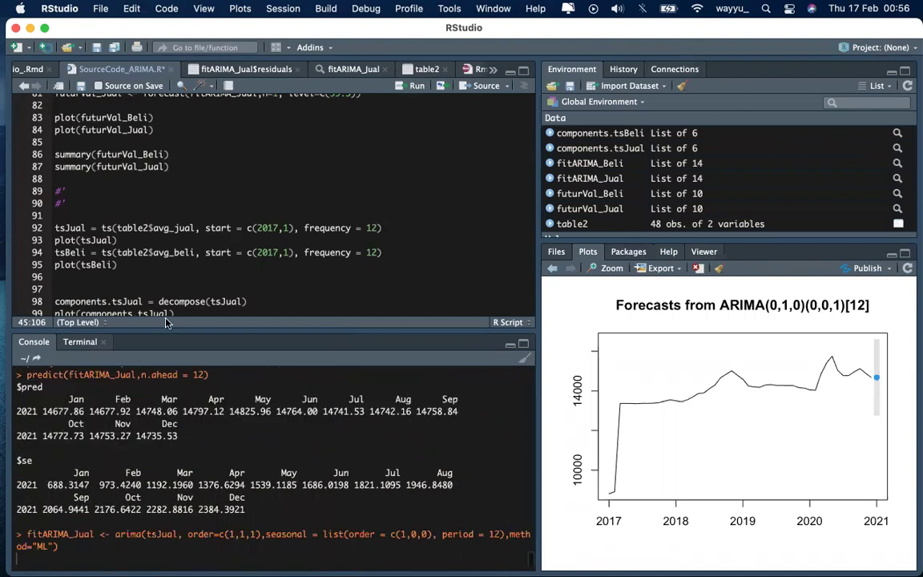
scroll(96, 383, "up", 3)
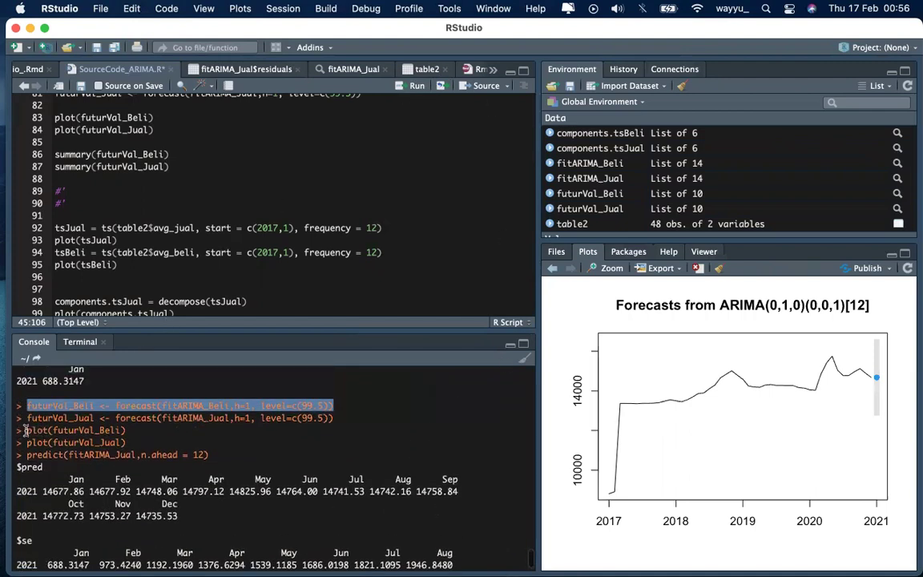
scroll(24, 430, "down", 3)
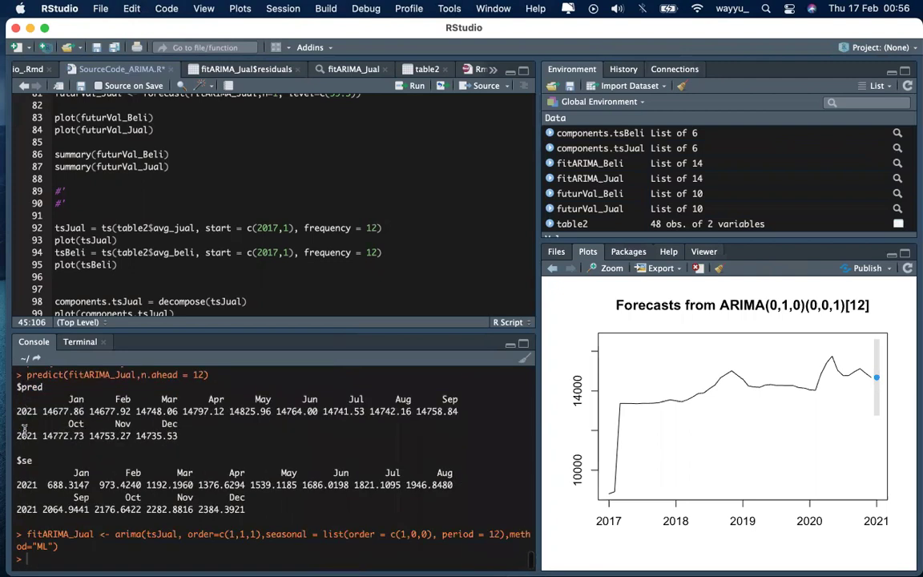
Step: Repeat the fitARIMA_Jual refit and rerun plot(futurVal_Jual) in the console
scroll(24, 430, "up", 4)
left_click_drag(27, 470, 126, 470)
key("super+c")
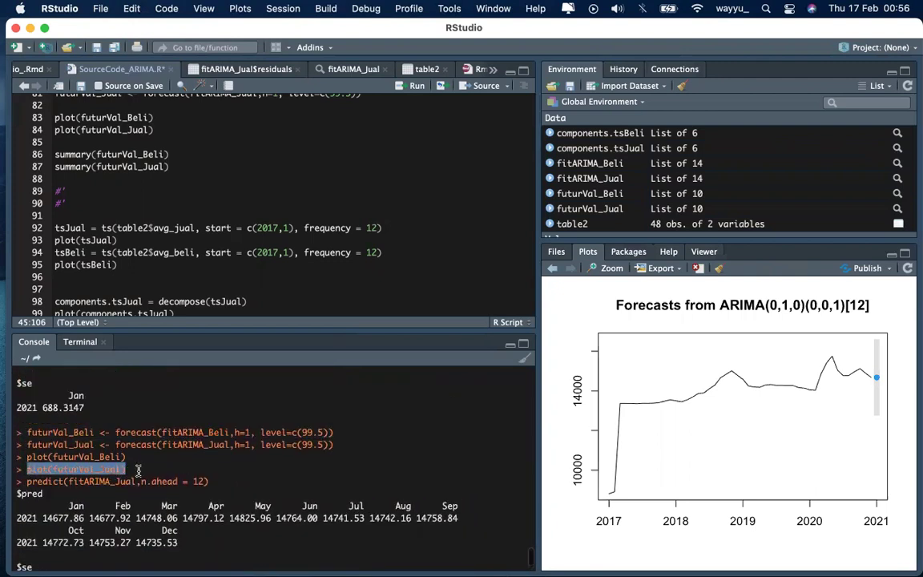
left_click(411, 88)
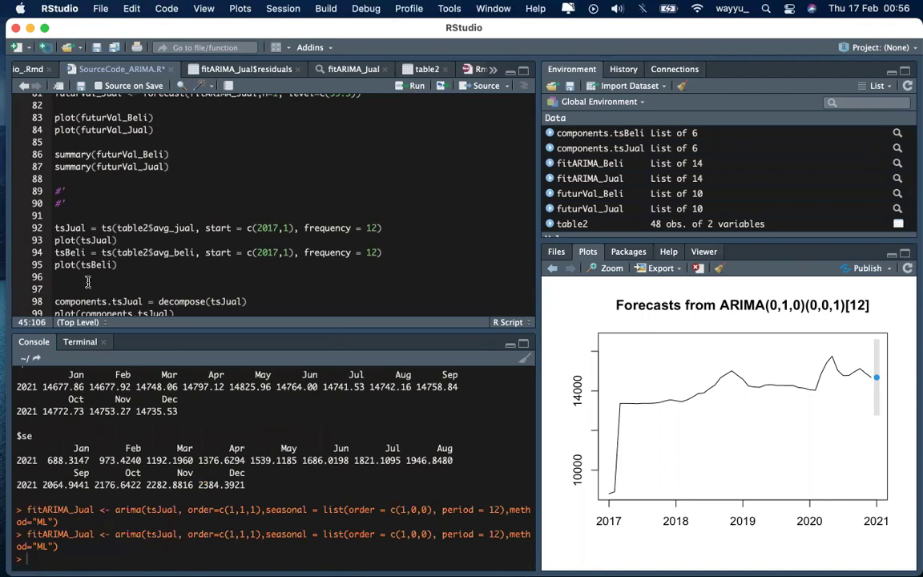
scroll(110, 392, "up", 3)
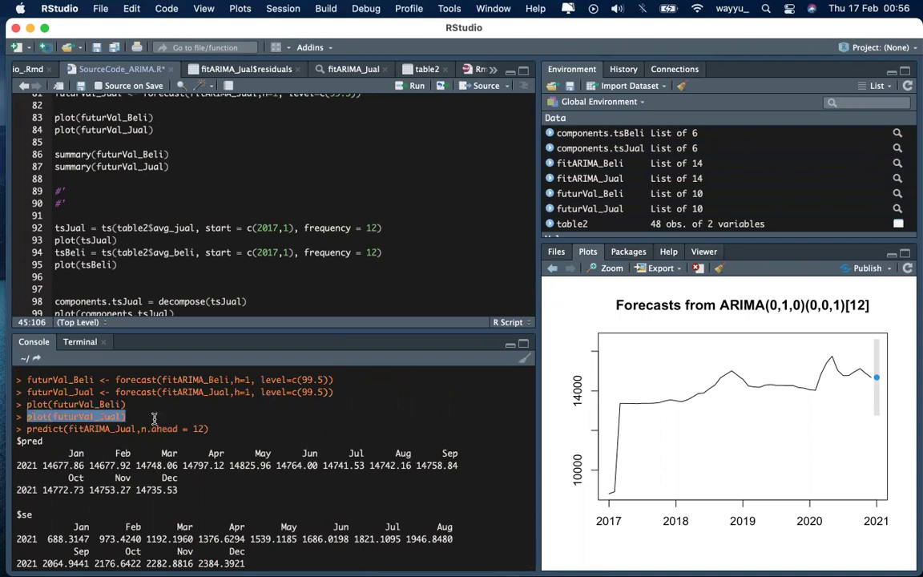
scroll(99, 558, "down", 3)
key("super+v")
key("Return")
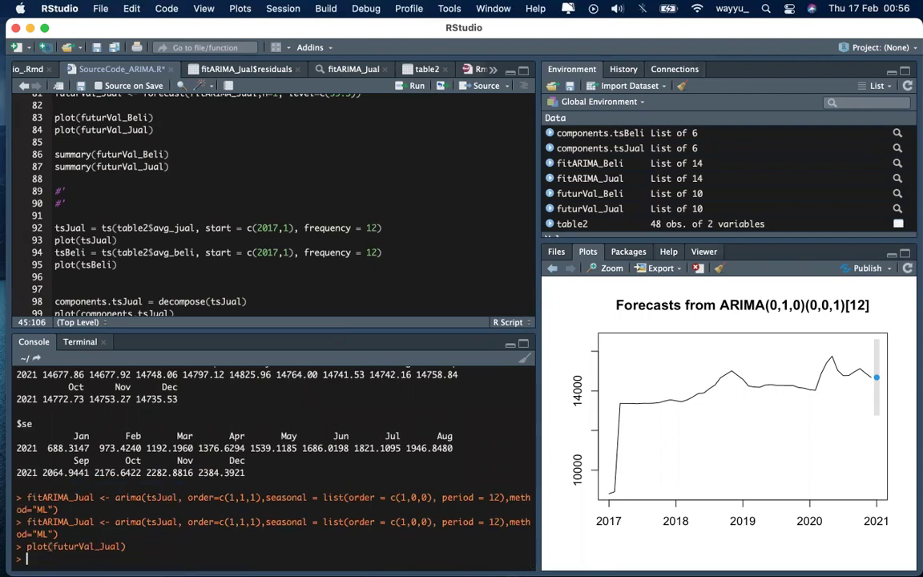
Step: Rerun predict(fitARIMA_Jual,n.ahead = 12) for the refitted jual model
scroll(62, 475, "up", 3)
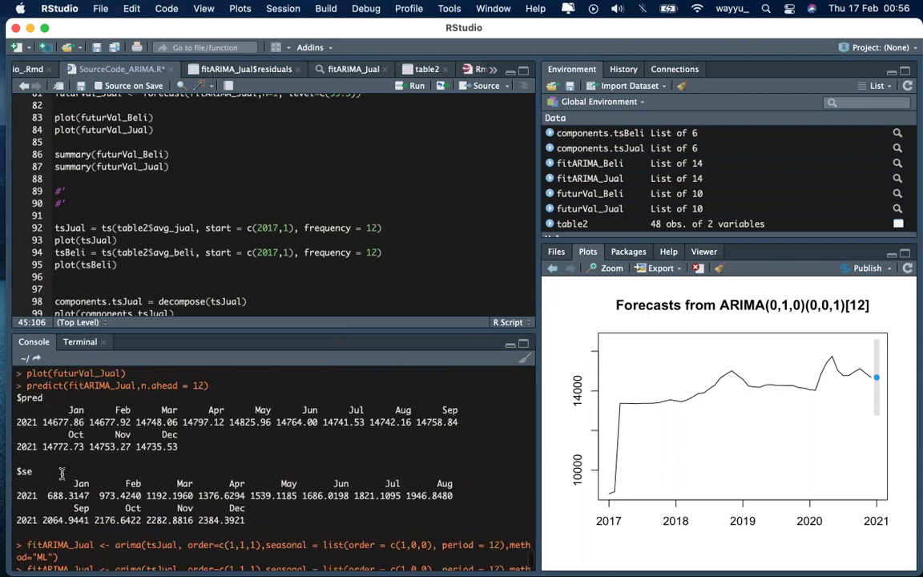
scroll(61, 474, "up", 1)
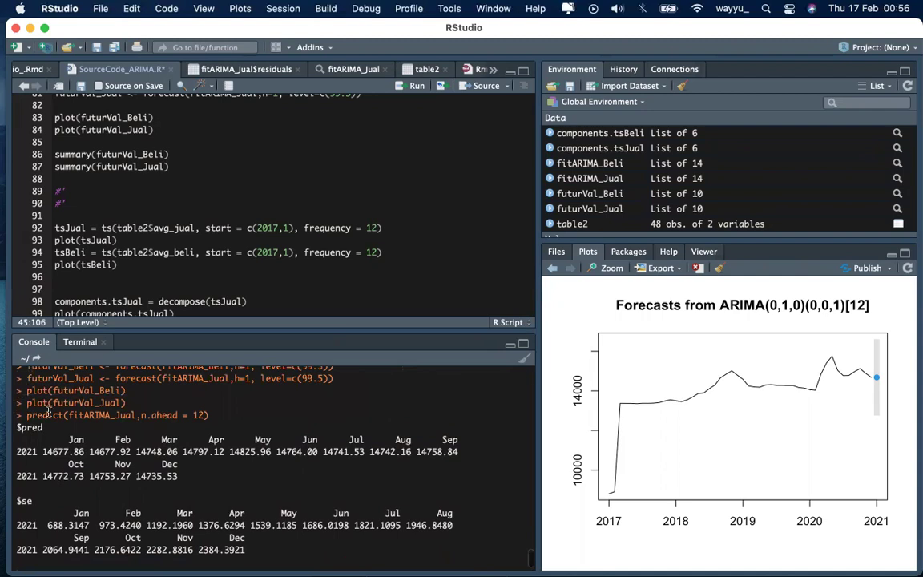
key("super+v")
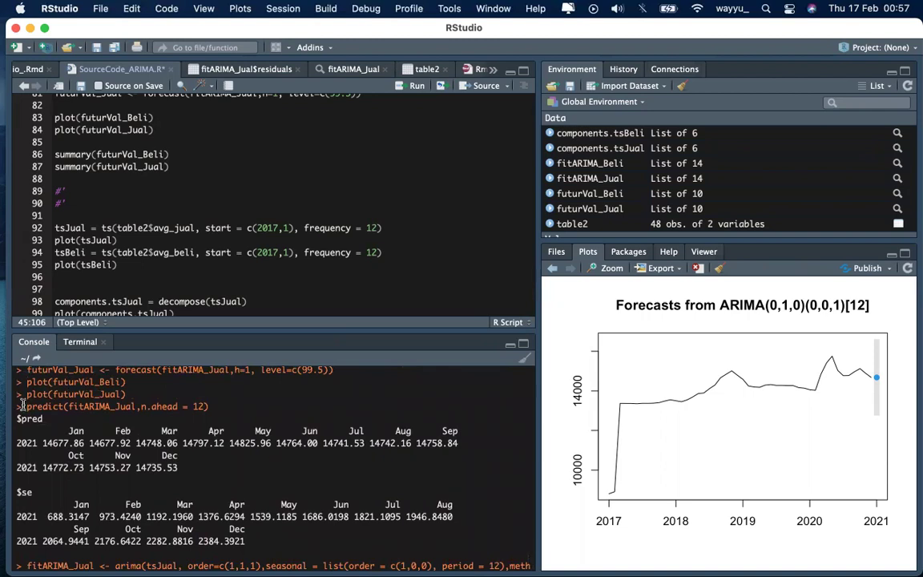
left_click_drag(25, 406, 282, 402)
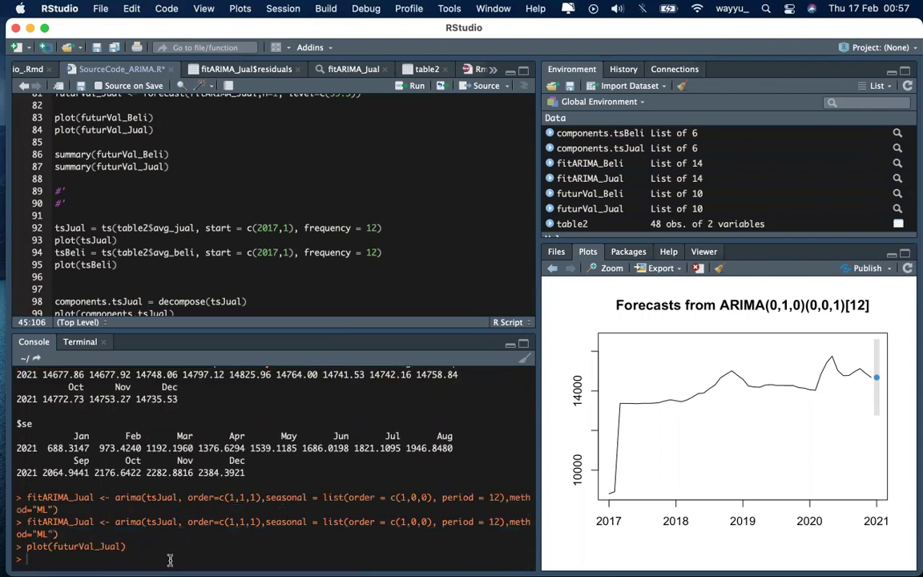
type("predict(fitARIMA_Jual,n.ahead = 12)")
key("Return")
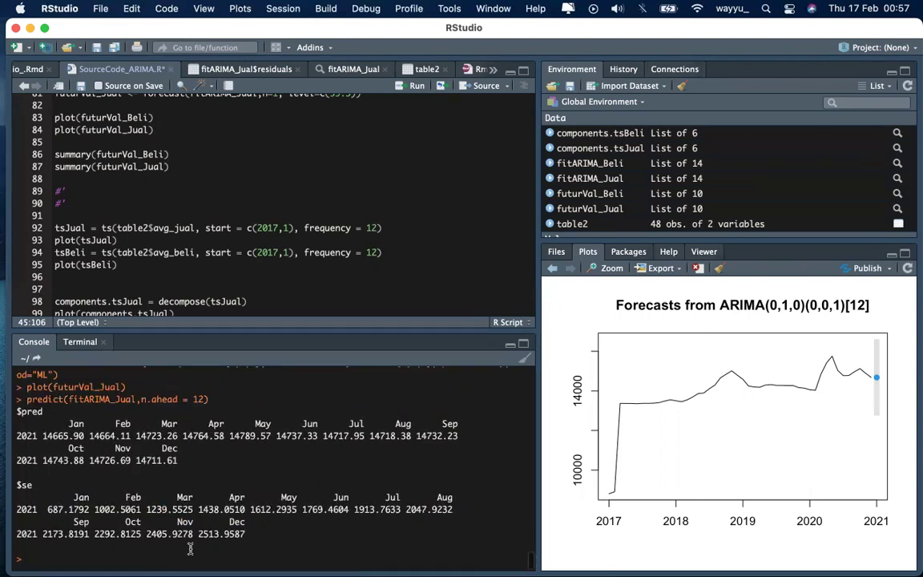
Step: Compare the new 12-month jual predictions with the earlier run and with the January prediction in the datascienceplus article, returning to RStudio
scroll(219, 533, "up", 5)
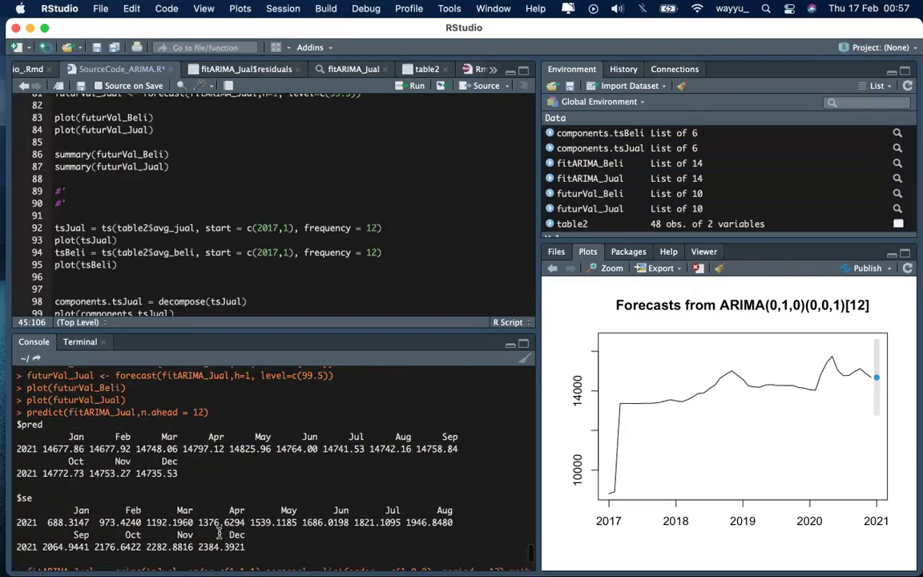
scroll(219, 533, "down", 1)
key("super+Tab")
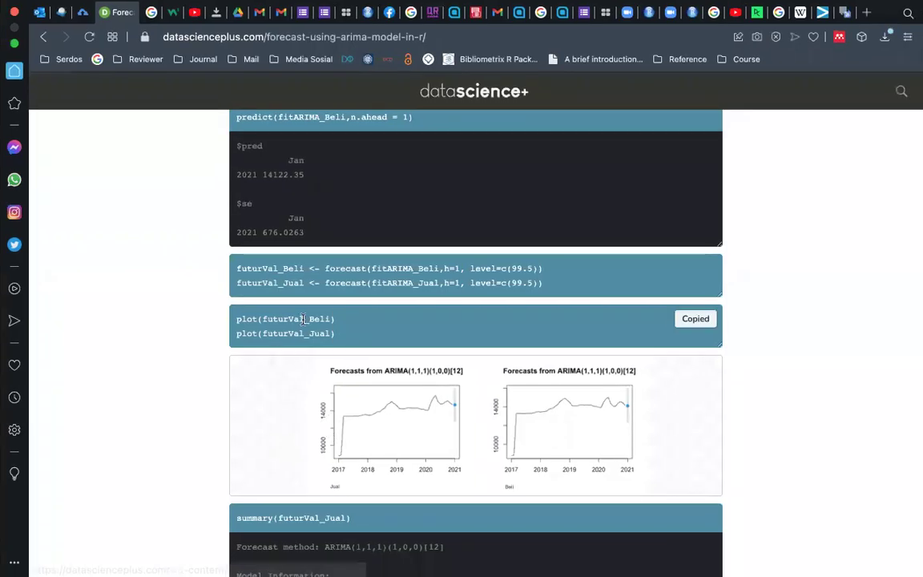
scroll(303, 323, "up", 3)
mouse_move(303, 323)
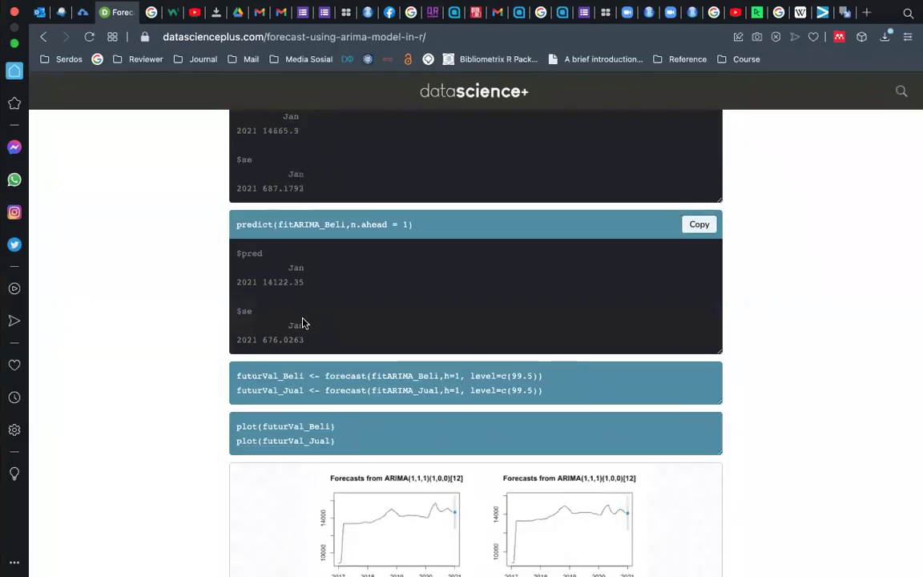
key("super+Tab")
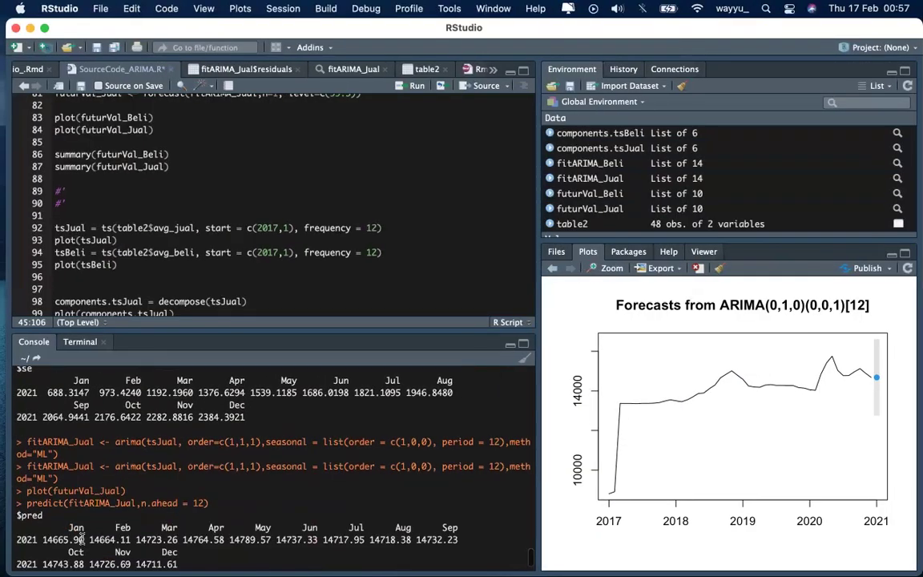
Step: Reuse the earlier Beli forecast command as futurVal_Beli <- forecast(fitARIMA_Jual,h=12, level=c(99.5)) and run it
scroll(22, 425, "up", 5)
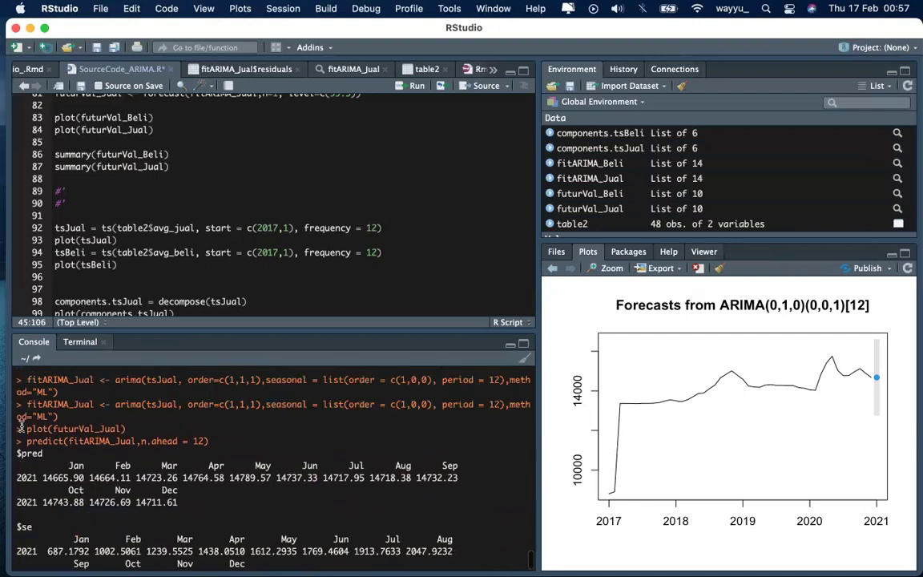
scroll(56, 420, "up", 8)
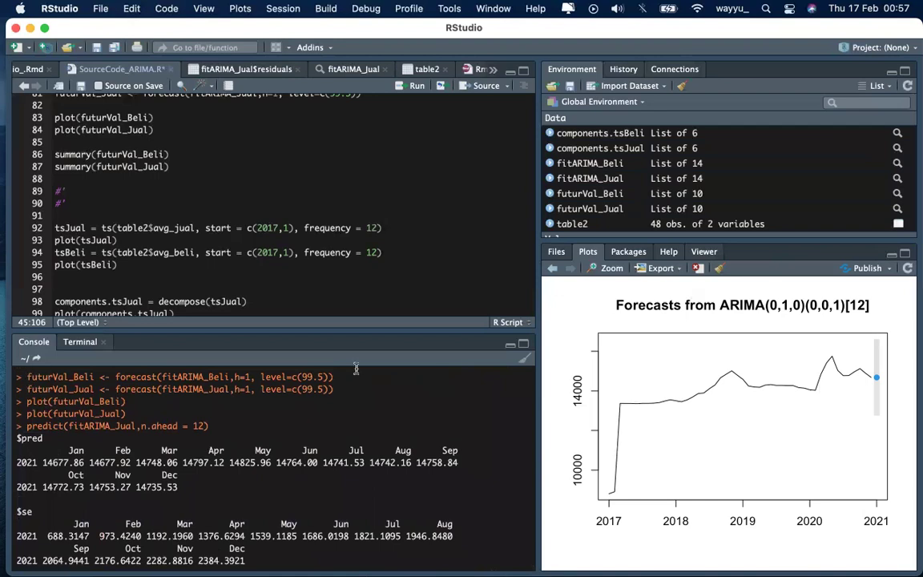
left_click_drag(26, 376, 411, 377)
key("super+shift+Return")
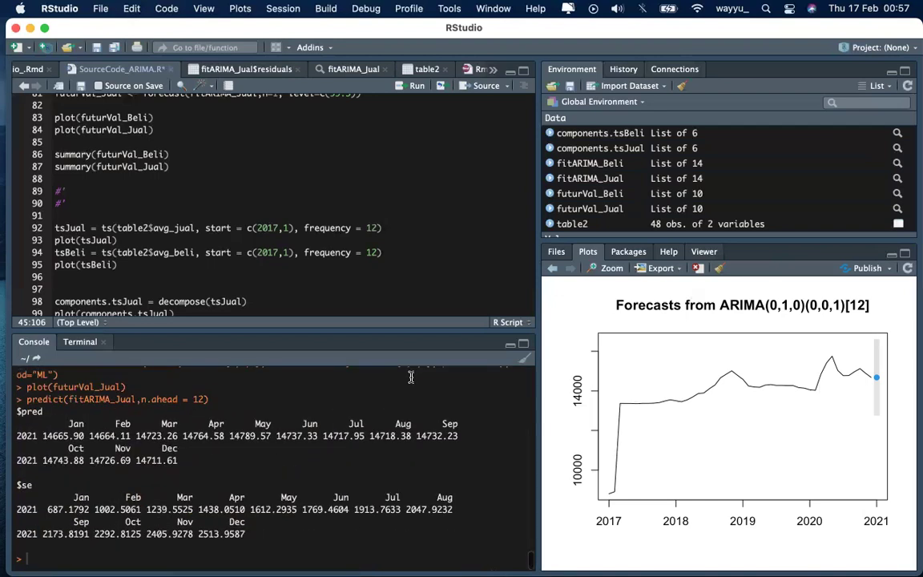
key("super+v")
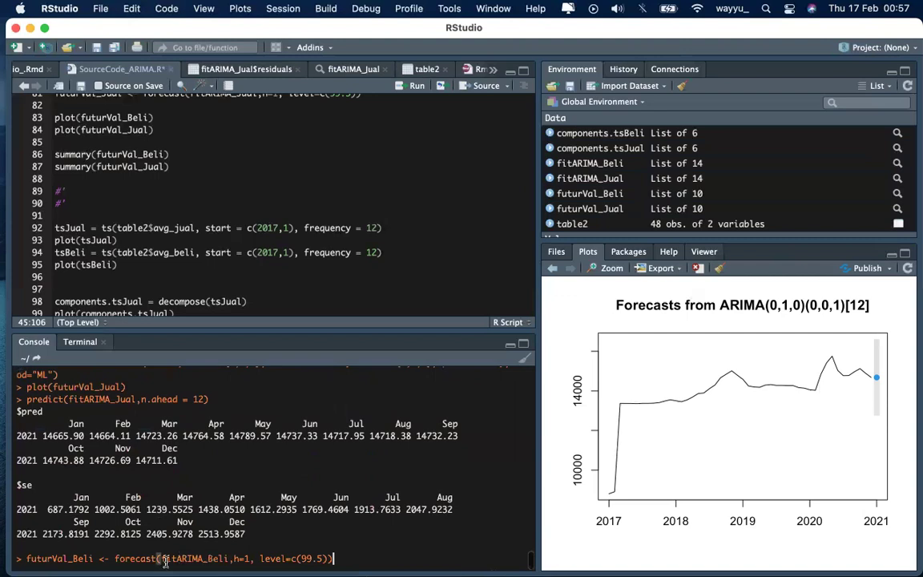
left_click(228, 558)
key("BackSpace")
key("BackSpace")
key("BackSpace")
key("BackSpace")
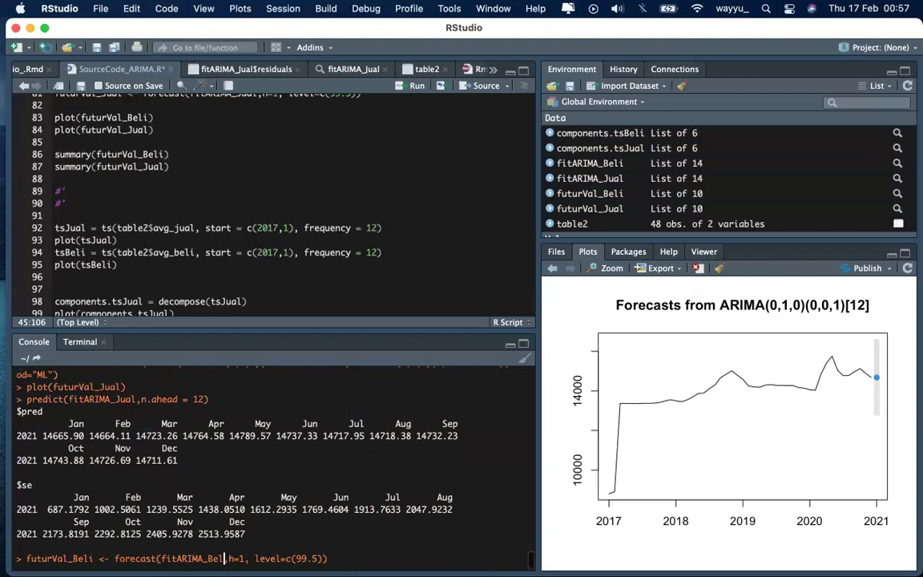
type("Jual")
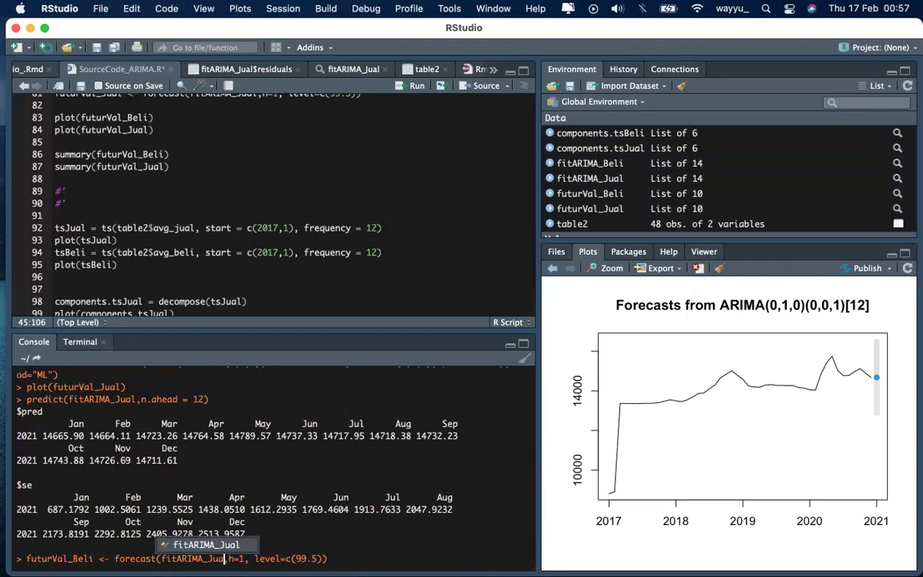
left_click(249, 559)
type("2")
key("Return")
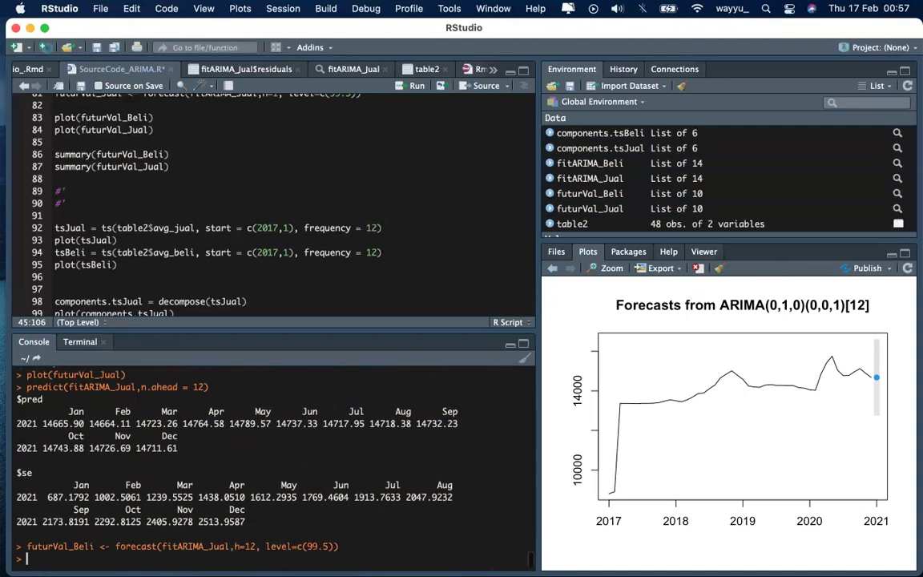
Step: Copy the earlier plot(futurVal_Jual) command from the console output and run it again
scroll(198, 543, "up", 2)
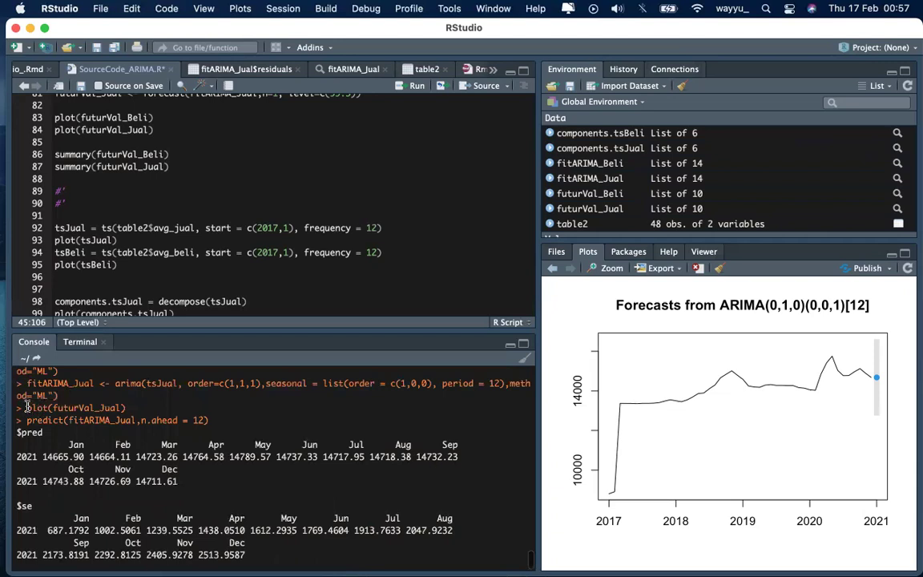
left_click_drag(24, 407, 145, 407)
key("Up")
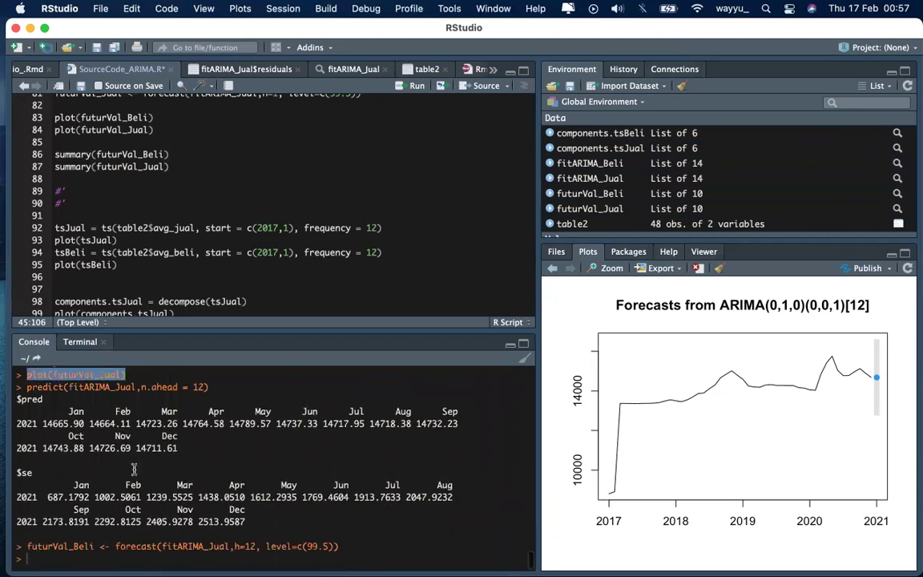
key("Return")
key("super+v")
key("Return")
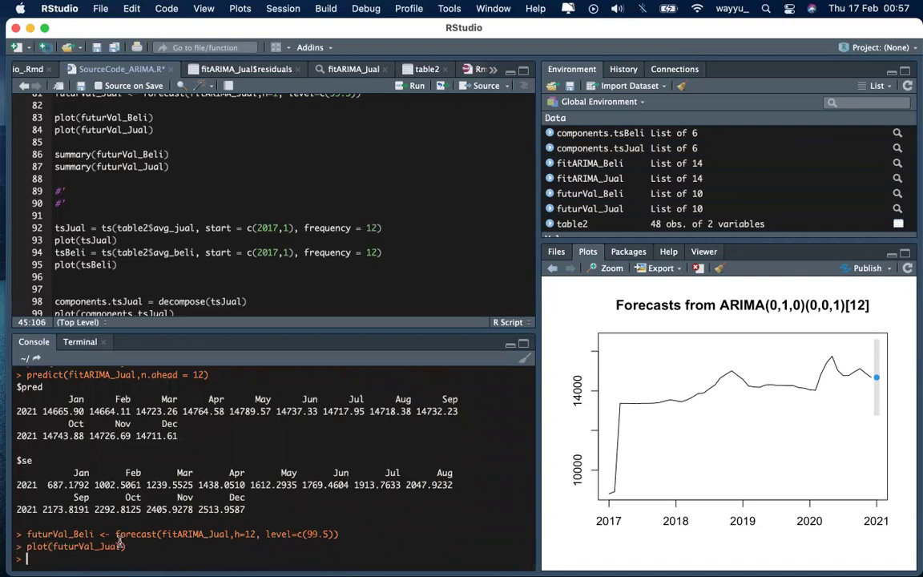
Step: Recall the 12-month forecast command, change its target variable to futurVal_Jual and run it
key("Up")
key("Up")
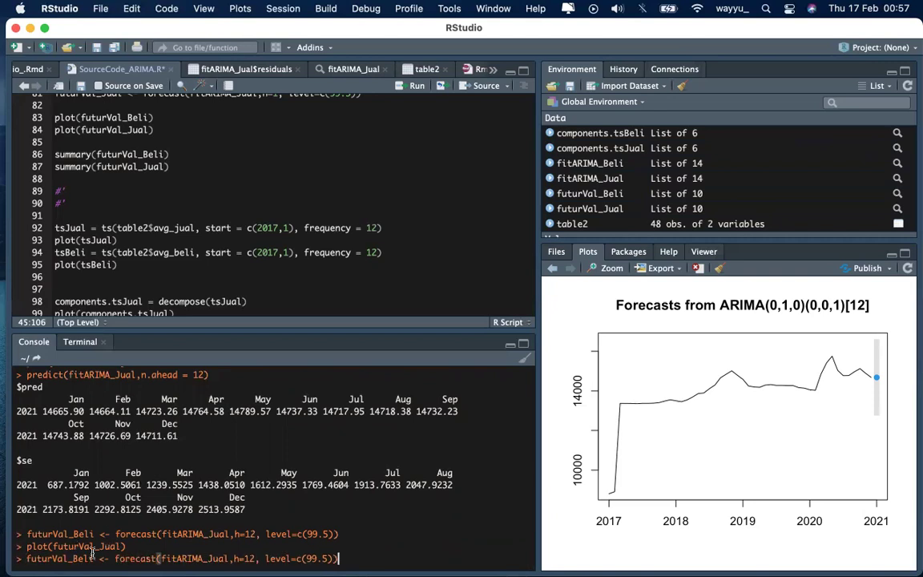
left_click(92, 558)
key("BackSpace")
key("BackSpace")
key("BackSpace")
key("BackSpace")
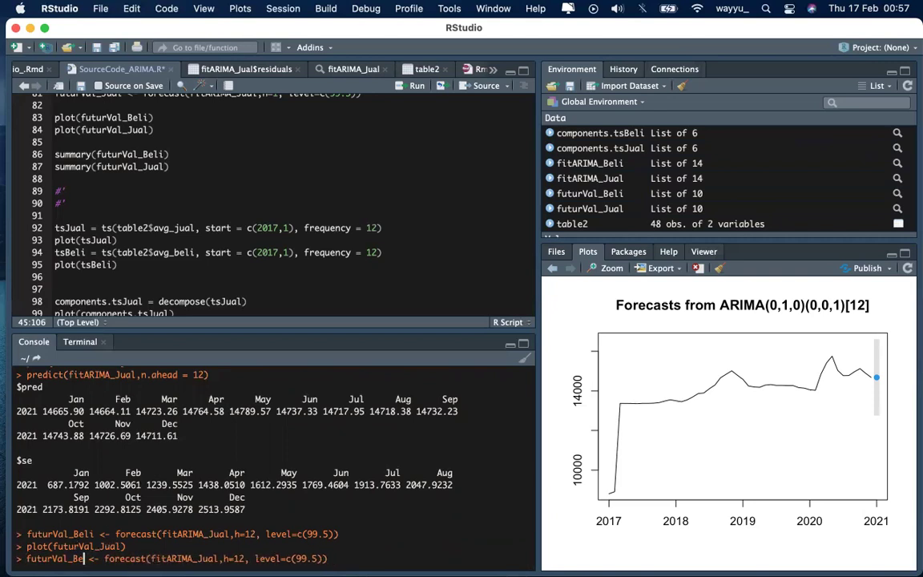
type("Jual")
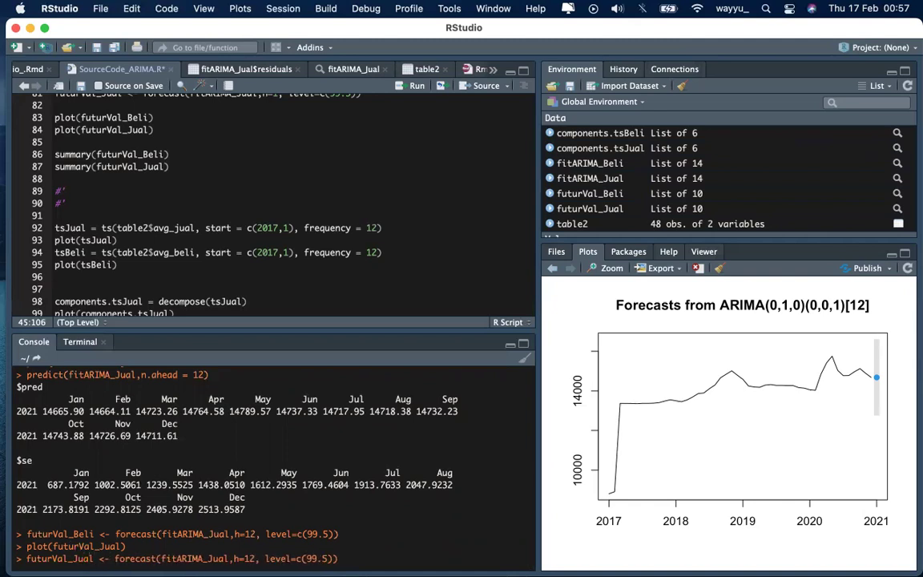
key("Return")
Step: Plot futurVal_Jual again, examine the 12-month forecast in an enlarged plot window and close that window
key("Up")
key("Up")
key("Return")
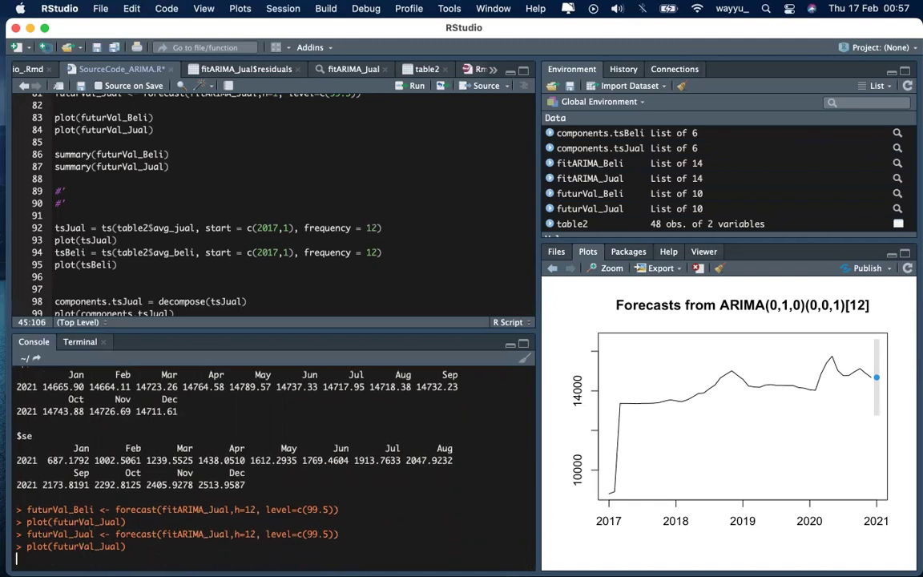
left_click(600, 269)
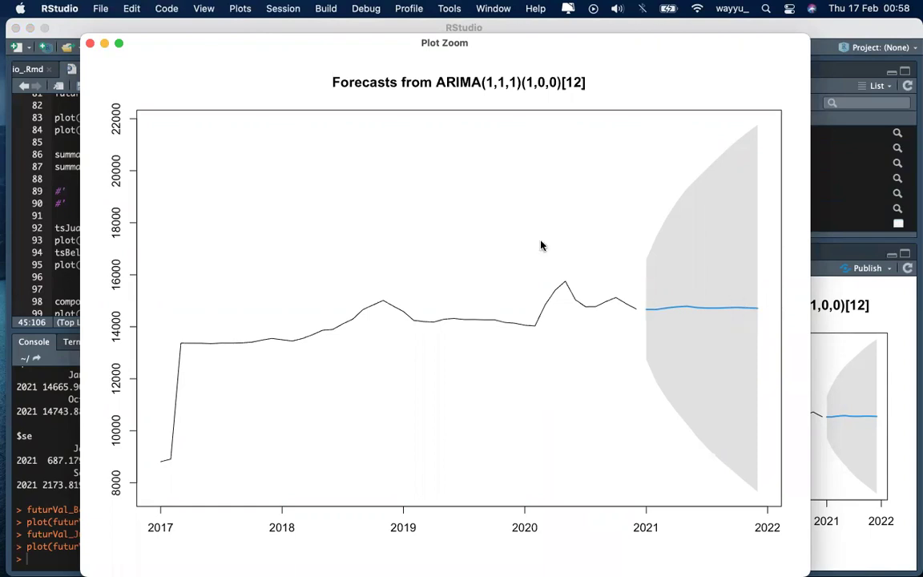
left_click(90, 42)
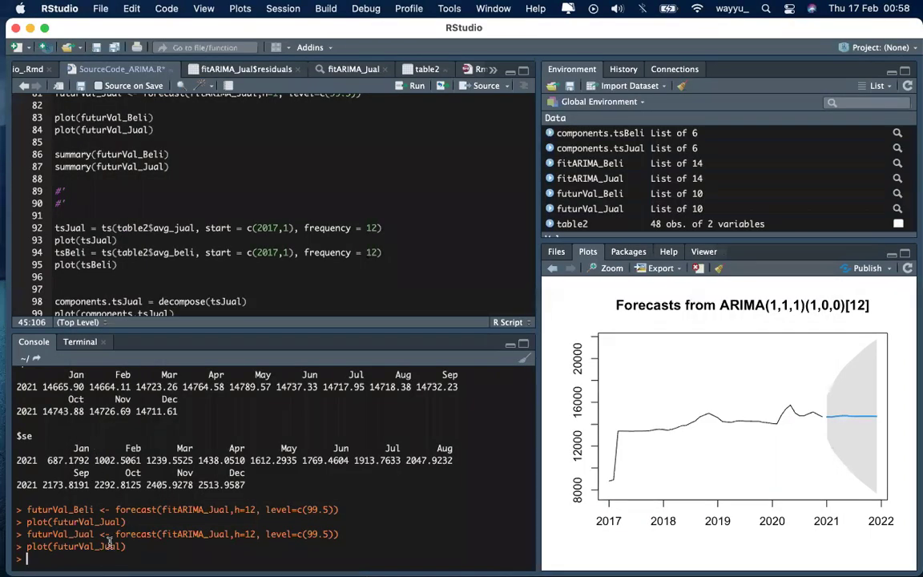
Step: Review the console output of predict(fitARIMA_Jual,n.ahead = 12), highlighting the 2021 monthly predictions and the command that produced them
scroll(244, 445, "up", 2)
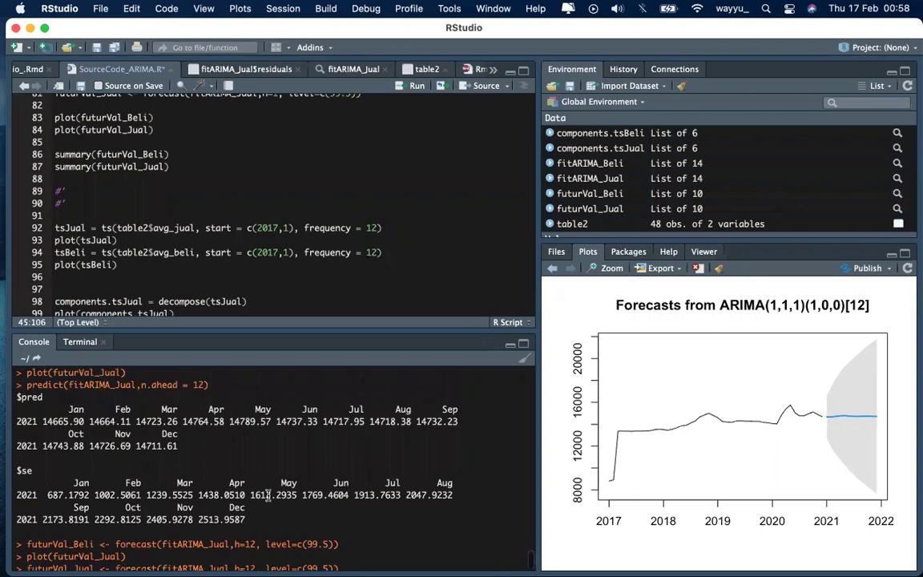
left_click_drag(69, 408, 106, 420)
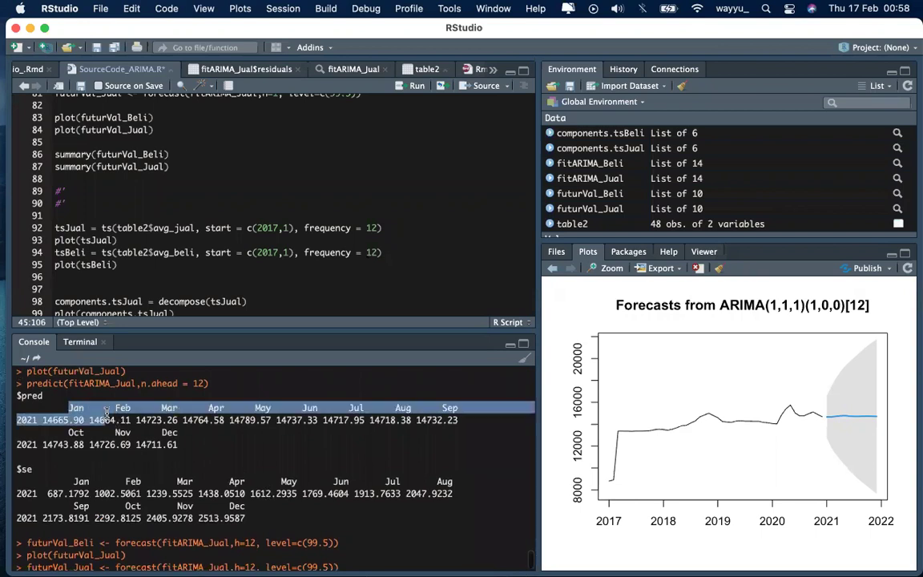
left_click_drag(183, 441, 58, 407)
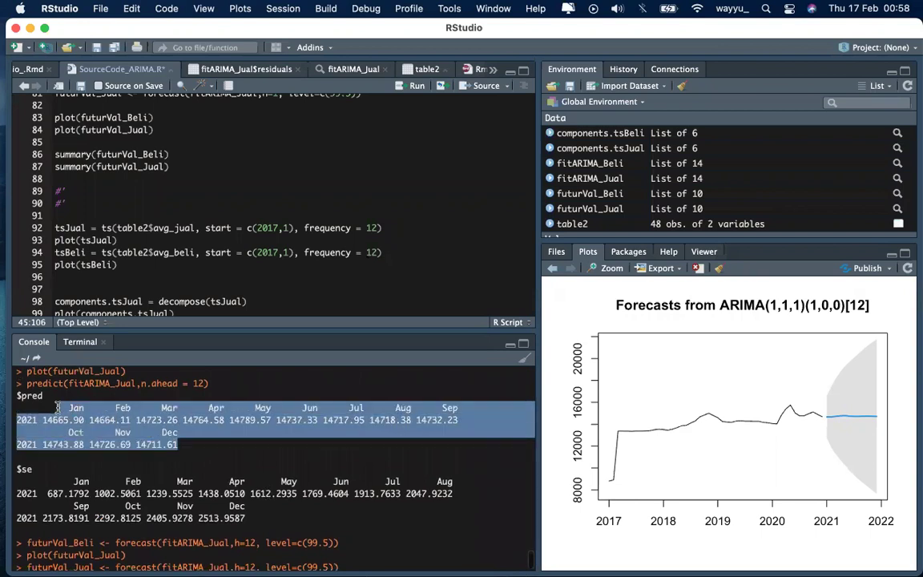
left_click_drag(210, 383, 26, 377)
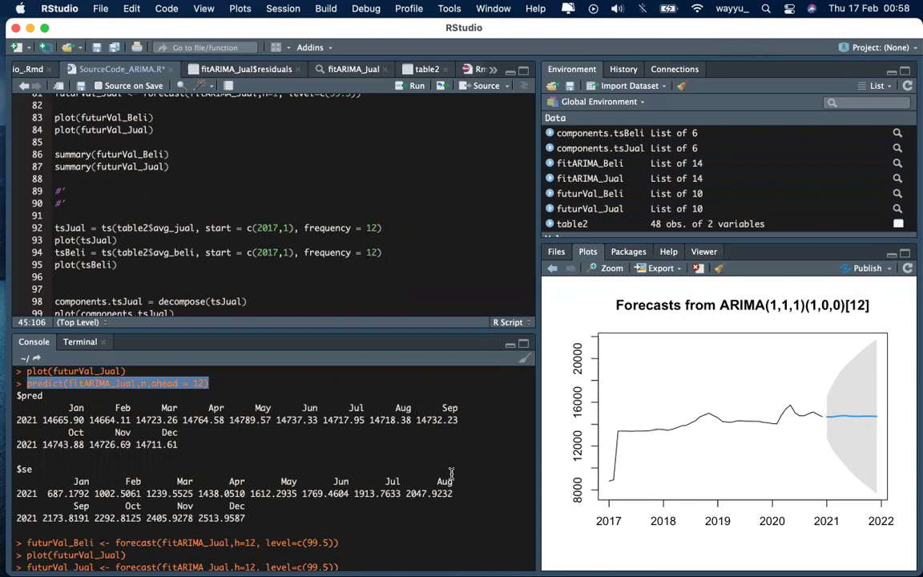
Step: Switch to the table1 workbook in Excel and examine its column headers and the January 2021 row of actual rates
key("ctrl+Up")
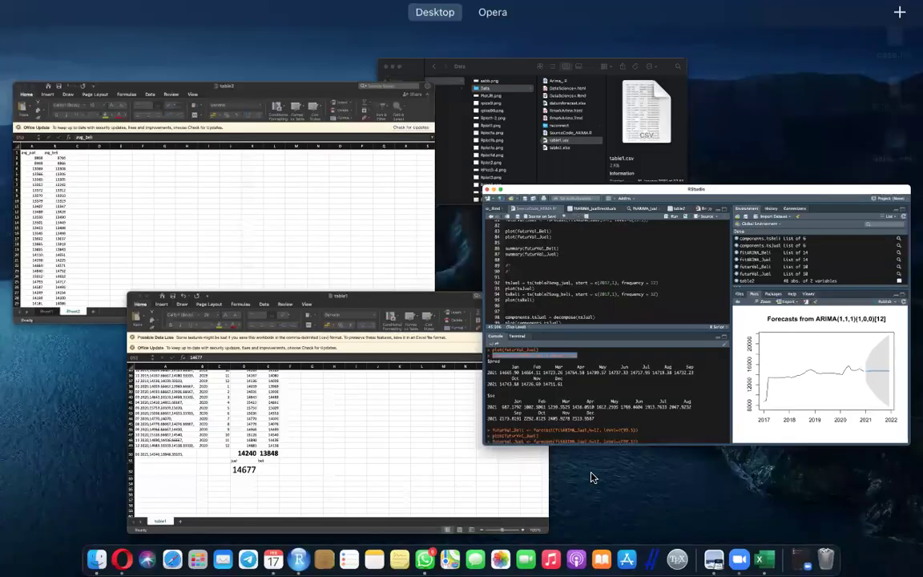
left_click(337, 434)
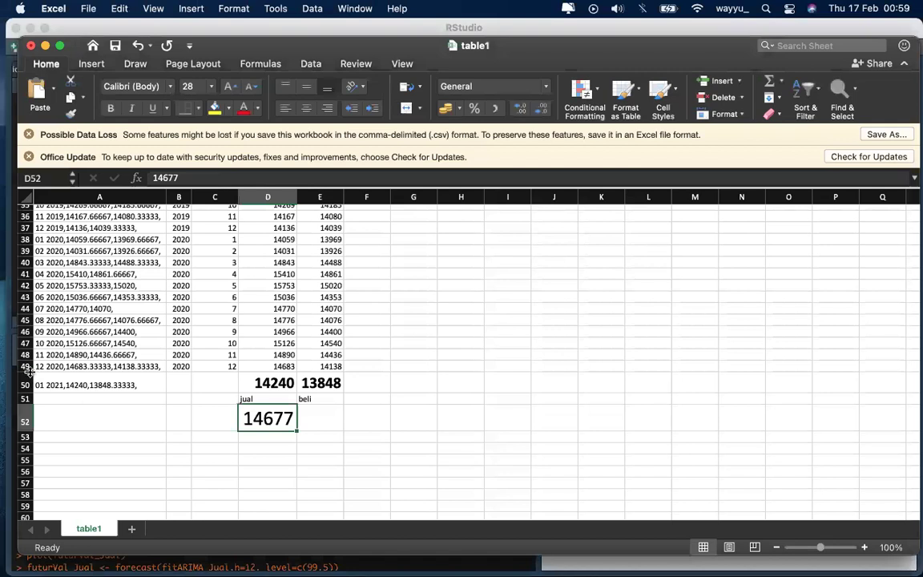
left_click(20, 354)
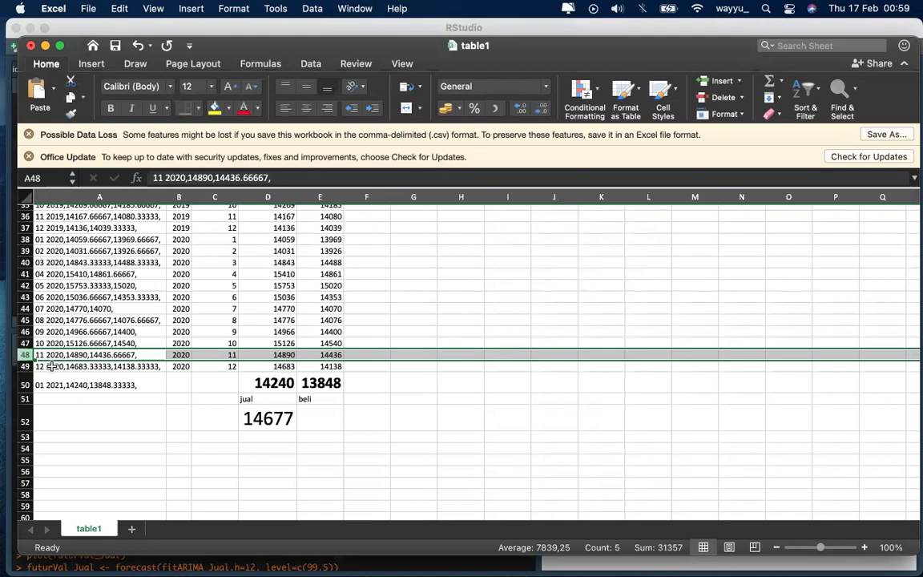
scroll(138, 292, "up", 10)
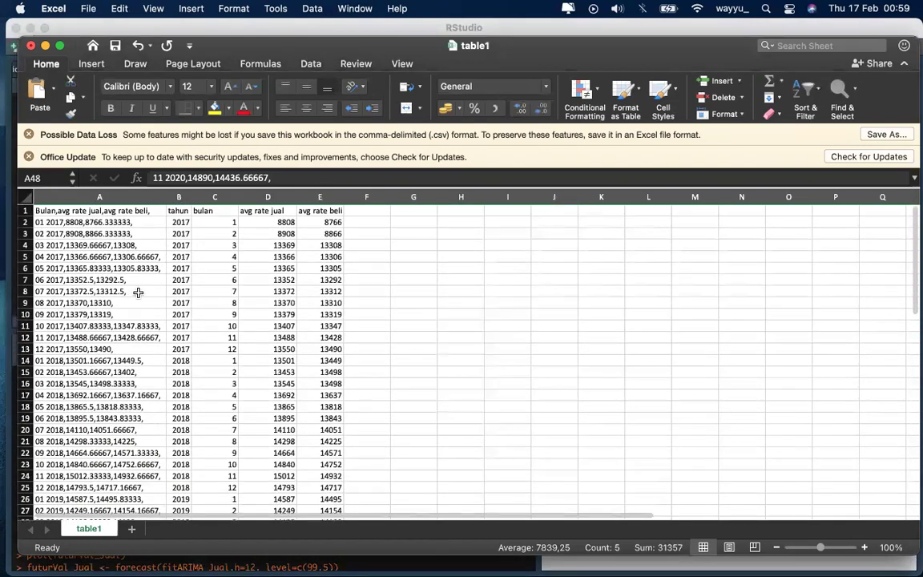
left_click(74, 210)
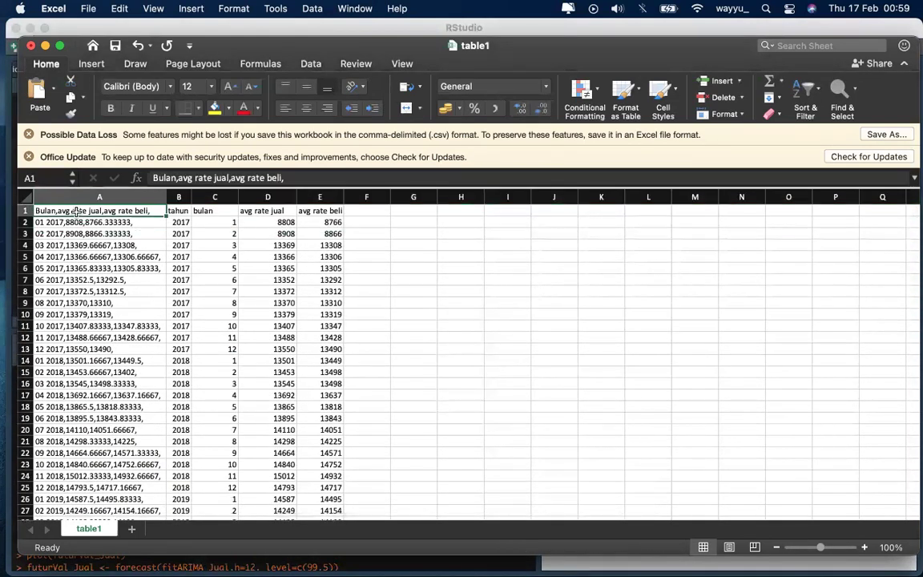
left_click(177, 210)
left_click(232, 210)
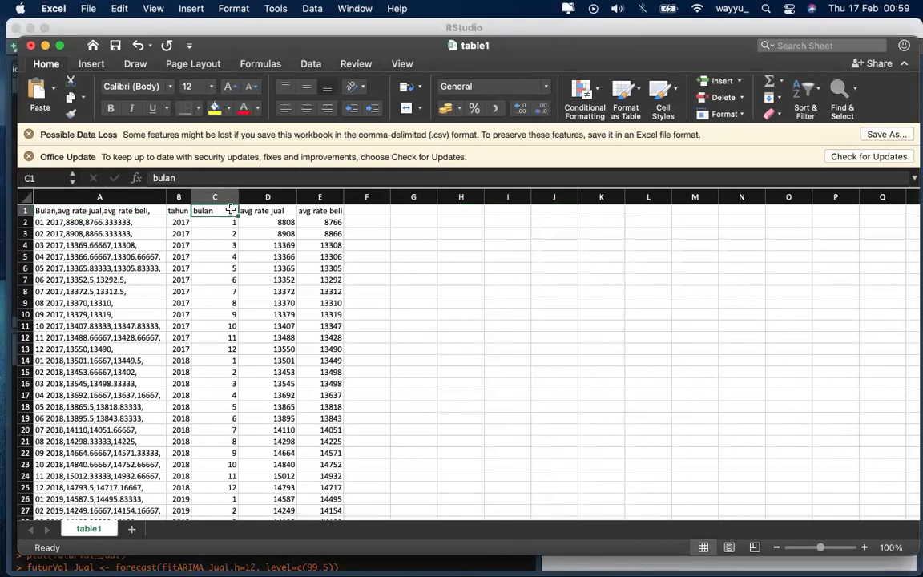
left_click(275, 210)
left_click(323, 210)
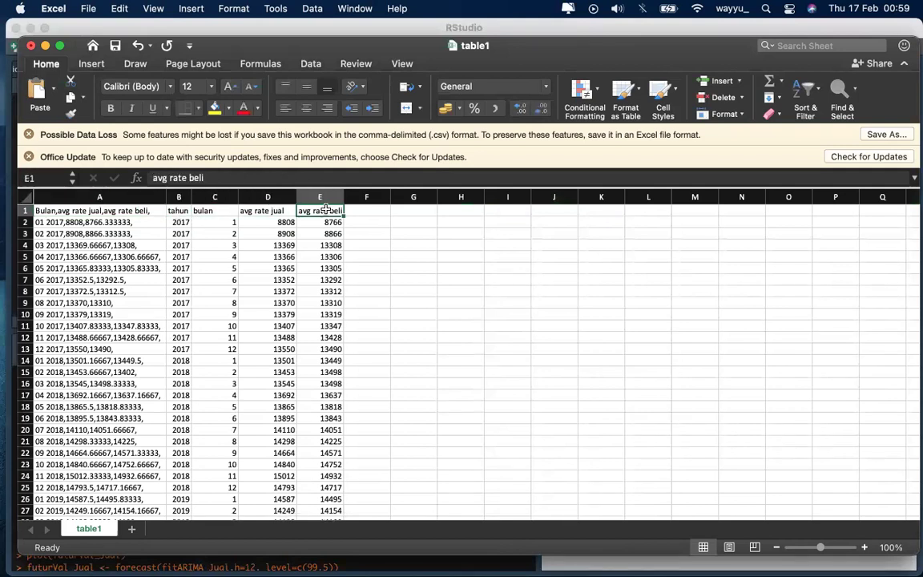
scroll(327, 210, "down", 3)
scroll(326, 210, "down", 10)
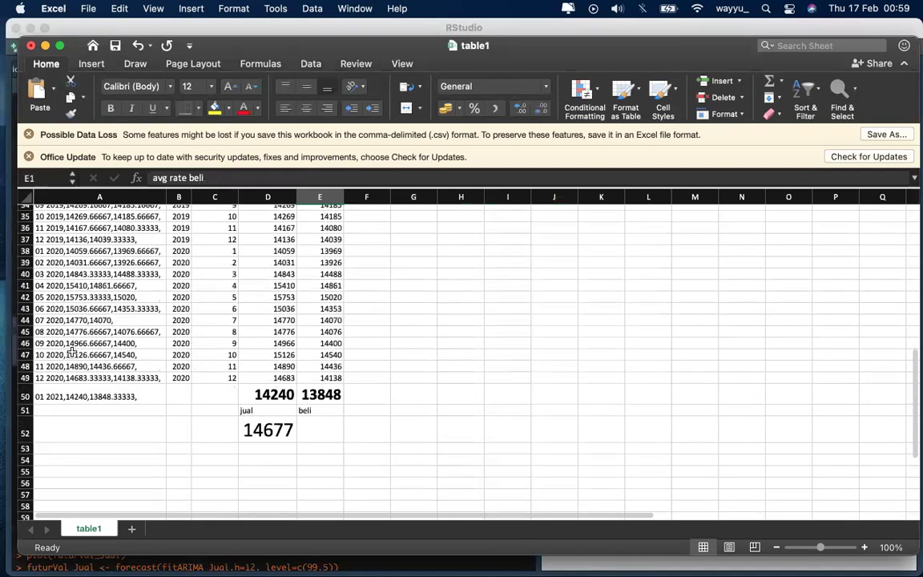
left_click(25, 395)
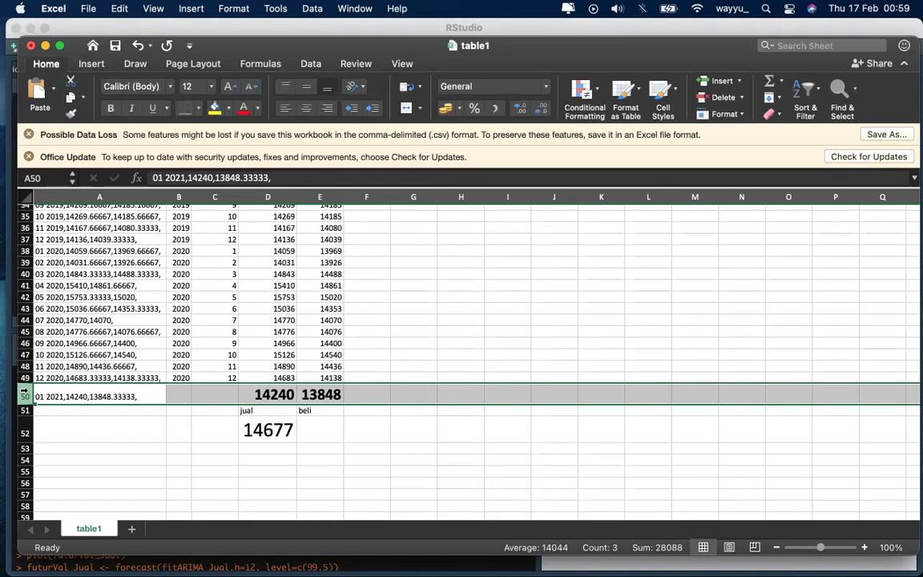
left_click_drag(325, 404, 298, 420)
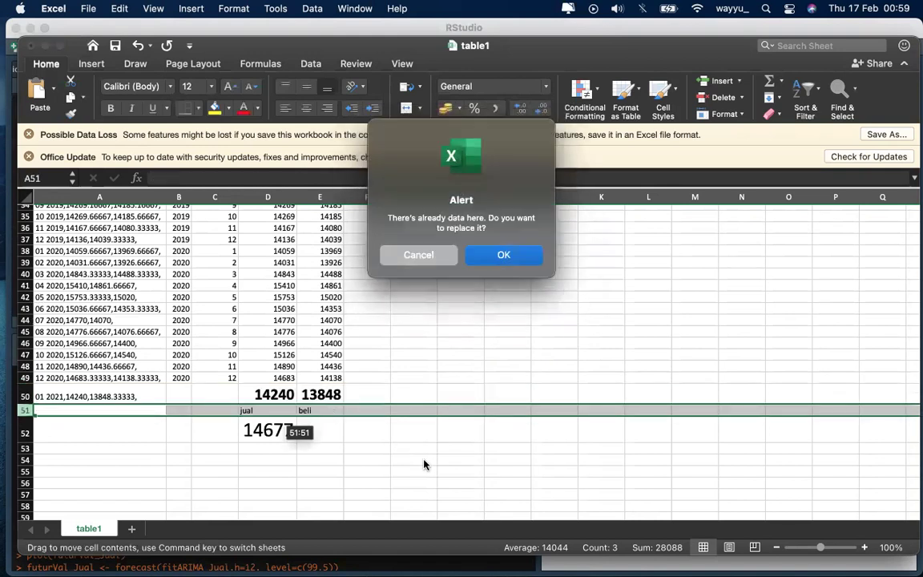
left_click(416, 256)
left_click(414, 259)
scroll(415, 259, "up", 10)
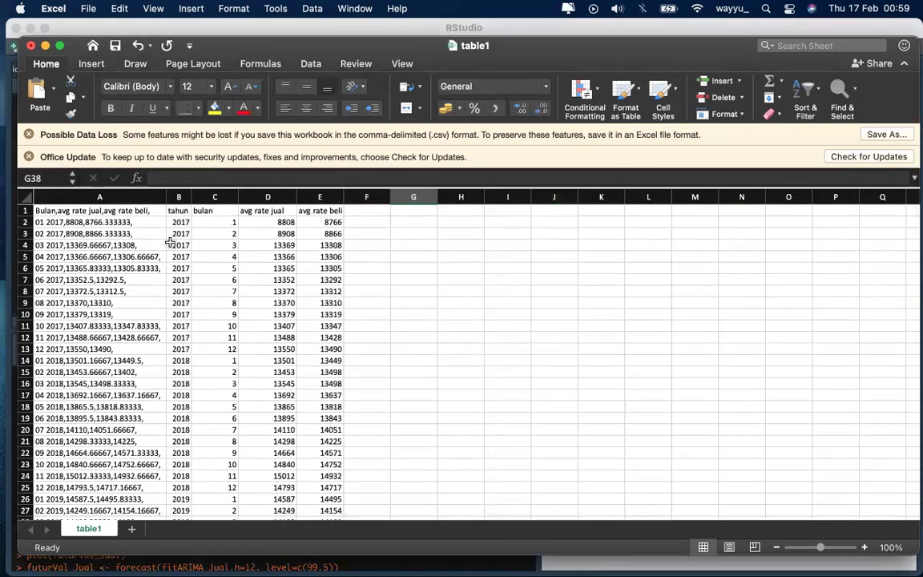
Step: Switch to the ARIMA article in Opera and read its summary(futurVal_Jual) section
key("super+Tab")
scroll(309, 378, "down", 5)
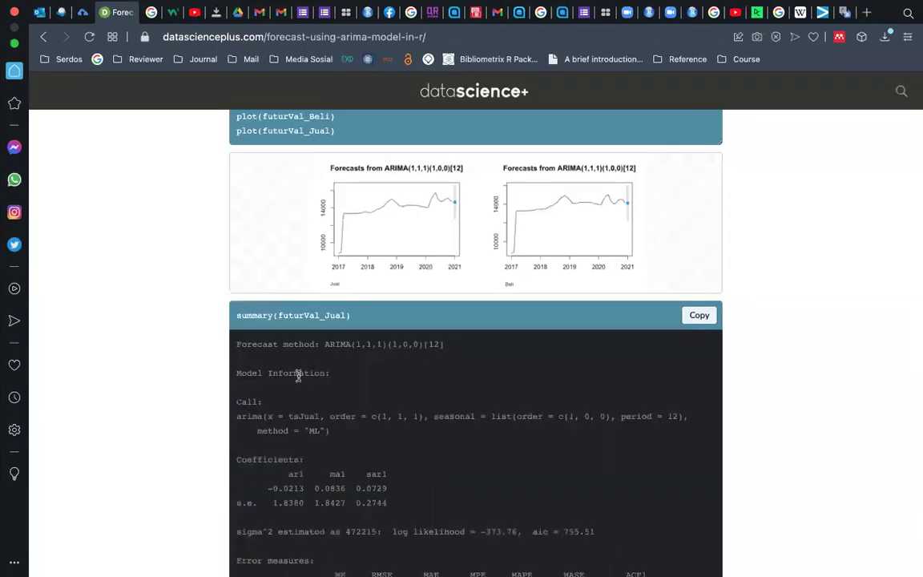
scroll(268, 330, "down", 3)
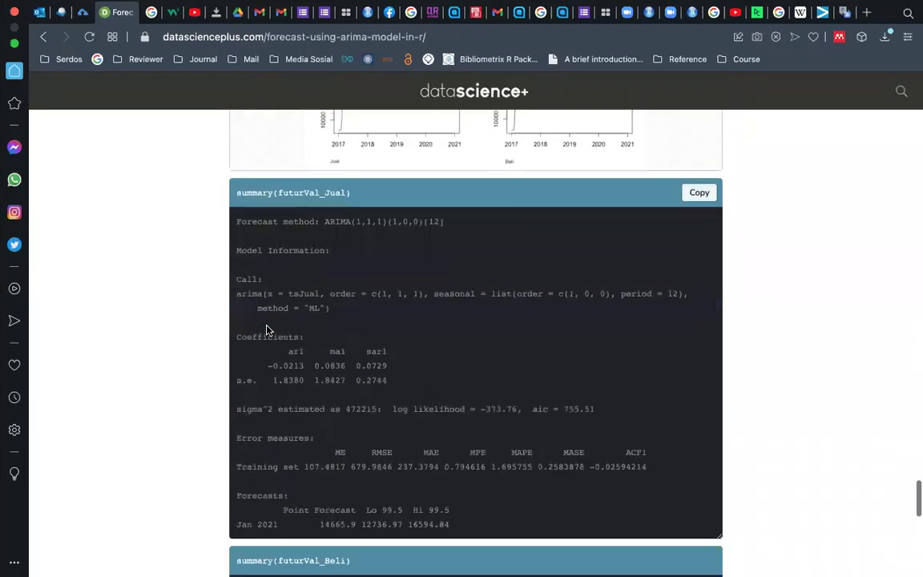
Step: Switch back to RStudio and run summary(futurVal_Jual) in the console
key("ctrl+Left")
key("ctrl+Up")
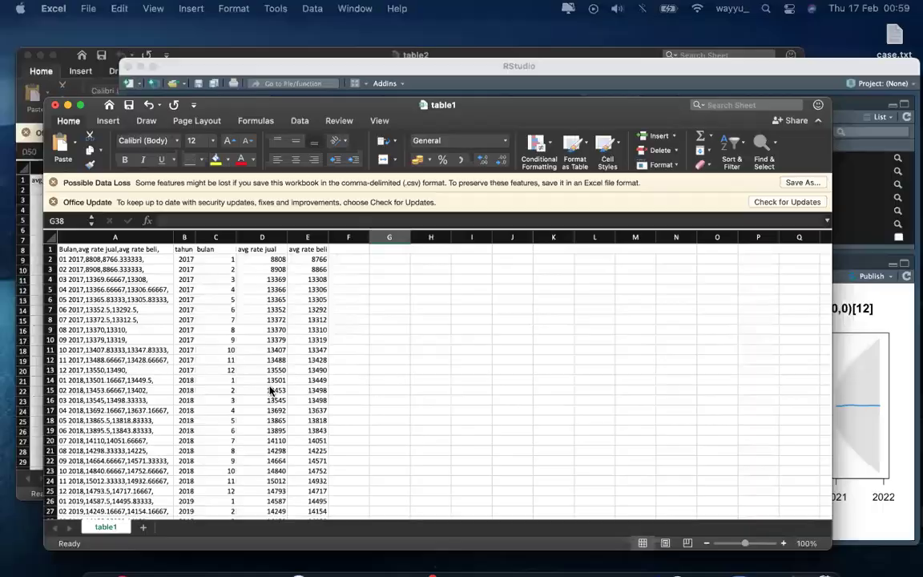
left_click(709, 343)
key("Up")
key("Up")
key("Return")
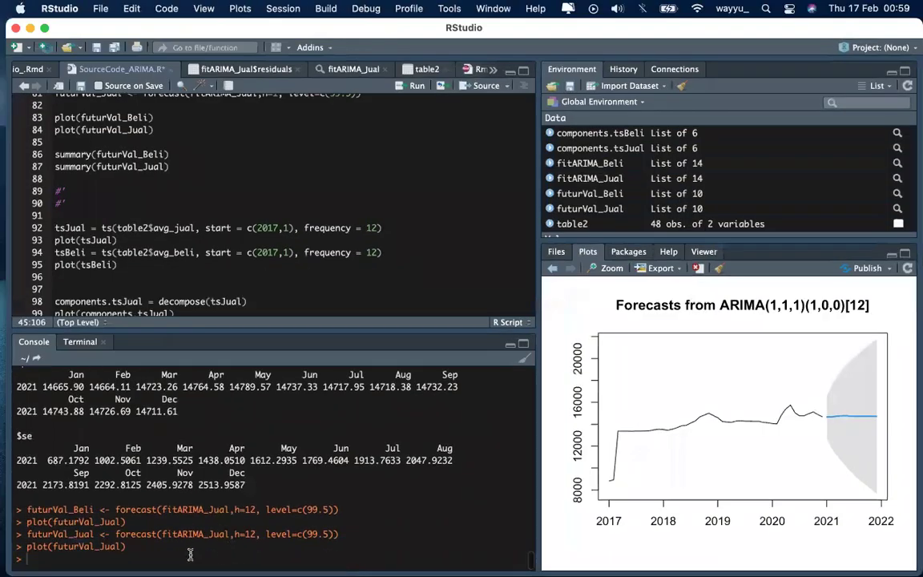
type("summary(")
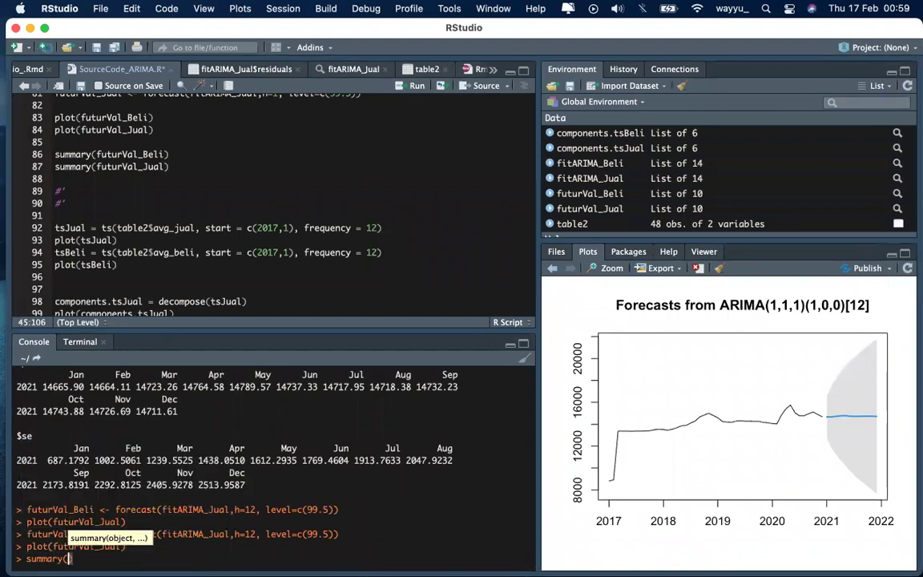
type("futu")
key("Down")
key("Return")
key("Return")
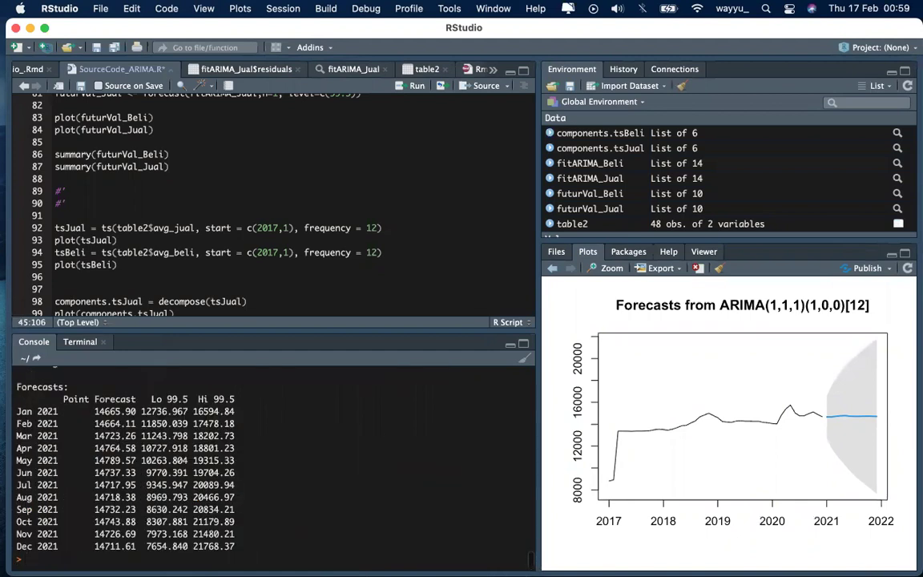
Step: Examine the error measures in the futurVal_Jual summary, highlighting the whole training-set row and the MAPE value
scroll(251, 456, "up", 1)
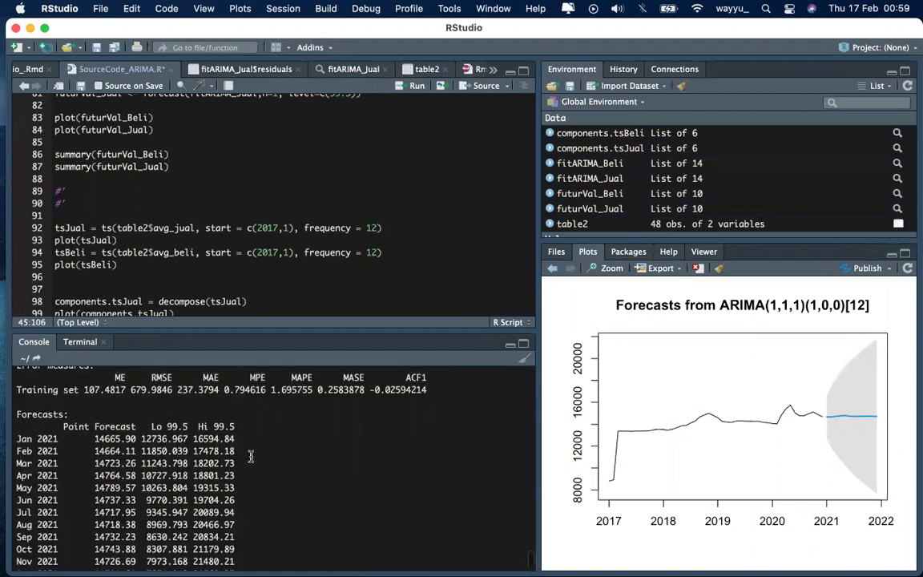
scroll(250, 456, "up", 5)
scroll(251, 456, "up", 4)
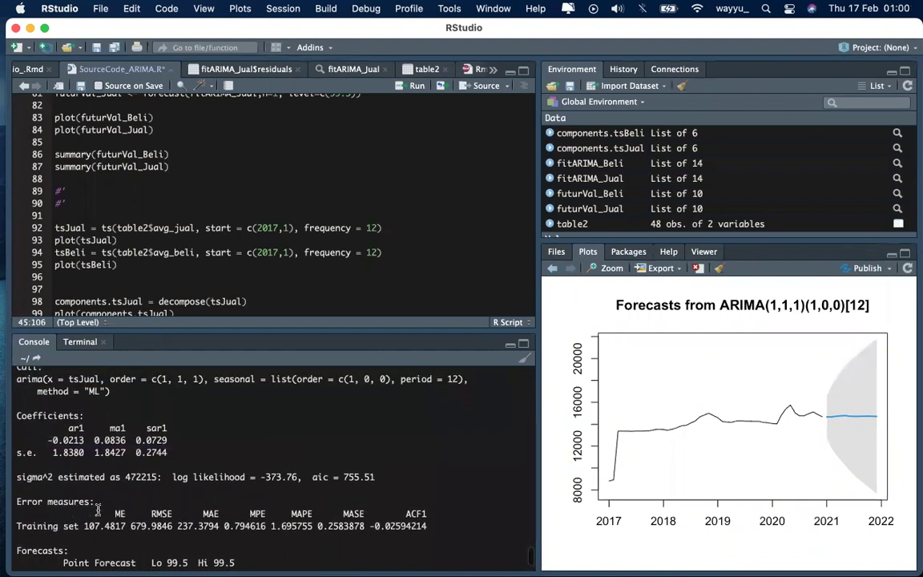
left_click_drag(102, 510, 435, 525)
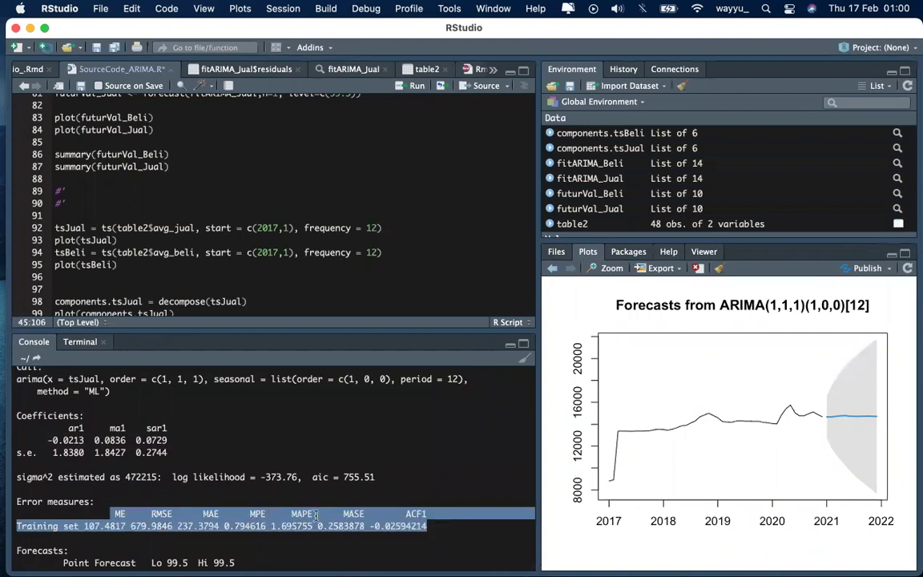
left_click(286, 513)
left_click_drag(285, 513, 312, 525)
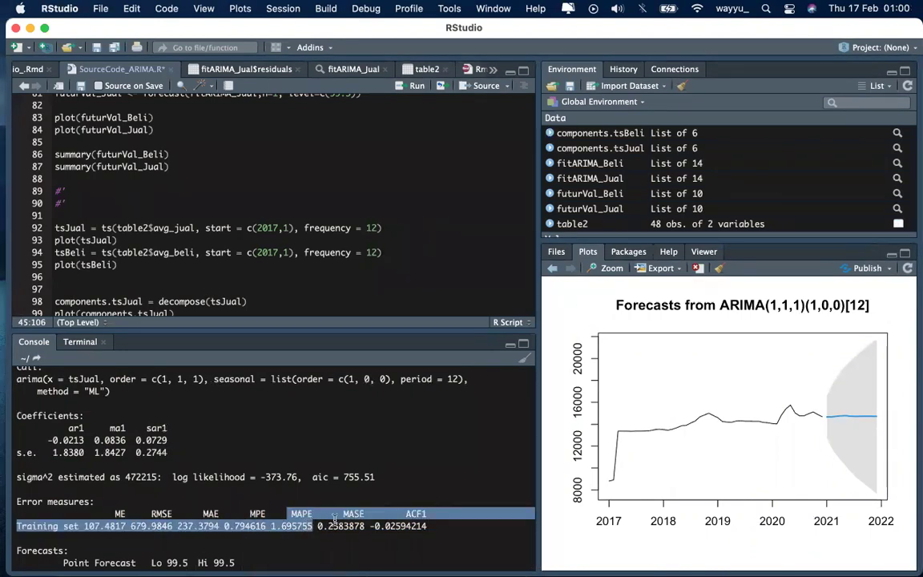
left_click_drag(98, 513, 439, 526)
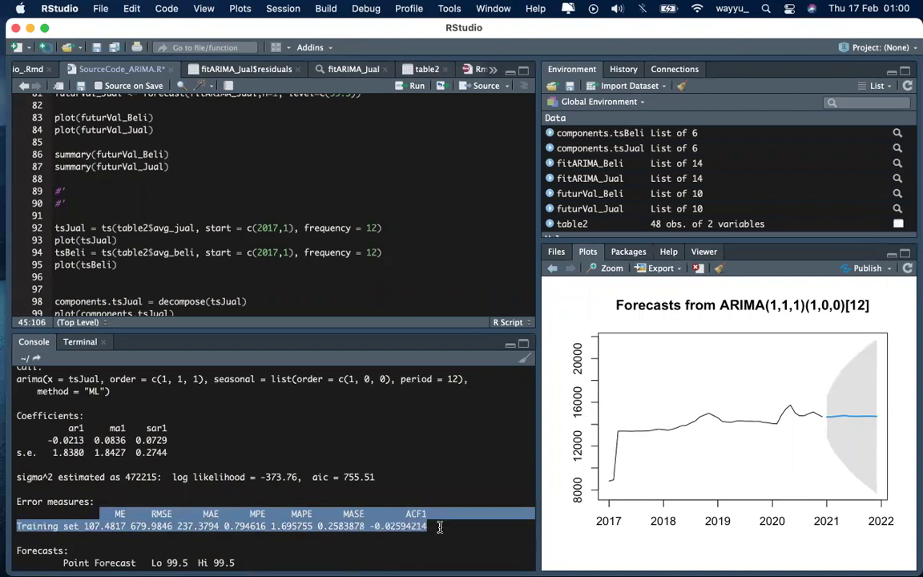
Step: Examine the 2021 forecast table in the summary, highlighting the monthly point forecasts and the Lo 99.5 and Hi 99.5 bounds
scroll(385, 525, "down", 5)
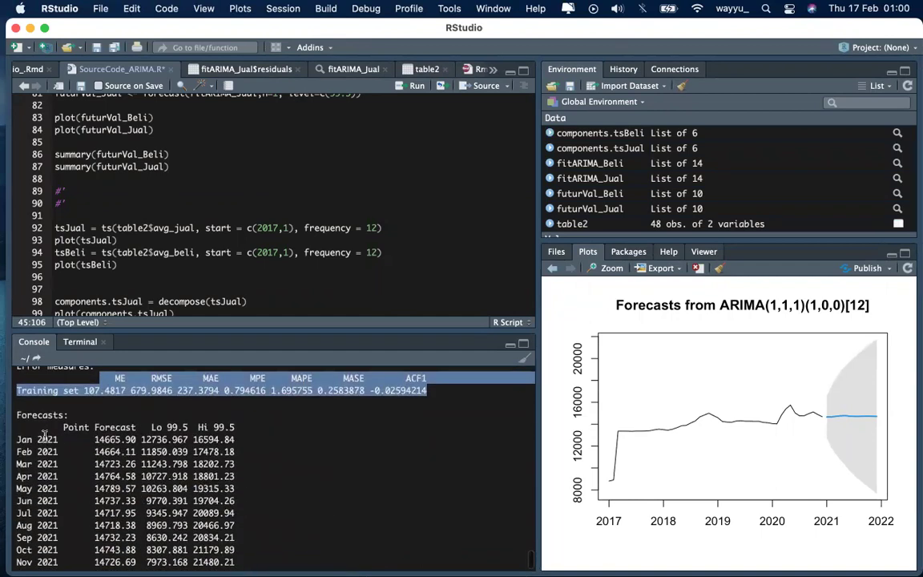
left_click_drag(44, 433, 248, 548)
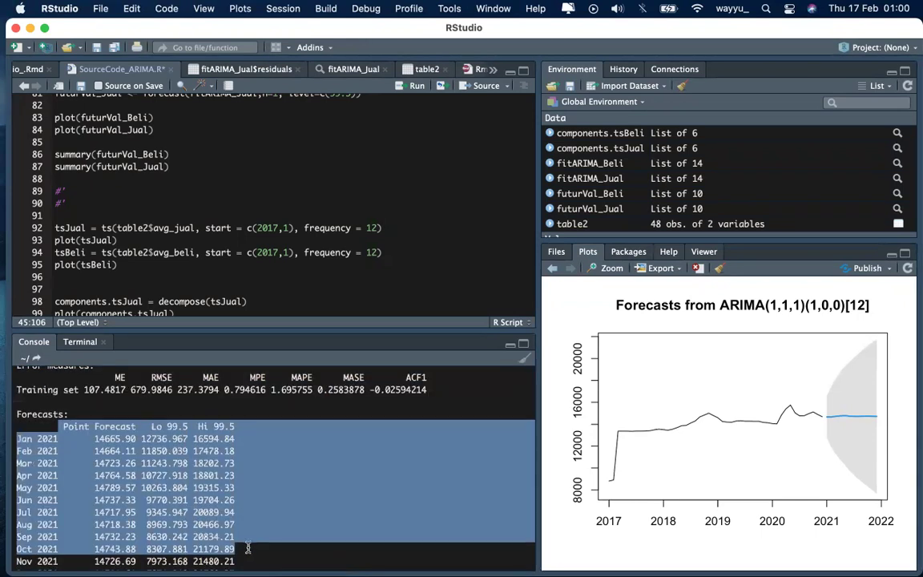
scroll(248, 548, "down", 1)
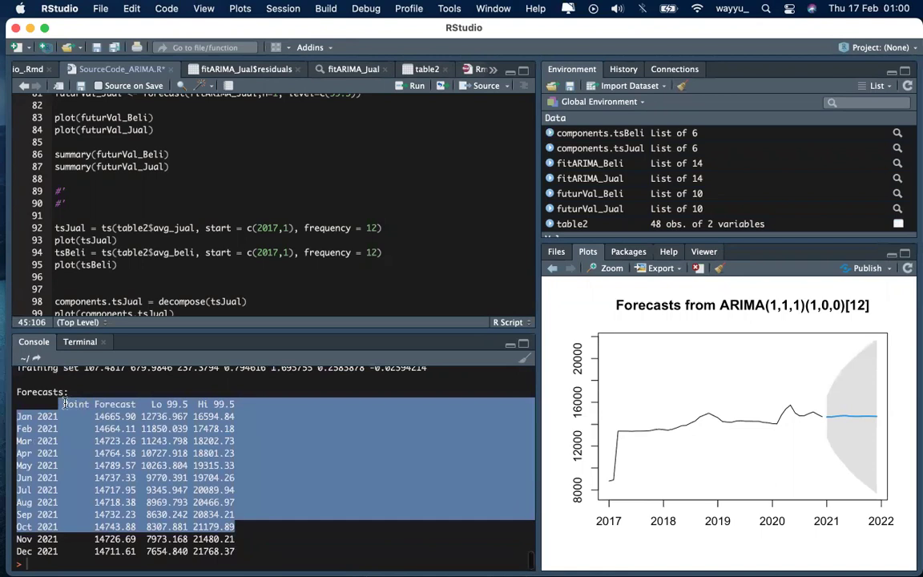
left_click(64, 404)
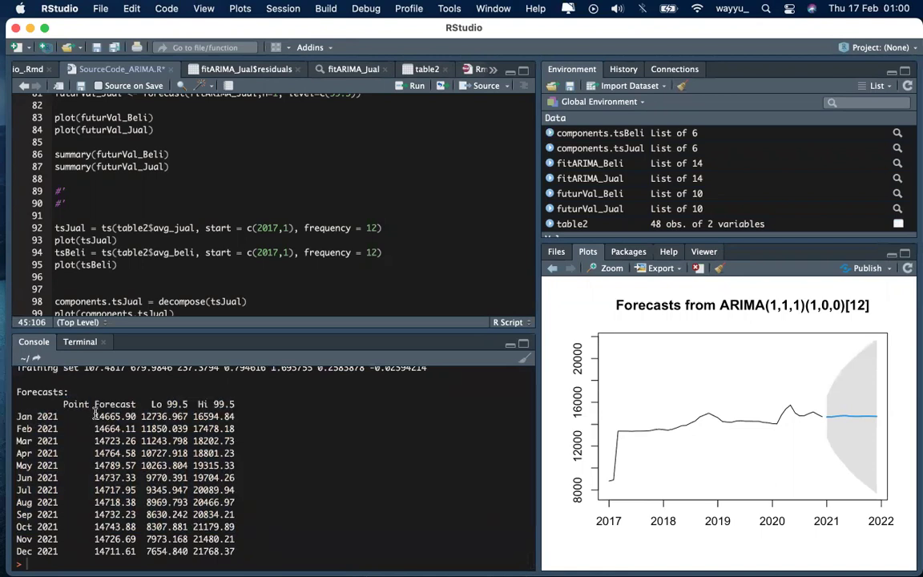
left_click_drag(164, 404, 167, 553)
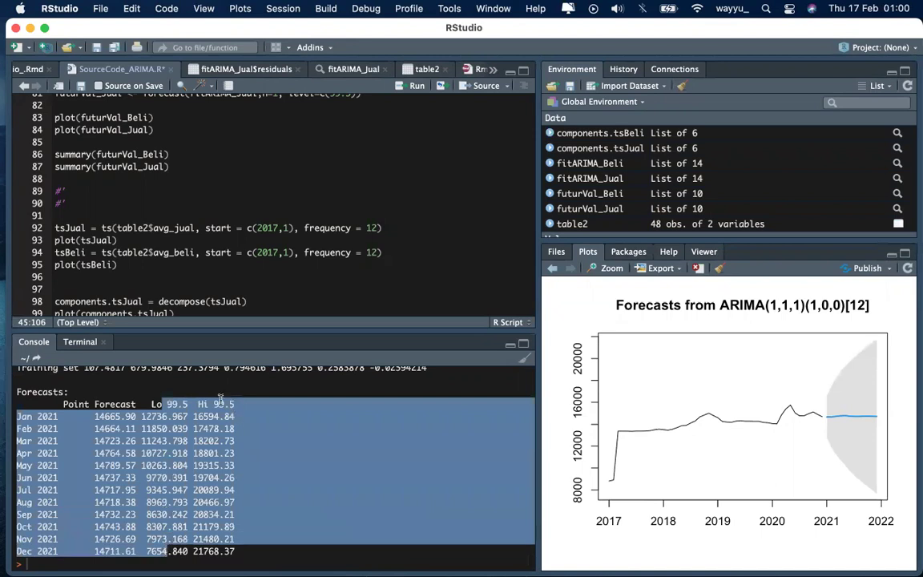
left_click_drag(220, 403, 223, 552)
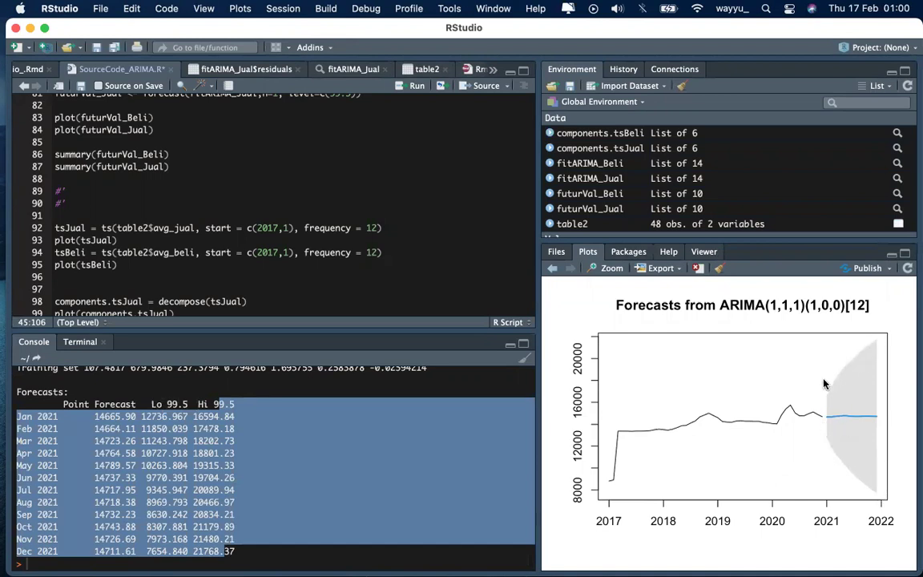
left_click(222, 466)
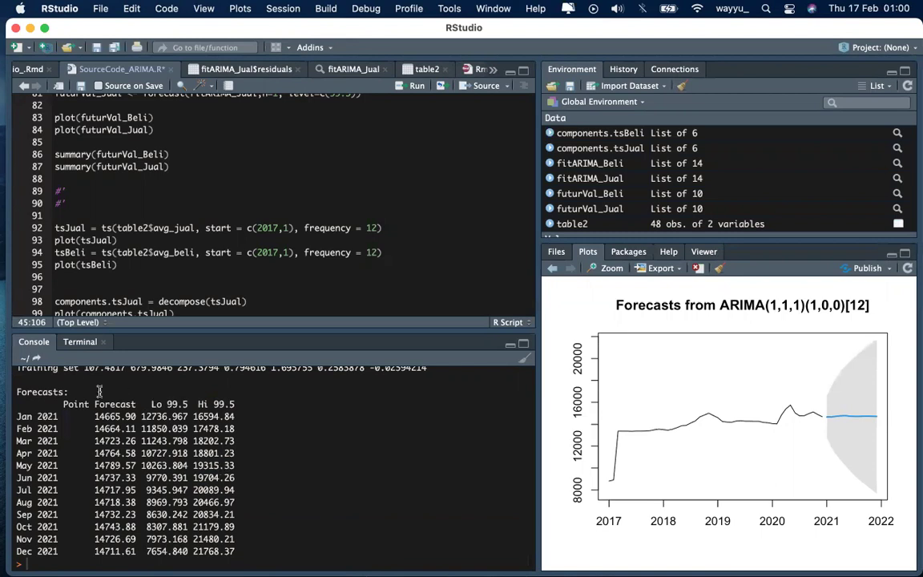
Step: Highlight the January 2021 point forecast and compare it with the jual values in D50 and D52 of table1 in Excel
left_click_drag(95, 416, 137, 415)
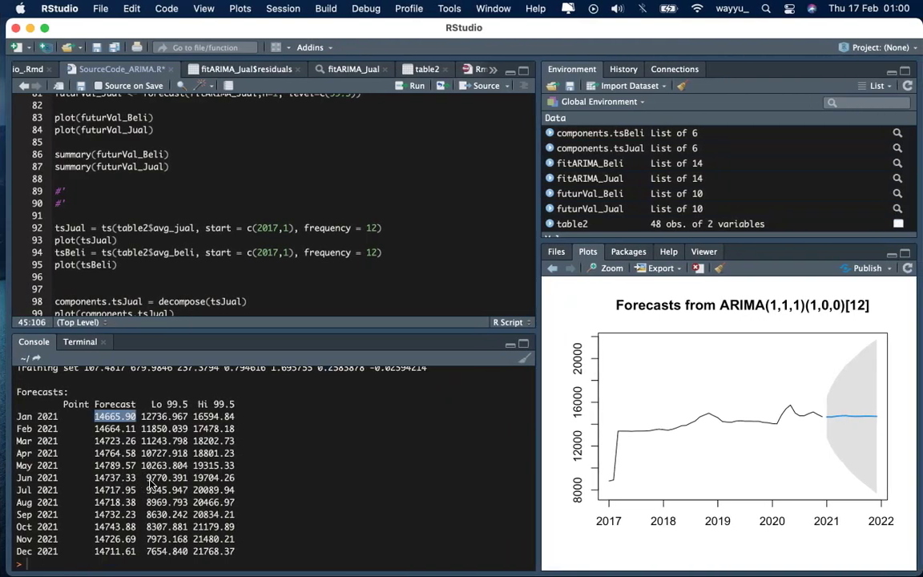
key("ctrl+Up")
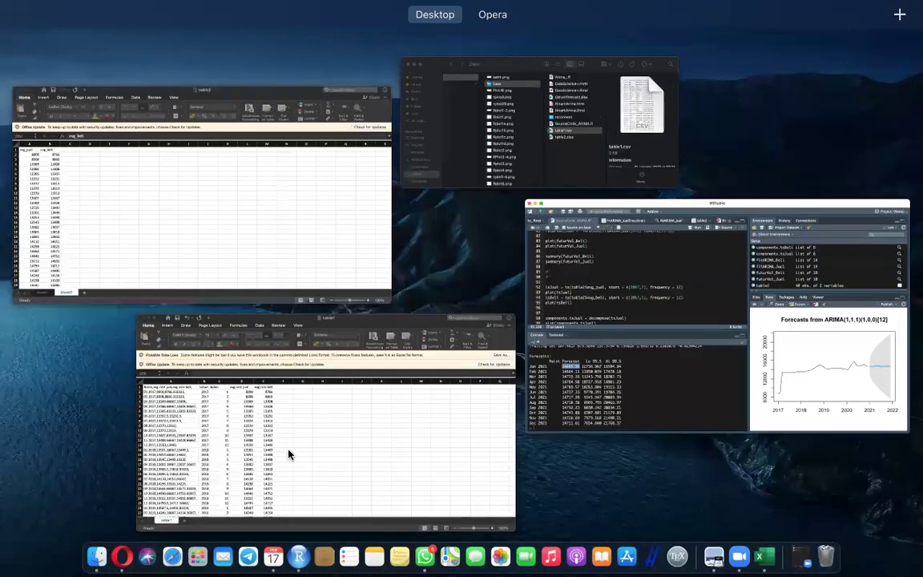
left_click(246, 483)
scroll(246, 477, "down", 10)
scroll(245, 476, "up", 5)
left_click(275, 340)
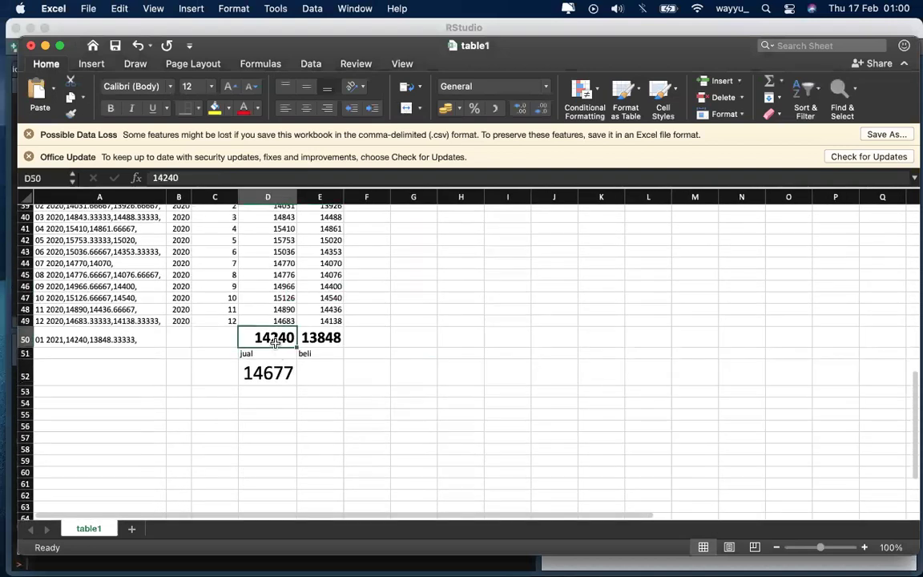
left_click(278, 373)
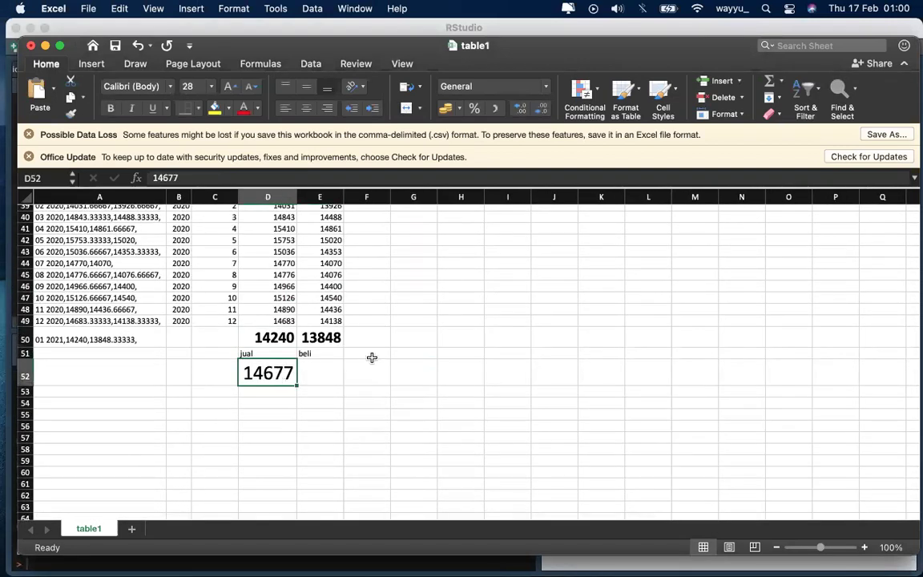
Step: Switch to the ARIMA article in Opera and read its summary(futurVal_Beli) section
key("ctrl+Right")
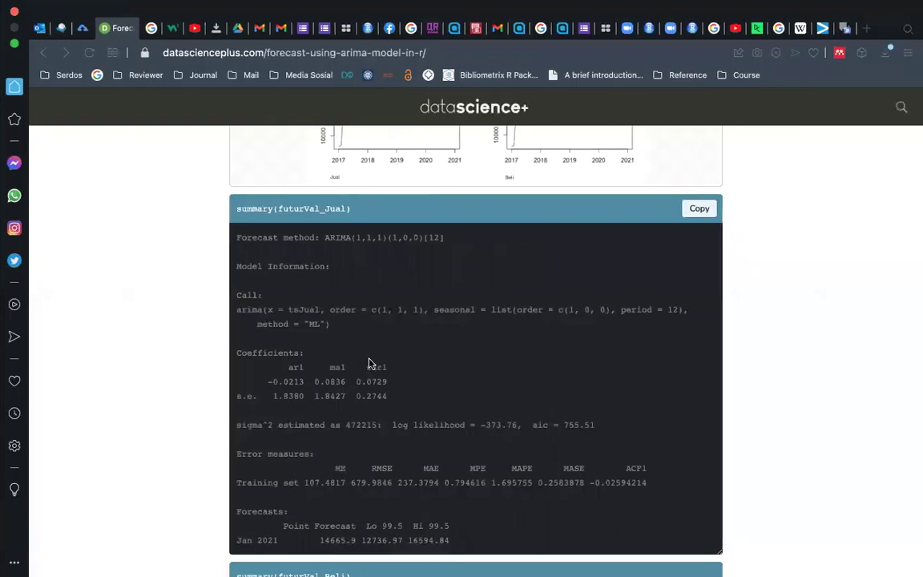
scroll(371, 363, "down", 4)
scroll(371, 364, "down", 5)
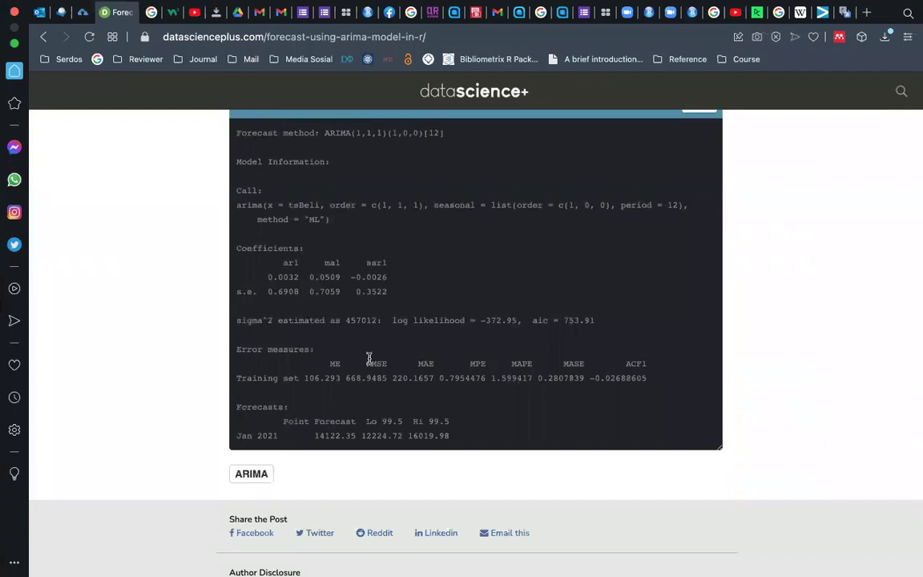
scroll(369, 357, "up", 2)
Step: Check the January 2021 jual rate in D50 of table1 in Excel and return to RStudio
key("ctrl+Left")
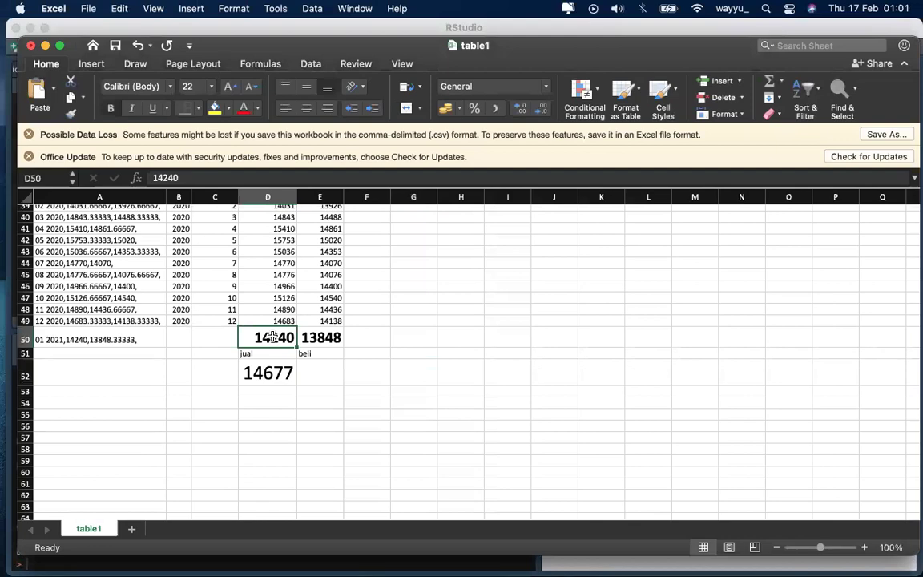
key("ctrl+Up")
left_click(578, 344)
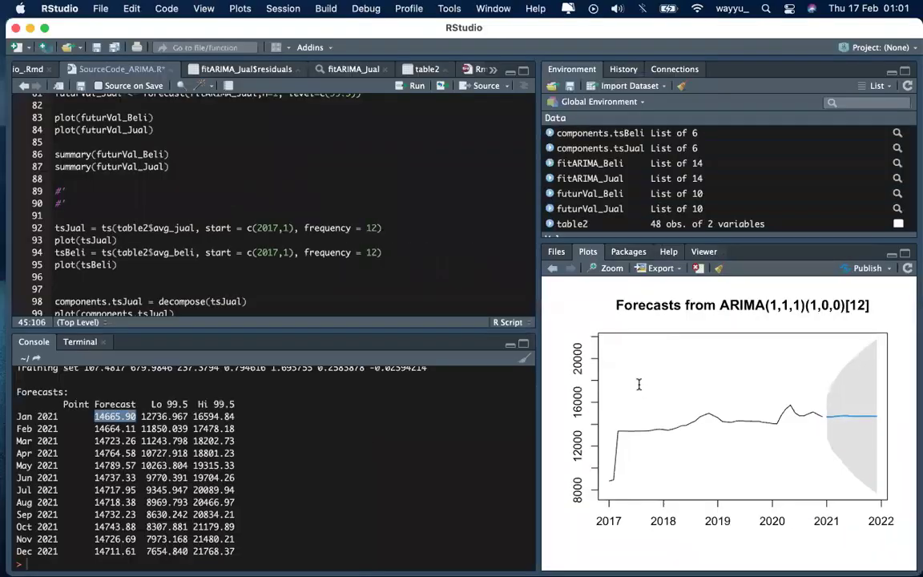
Step: Switch to the ARIMA article in Opera and highlight the forecast method line in its summary(futurVal_Beli) section
key("ctrl+Right")
scroll(419, 347, "down", 3)
scroll(417, 350, "up", 5)
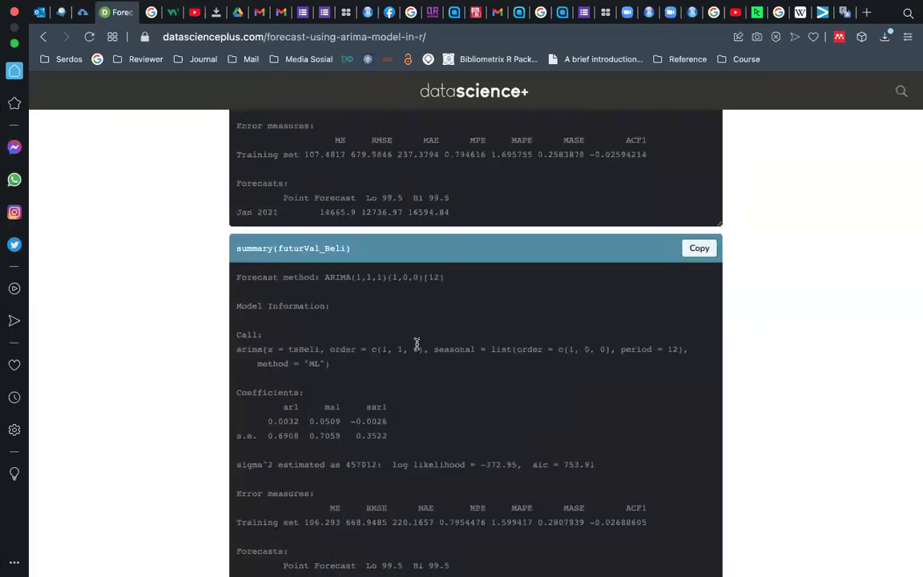
scroll(384, 329, "up", 1)
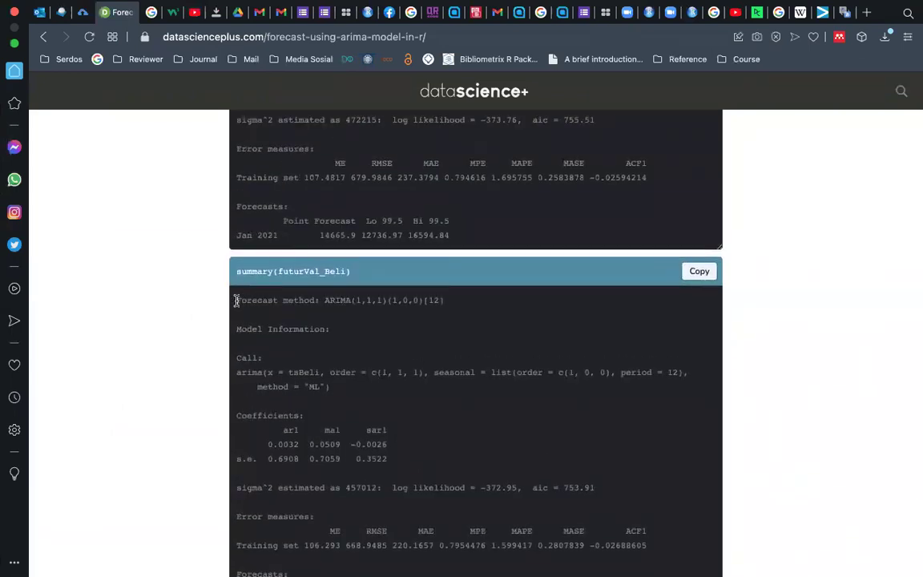
left_click_drag(237, 301, 418, 309)
Step: Switch back to RStudio and highlight the ARIMA(1,1,1)(1,0,0)[12] forecast method in the futurVal_Jual summary
key("ctrl+Left")
scroll(300, 430, "up", 10)
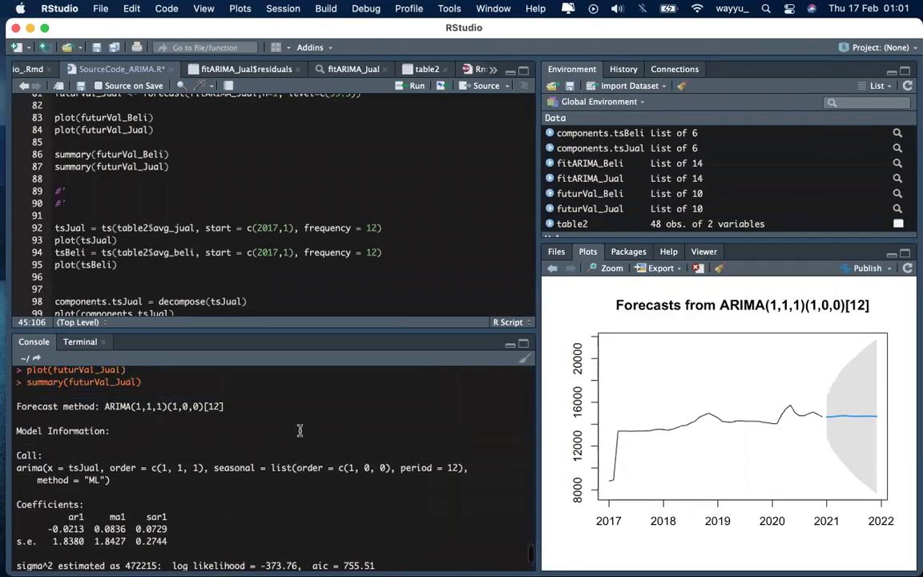
scroll(300, 430, "up", 1)
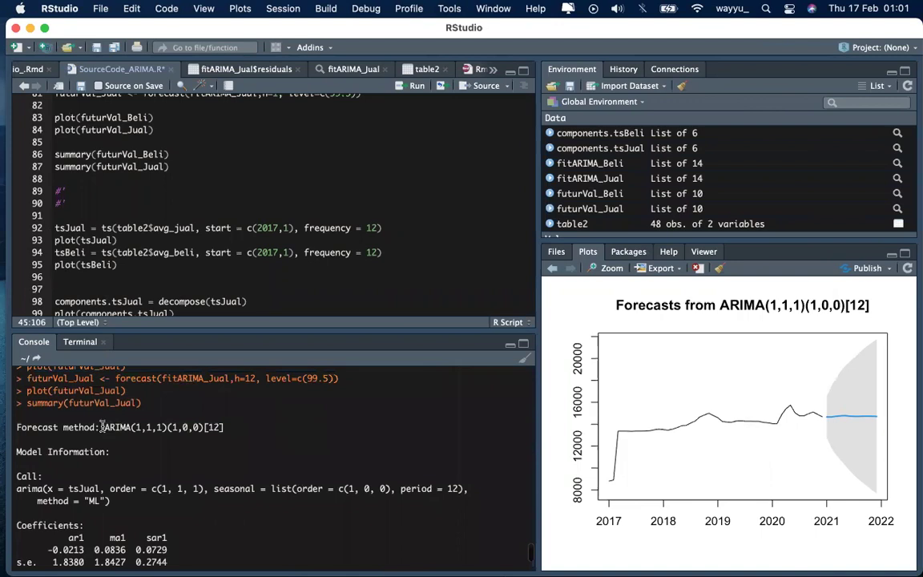
left_click_drag(101, 428, 230, 427)
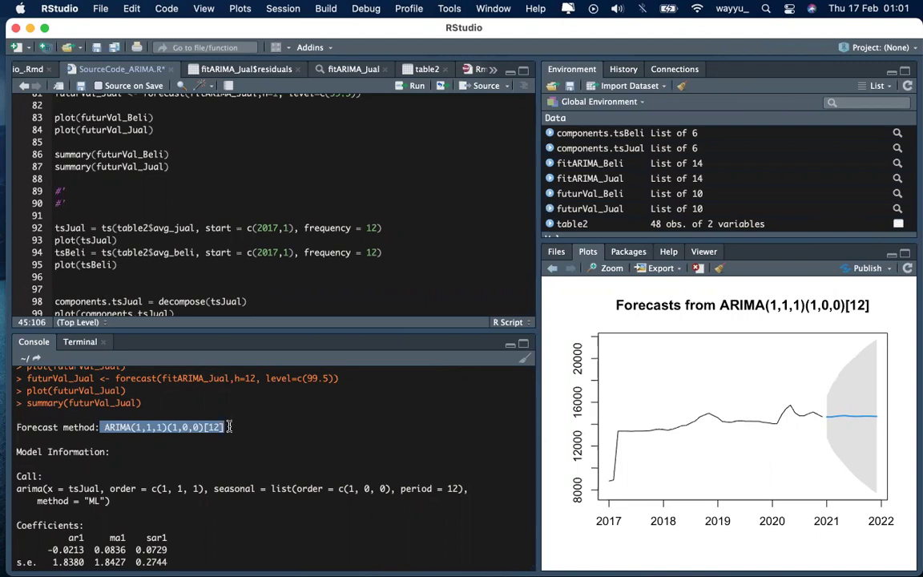
Step: Highlight the January to December 2021 rows of the forecast table in the futurVal_Jual summary
scroll(229, 426, "down", 5)
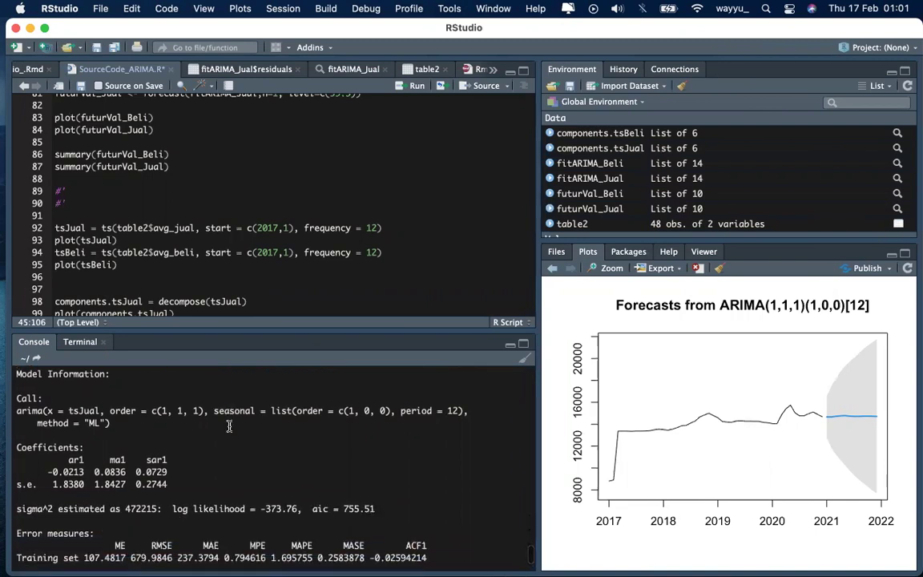
scroll(230, 427, "down", 6)
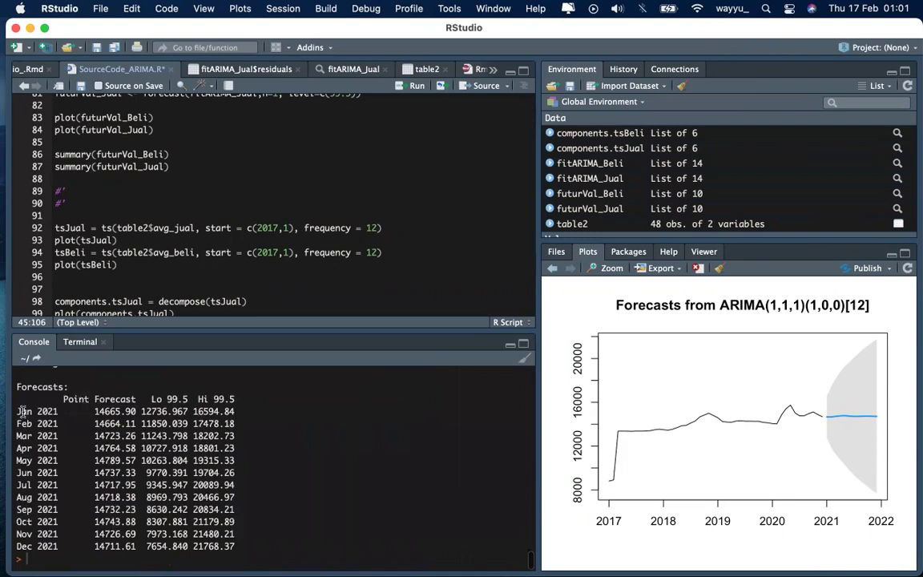
left_click_drag(17, 411, 249, 550)
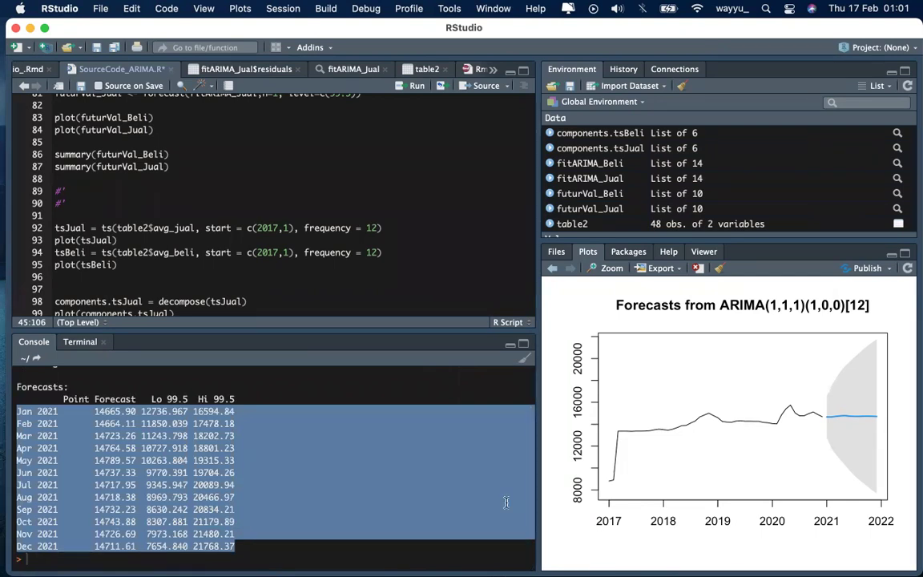
Step: Switch to the ARIMA article in Opera and compare its futurVal_Beli and futurVal_Jual summary sections
key("ctrl+Right")
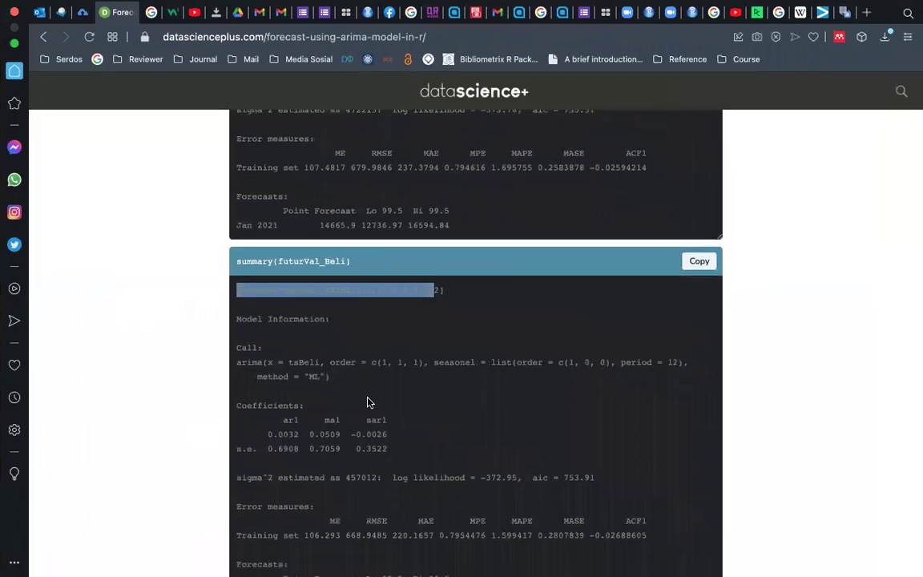
scroll(369, 403, "down", 5)
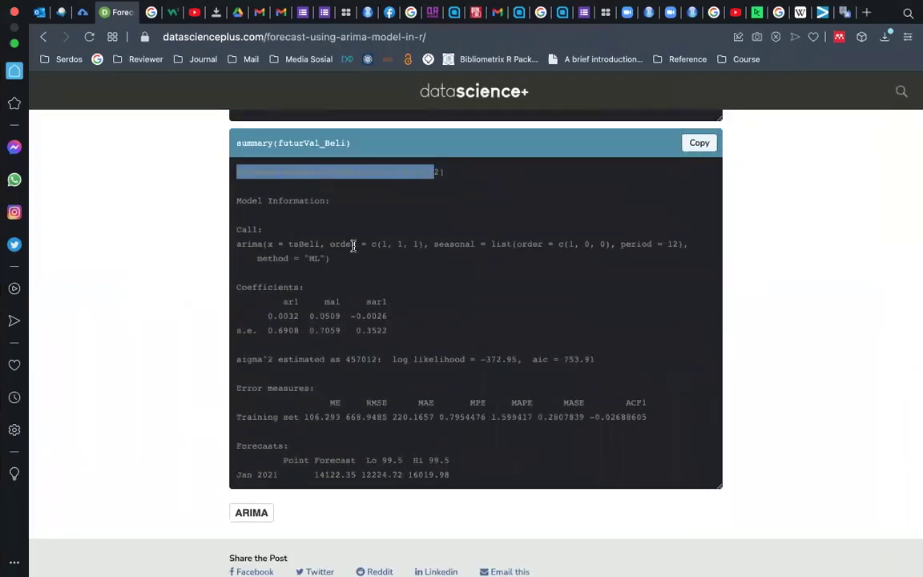
scroll(352, 246, "up", 2)
scroll(352, 246, "down", 4)
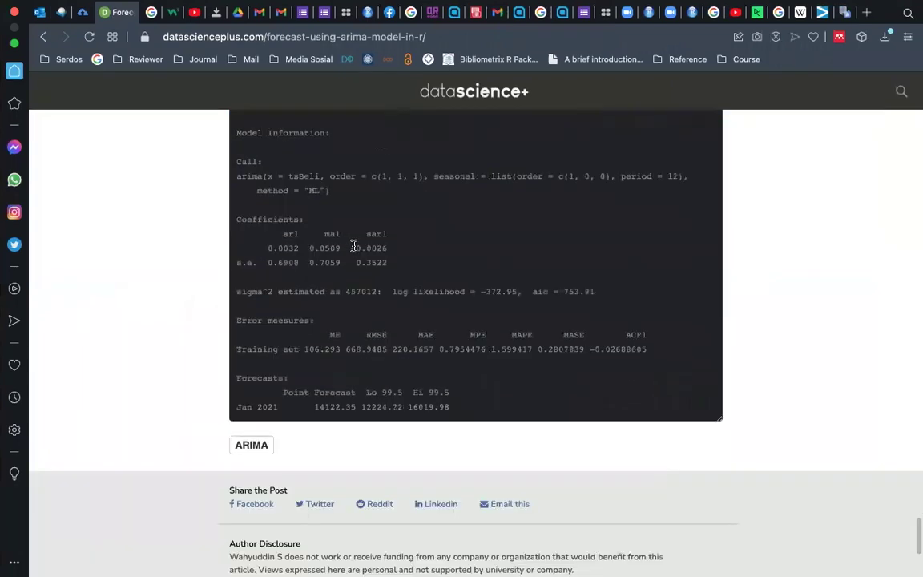
scroll(353, 246, "up", 10)
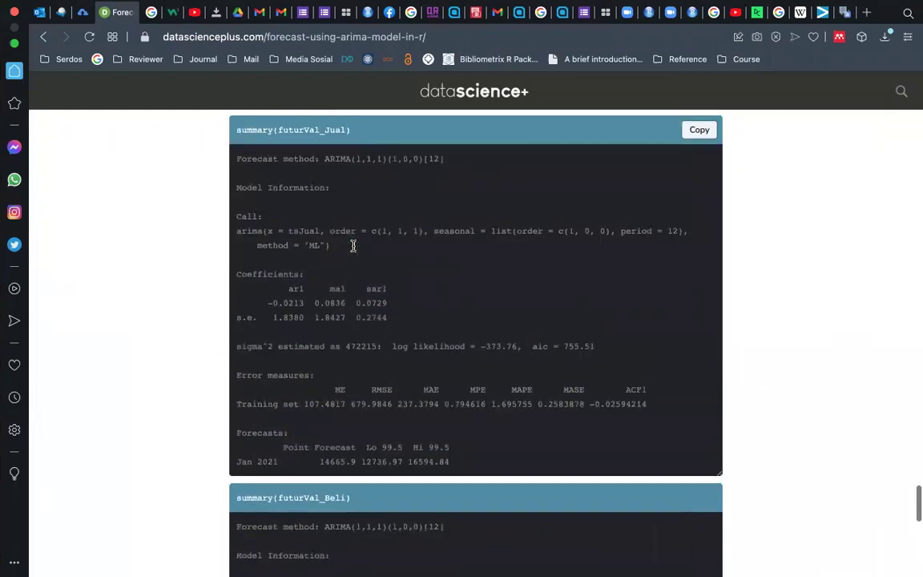
scroll(352, 246, "up", 1)
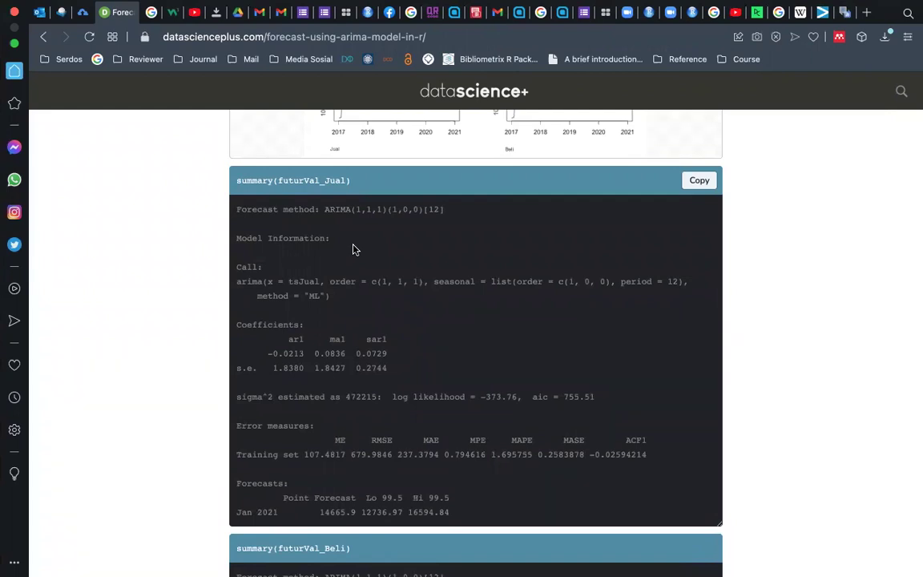
Step: Return to RStudio and view the ARIMA(1,1,1)(1,0,0)[12] forecast plot enlarged, closing the enlarged view when done
key("ctrl+Left")
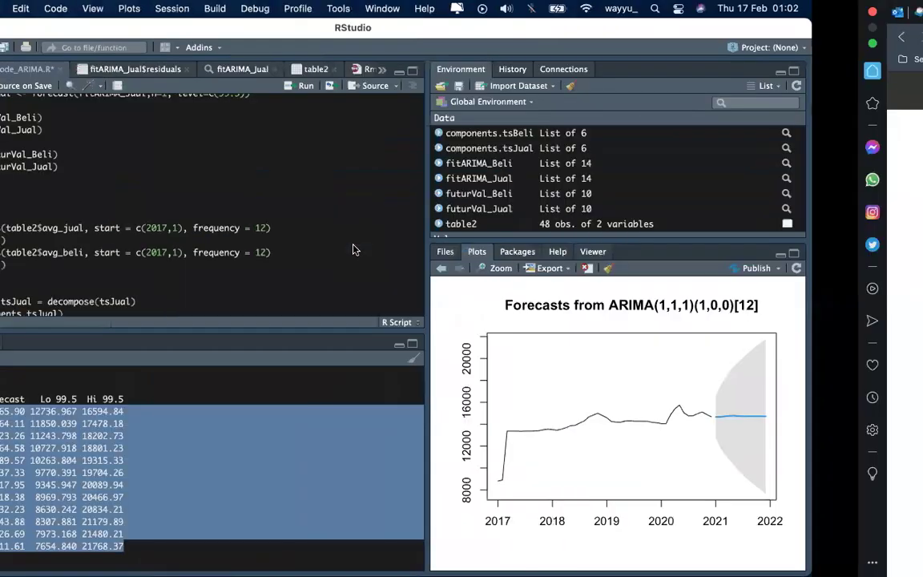
key("XF86AudioRaiseVolume")
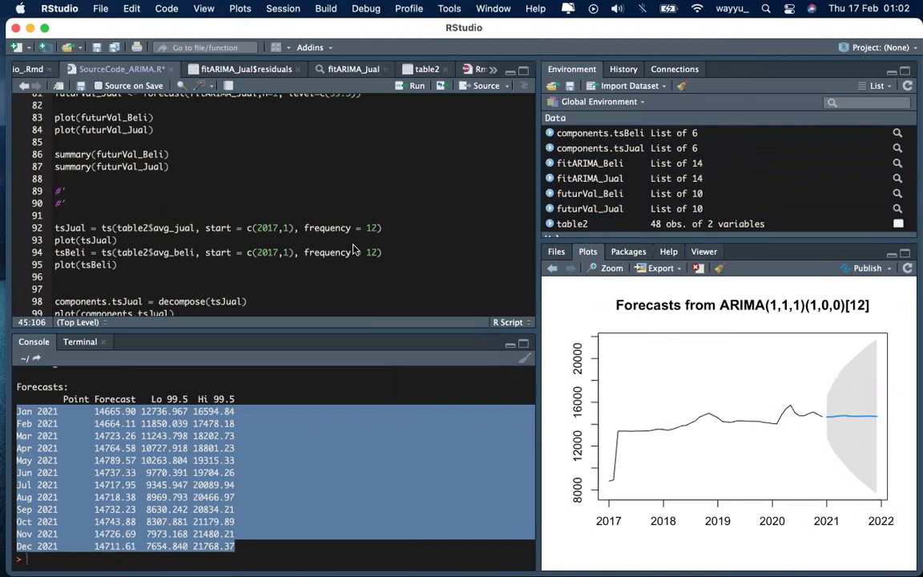
left_click(610, 268)
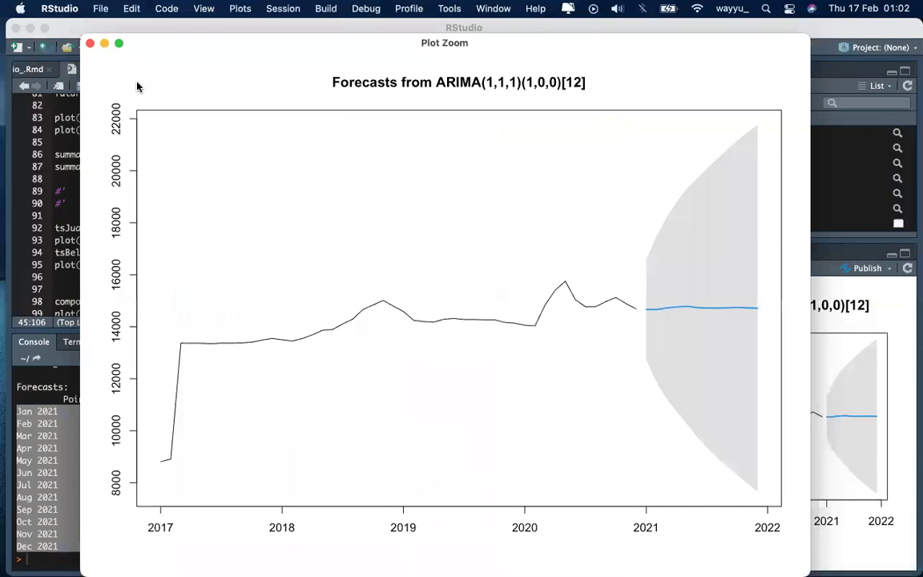
left_click(91, 45)
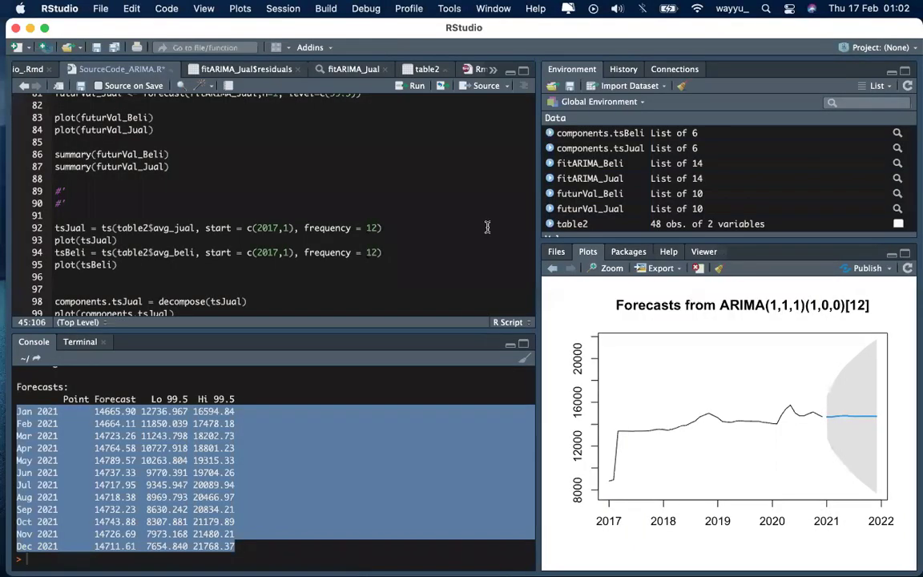
Step: Go back to the earlier ARIMA(0,1,0)(0,0,1)[12] forecast plot and view it enlarged, closing the enlarged view when done
left_click(553, 269)
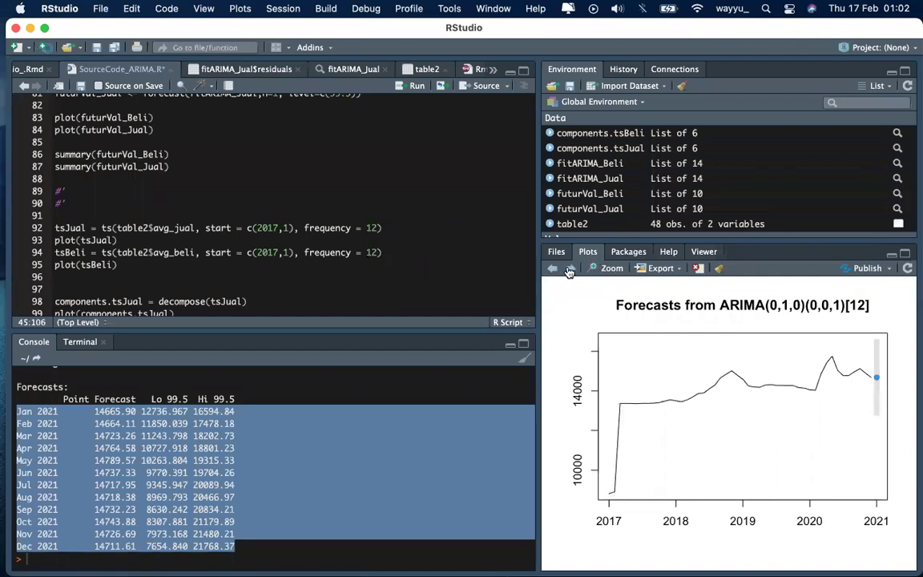
left_click(607, 269)
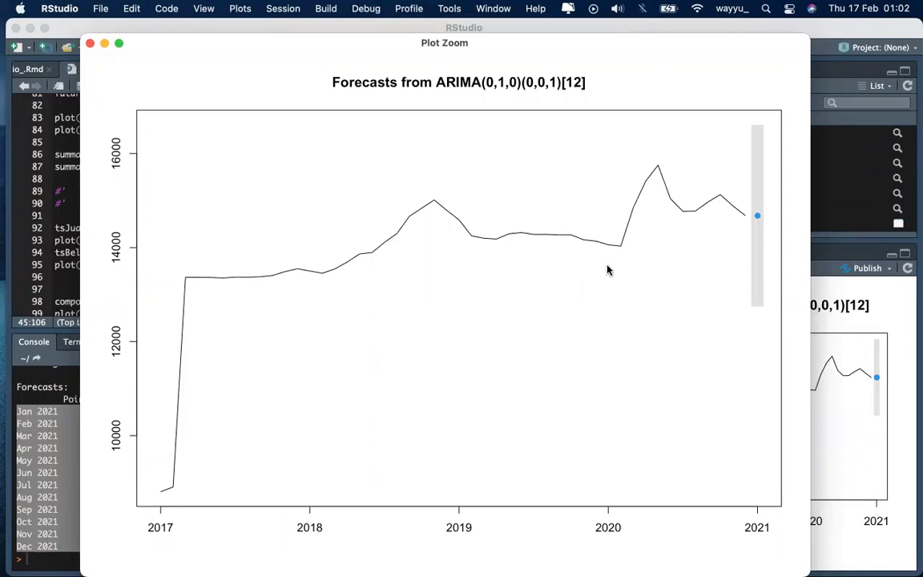
left_click(90, 45)
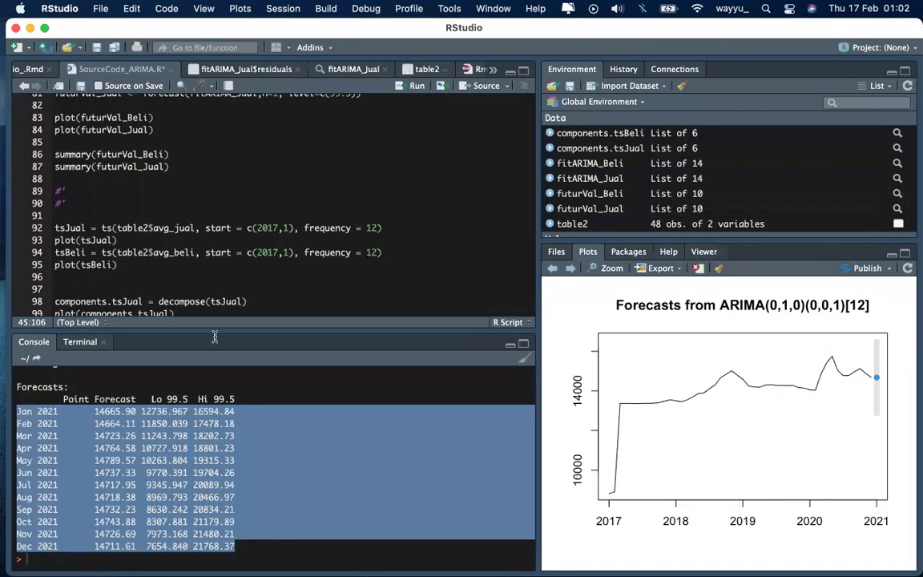
Step: Review the error measures in the futurVal_Jual summary and bring the ARIMA(1,1,1)(1,0,0)[12] forecast plot back up
left_click(253, 421)
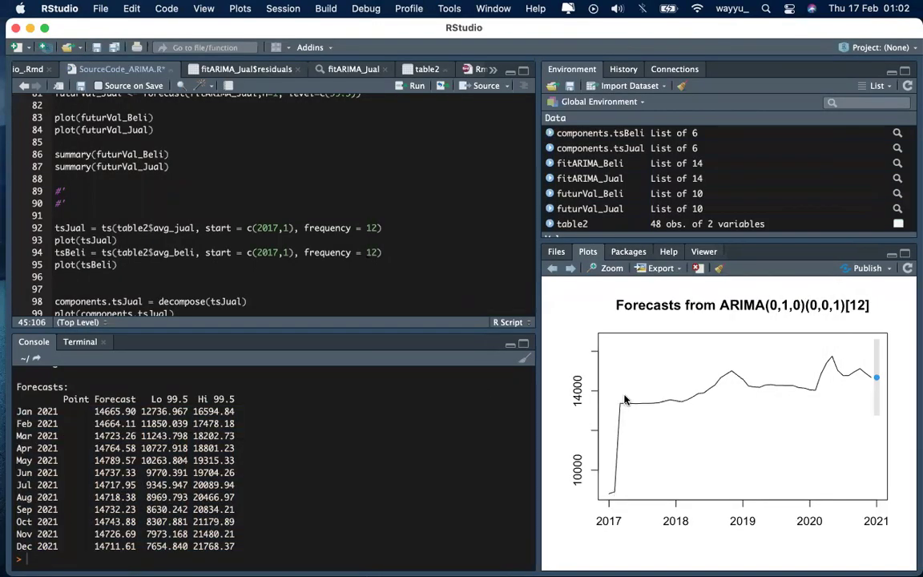
scroll(204, 493, "up", 5)
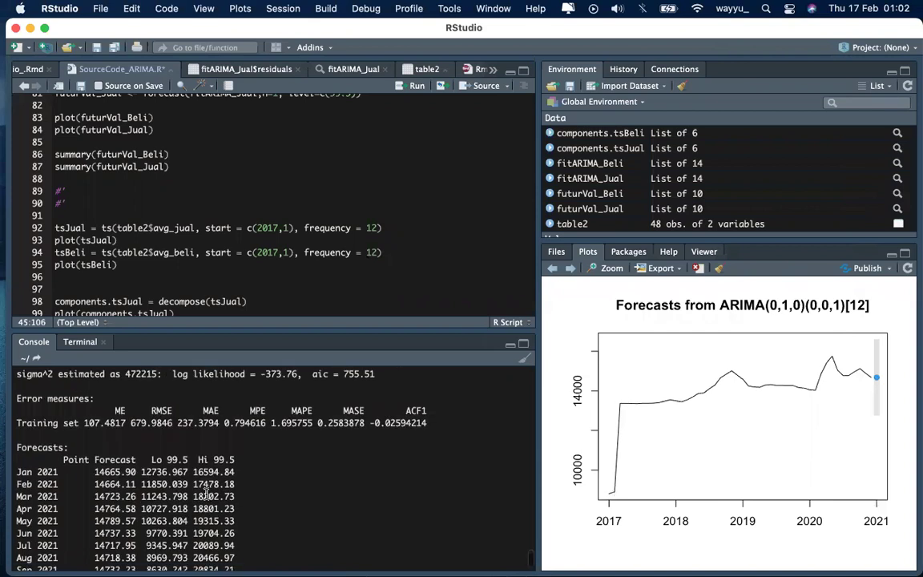
scroll(205, 493, "up", 1)
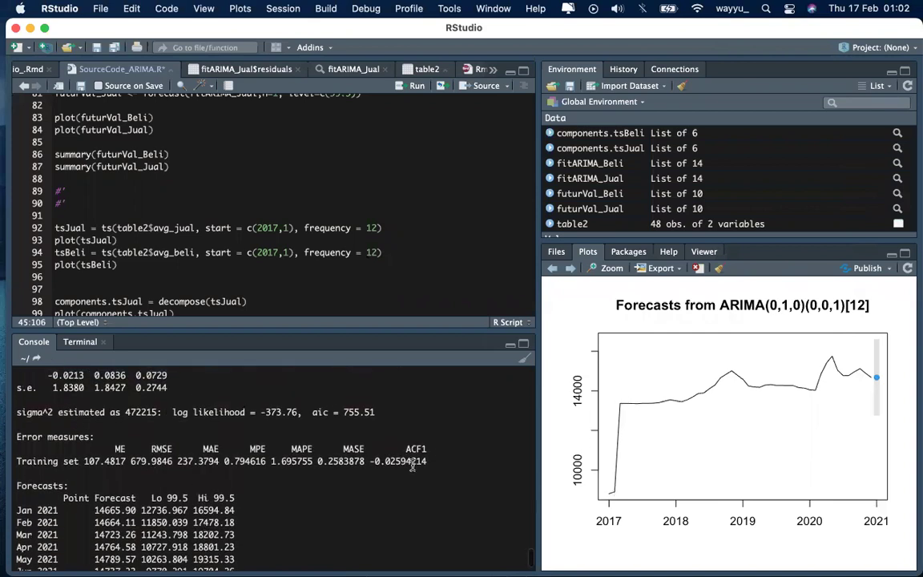
left_click(572, 270)
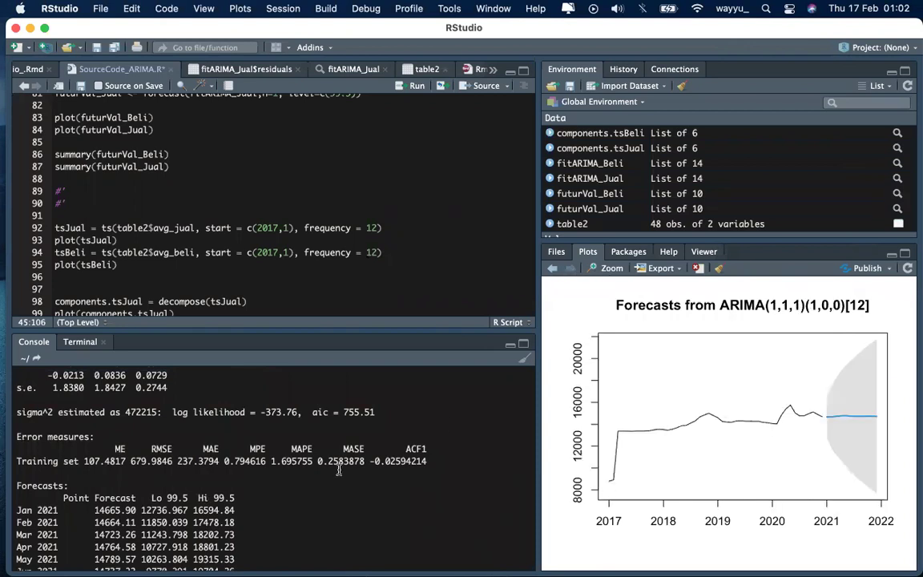
Step: Find the earlier predict(fitARIMA_Jual,n.ahead = 12) command in the console output and copy it to the current prompt
scroll(339, 471, "up", 5)
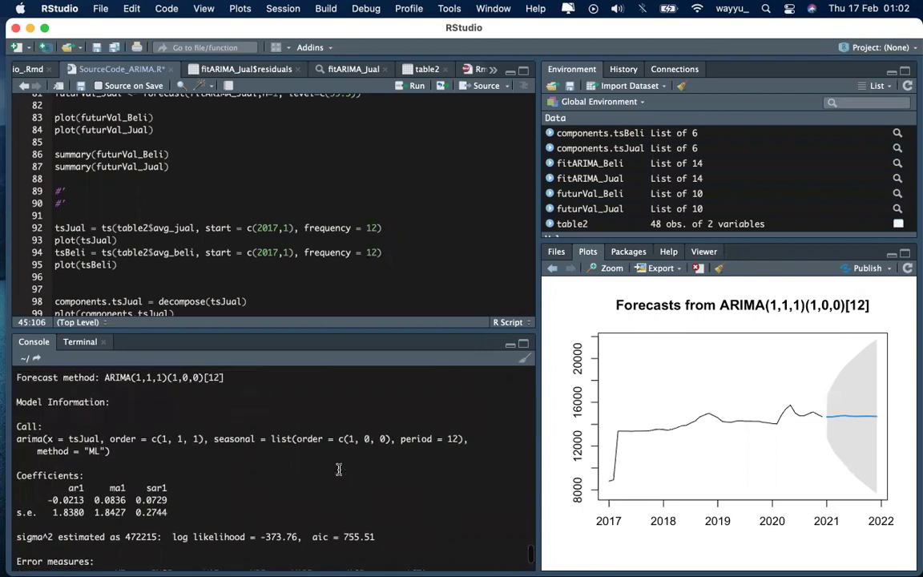
scroll(338, 470, "down", 1)
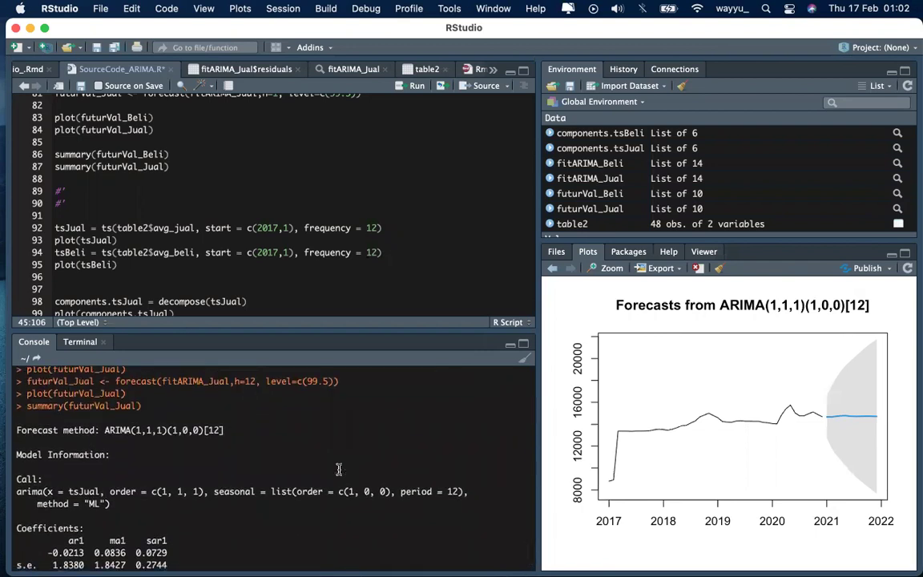
scroll(338, 470, "up", 4)
scroll(338, 470, "up", 3)
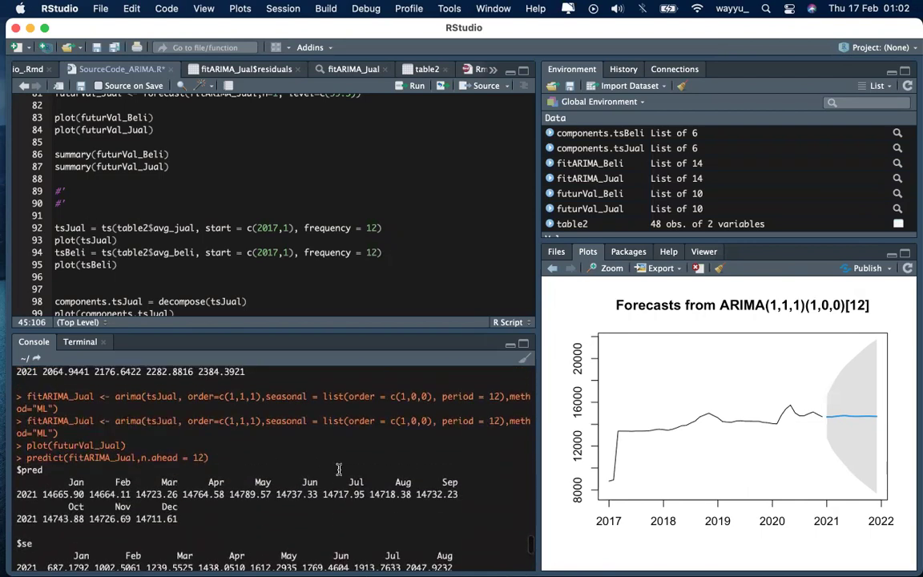
left_click_drag(208, 458, 27, 458)
key("super+c")
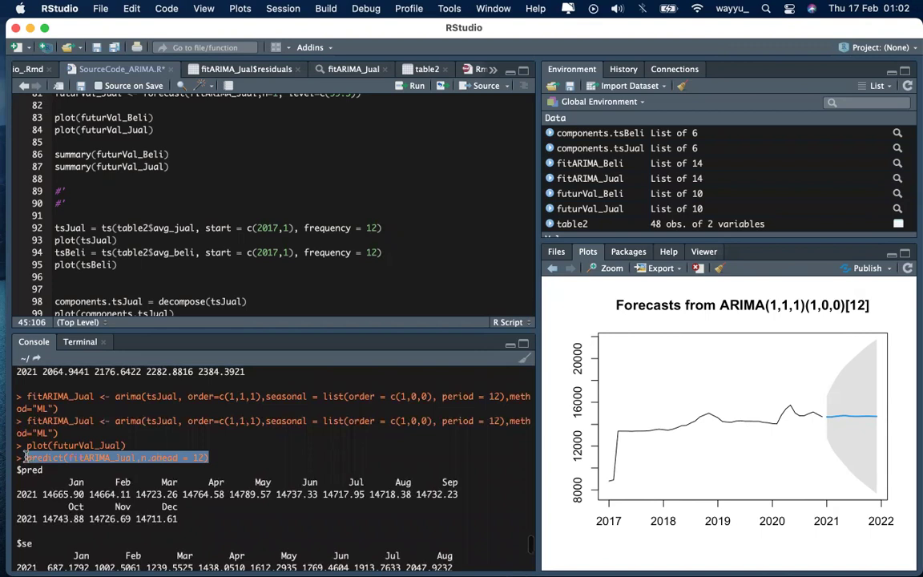
scroll(364, 459, "down", 5)
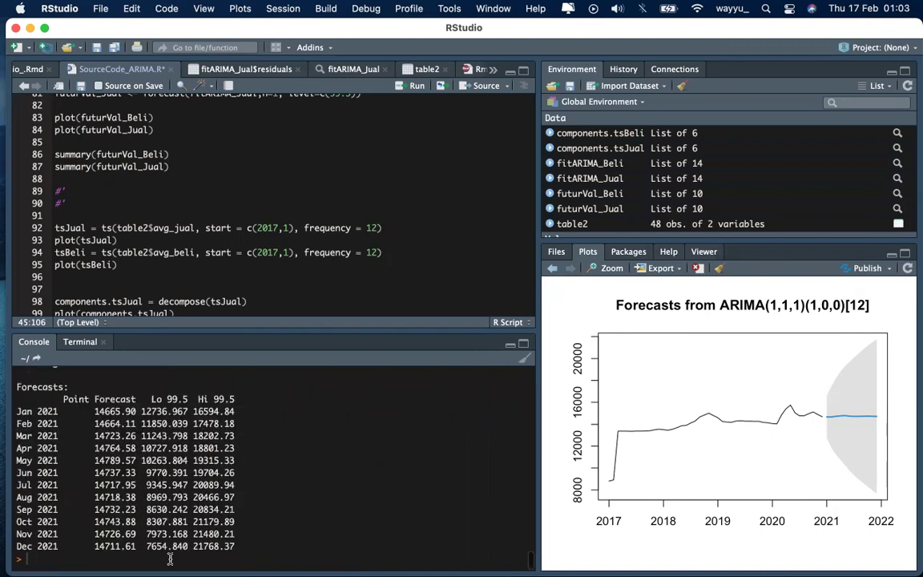
key("super+v")
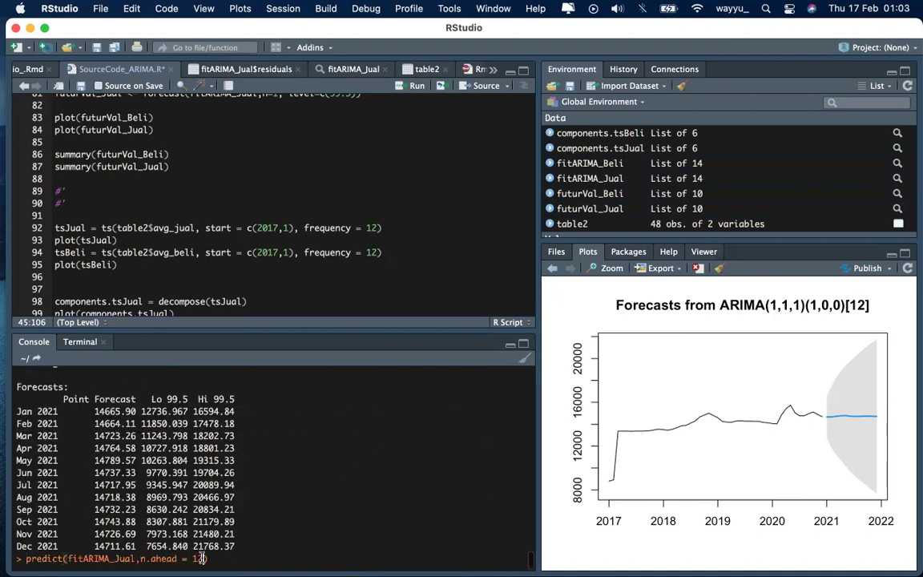
Step: Set n.ahead to 2 in the predict command, run it, and highlight the predicted January and February values
double_click(199, 559)
key("BackSpace")
type("2")
key("Return")
left_click_drag(70, 472, 152, 484)
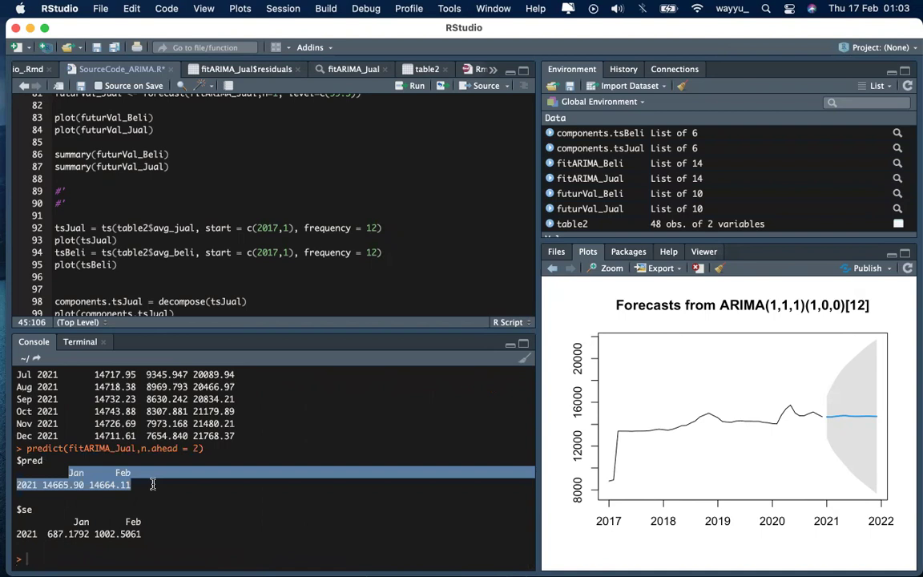
left_click(183, 449)
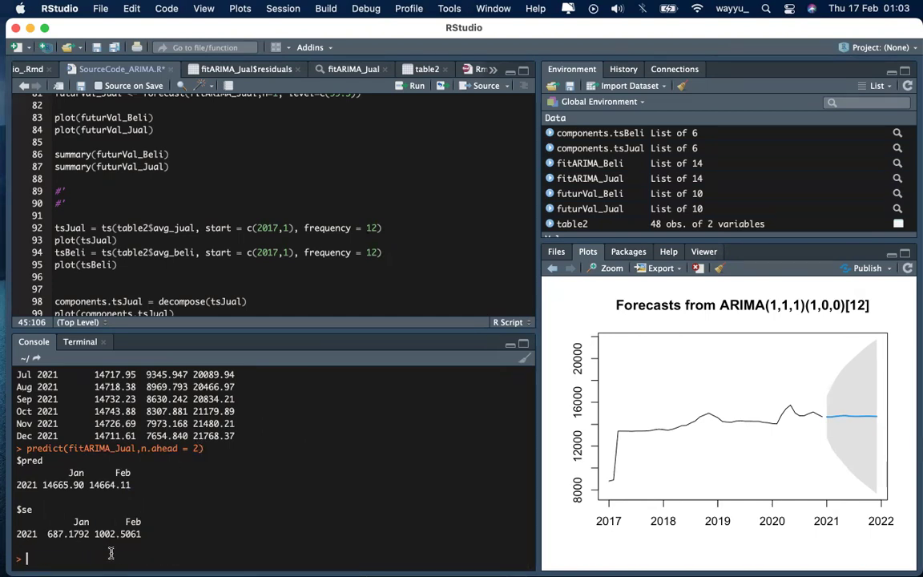
Step: Rerun the fitARIMA_Jual prediction with n.ahead = 1 and highlight the predicted January 2021 rate
key("Up")
key("Left")
key("BackSpace")
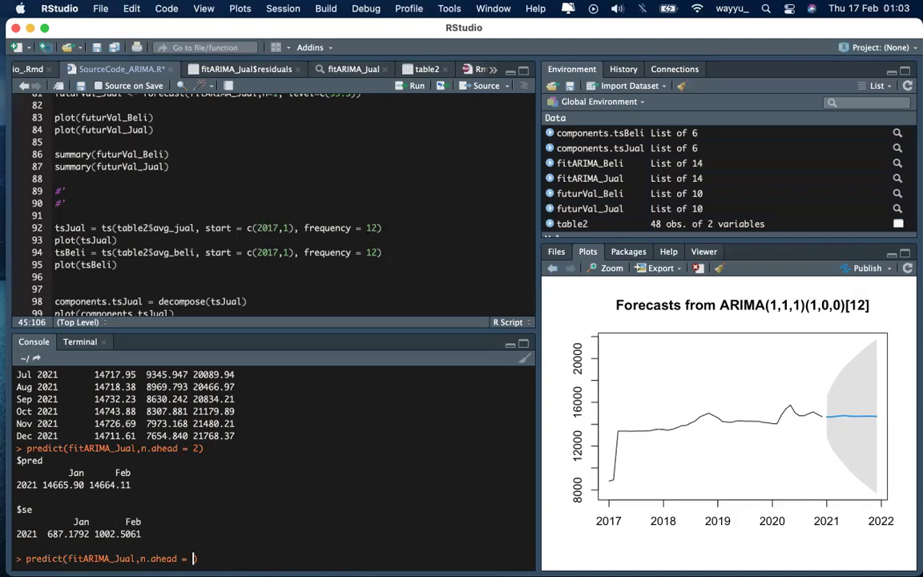
type("1")
key("Return")
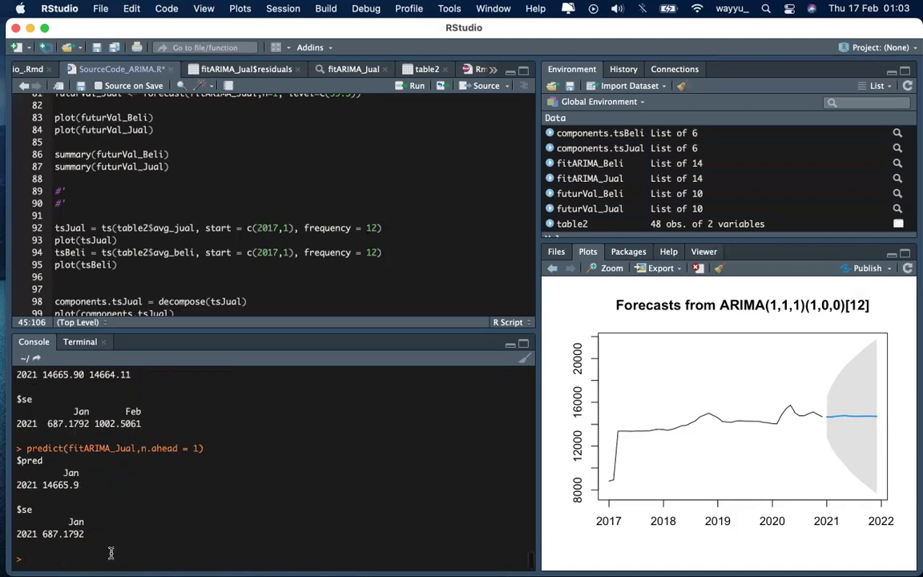
left_click_drag(44, 487, 85, 478)
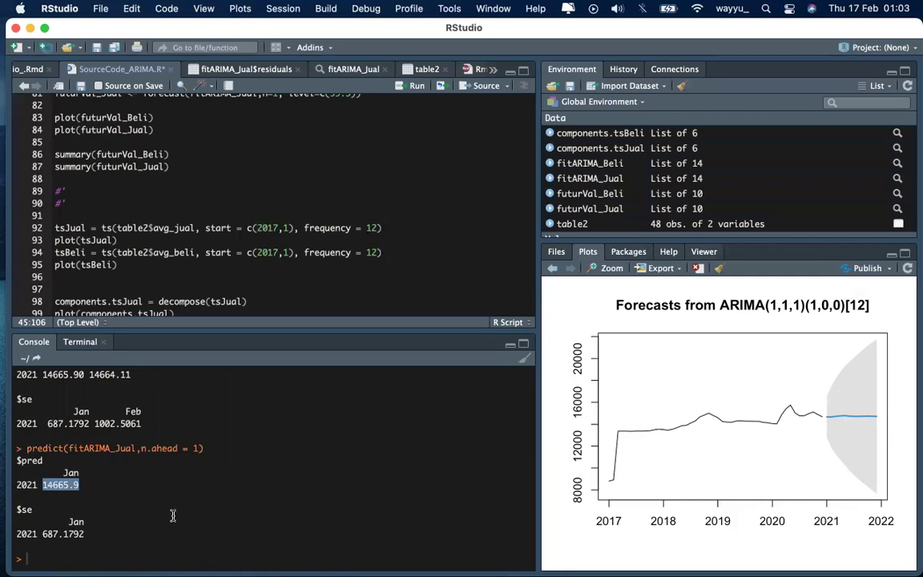
left_click(72, 552)
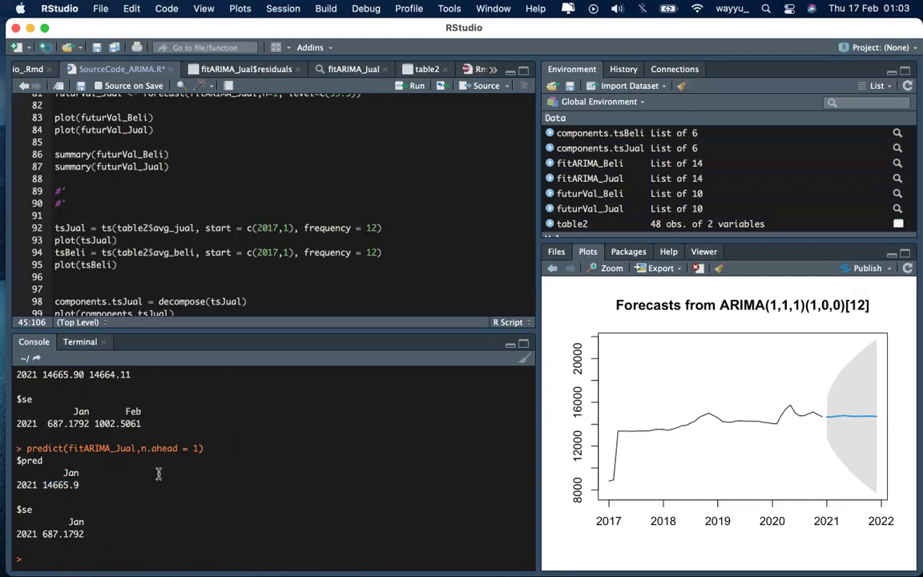
Step: Check the one-month predict outputs in the Opera ARIMA article against the RStudio console result
key("super+Tab")
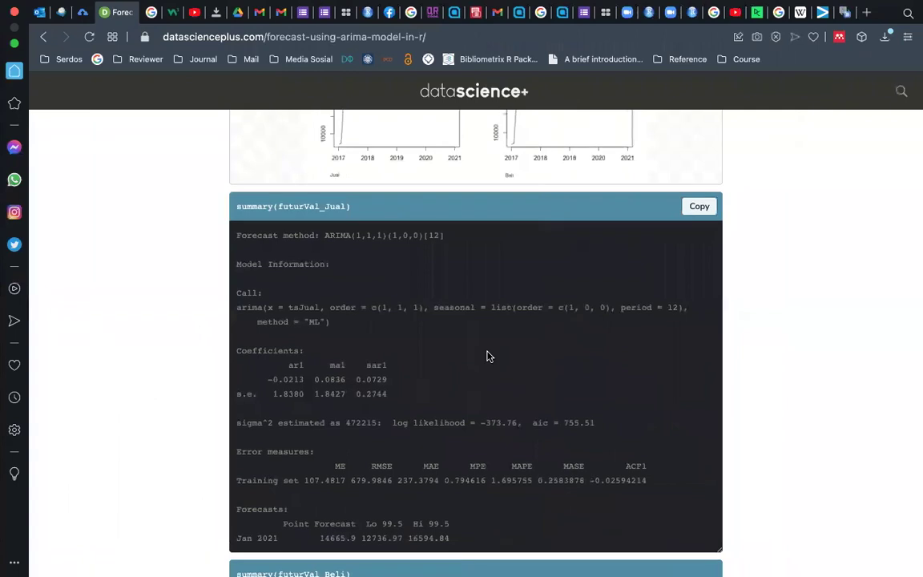
scroll(490, 354, "up", 4)
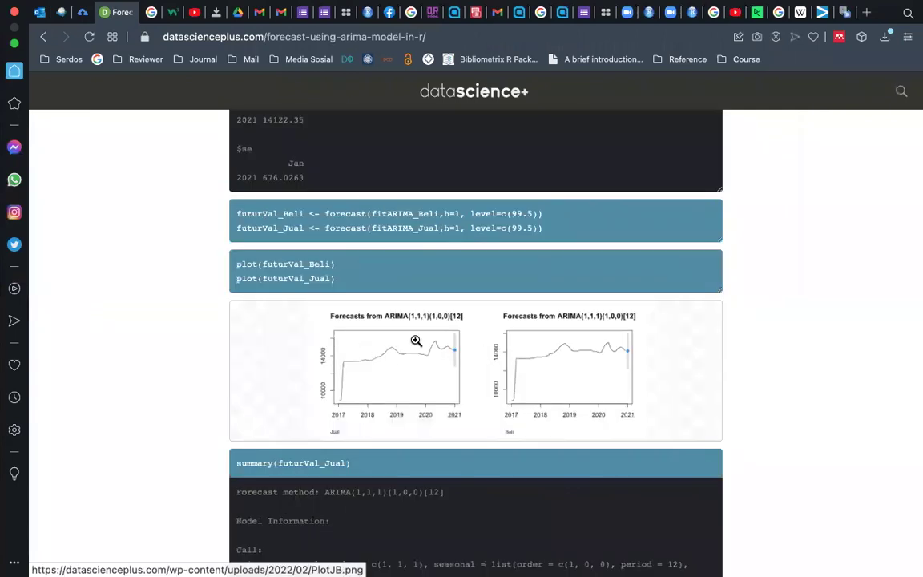
scroll(297, 251, "up", 5)
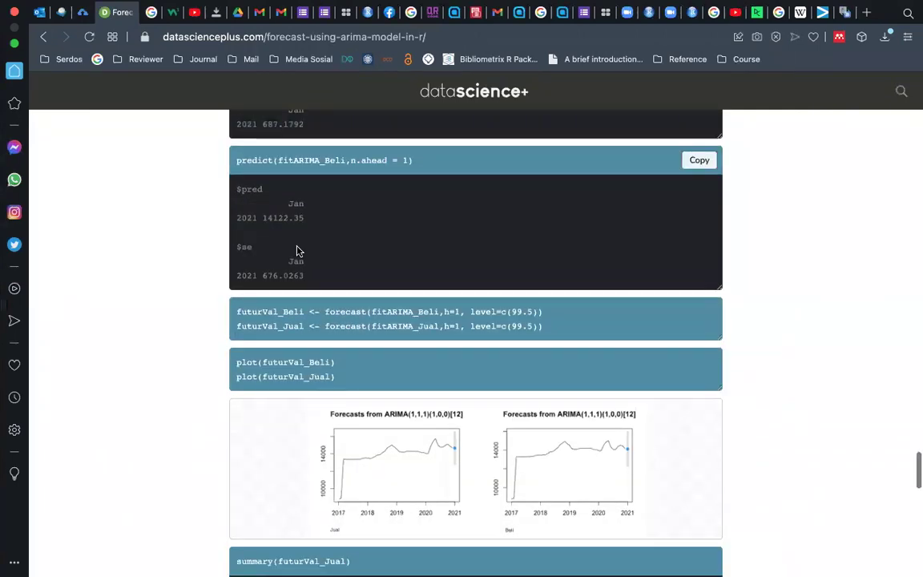
key("super+Tab")
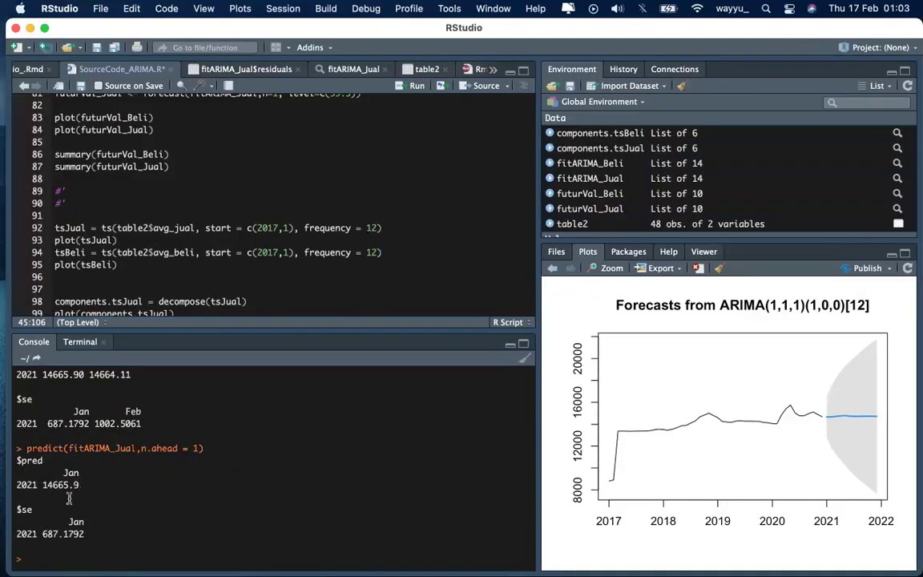
Step: Copy the article's futurVal_Jual forecast line with h=1 and level=c(99.5) from Opera and run it in the RStudio console
key("super+Tab")
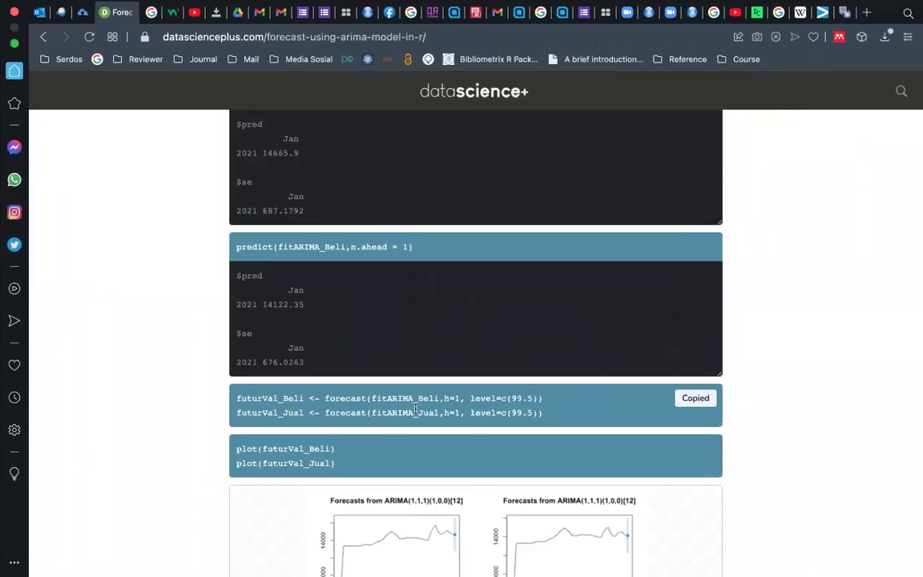
left_click_drag(548, 419, 230, 420)
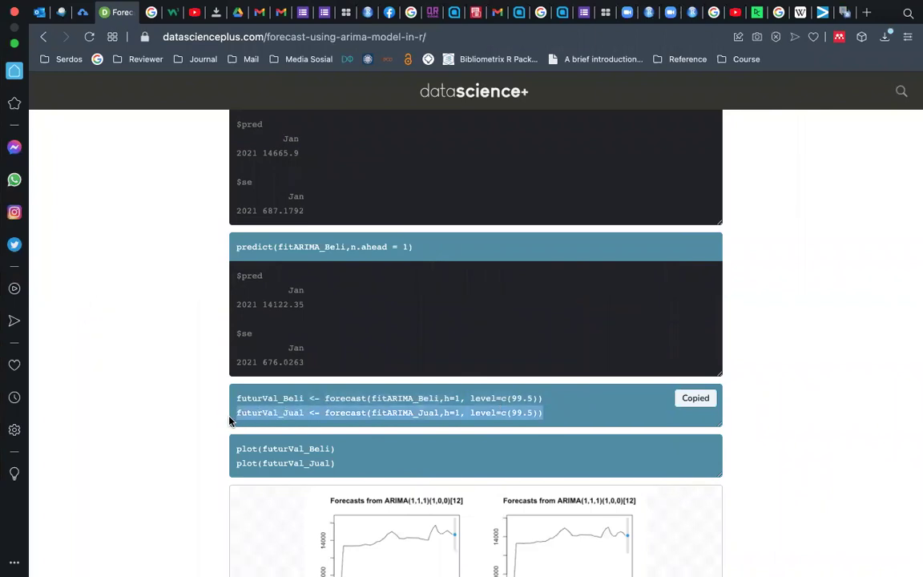
key("super+c")
key("super+Tab")
key("super+v")
key("Return")
Step: Copy plot(futurVal_Jual) from the Opera article and run it in the RStudio console
key("super+Tab")
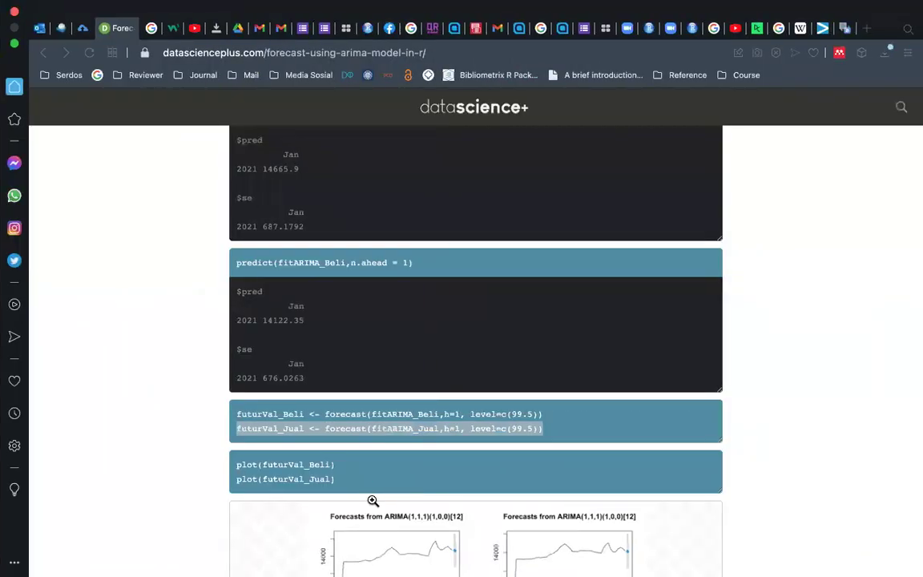
left_click_drag(343, 470, 225, 461)
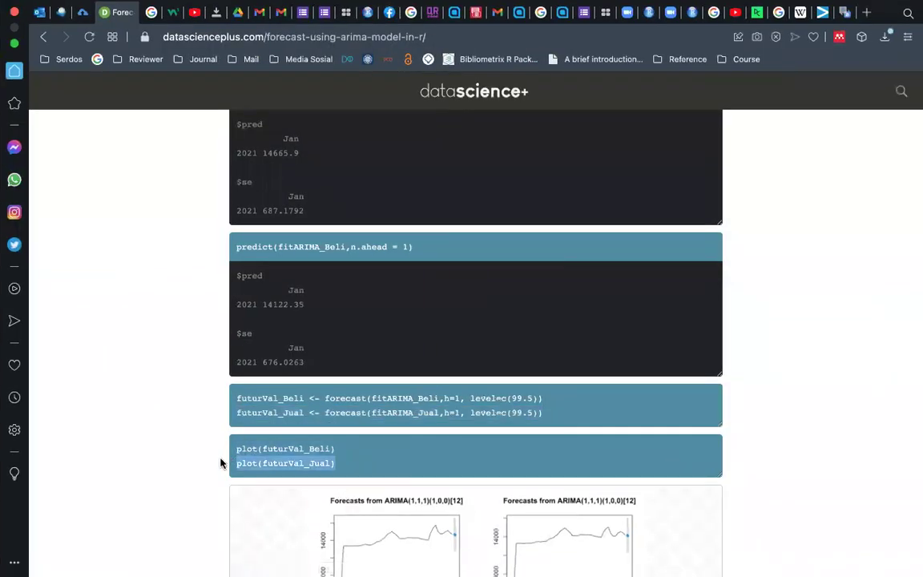
key("super+c")
key("super+Tab")
key("super+v")
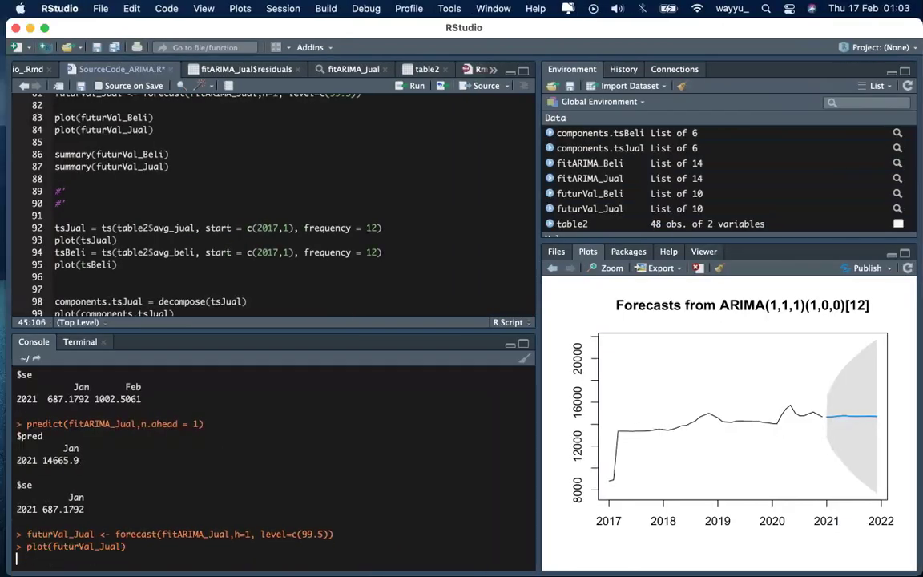
key("Return")
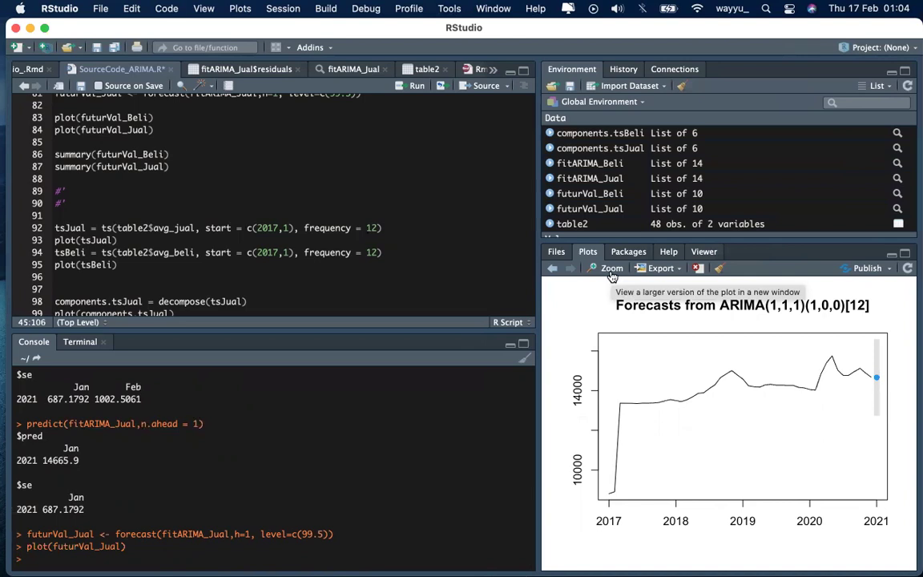
Step: Run summary(futurVal_Jual) in the console for the one-month forecast
scroll(199, 482, "up", 3)
scroll(199, 482, "down", 3)
type("sum")
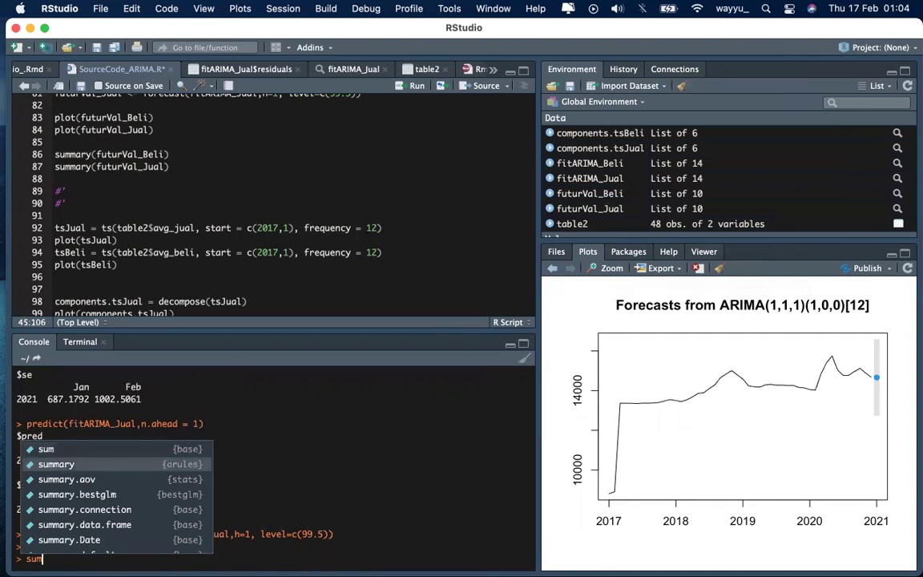
key("Tab")
type("futu")
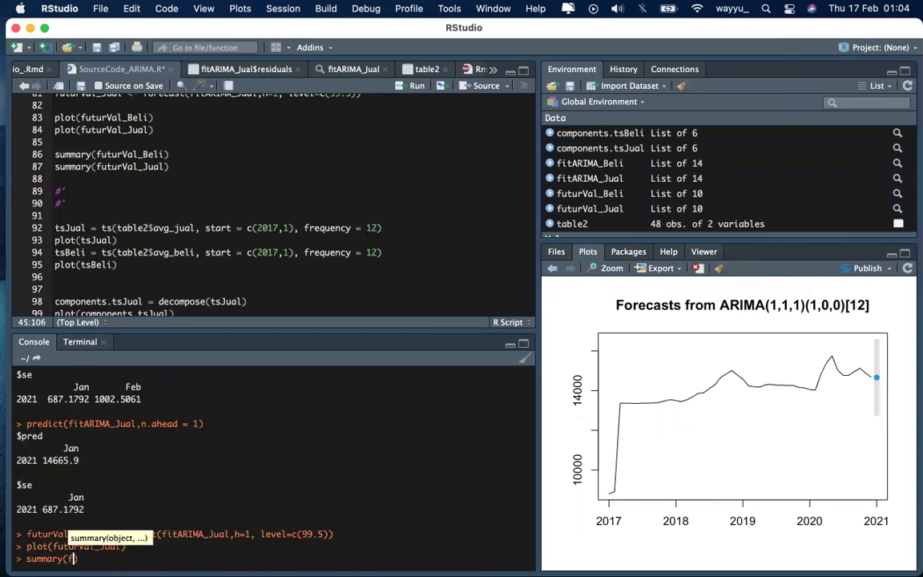
key("Down")
key("Return")
key("Return")
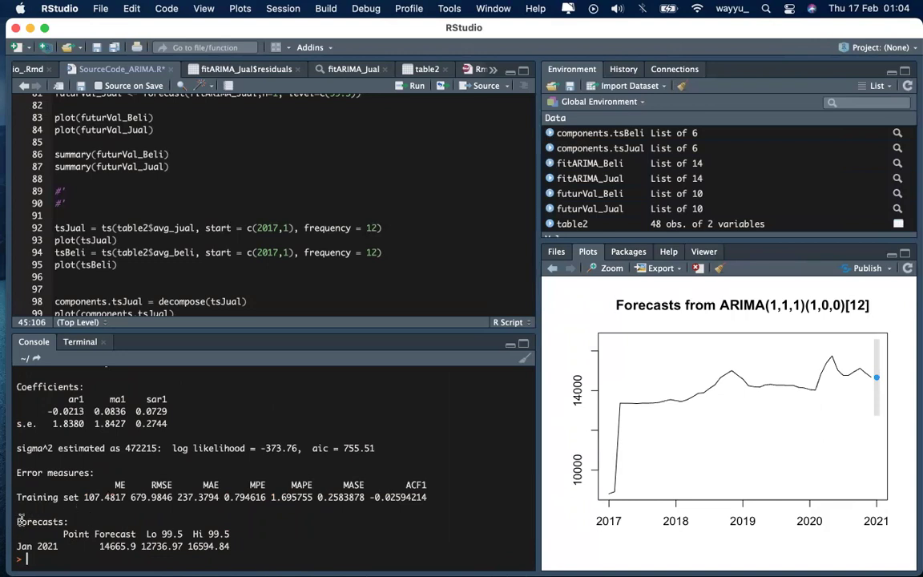
Step: Examine the January 2021 forecast and the training-set error measures in the futurVal_Jual summary by highlighting them
left_click_drag(15, 522, 239, 547)
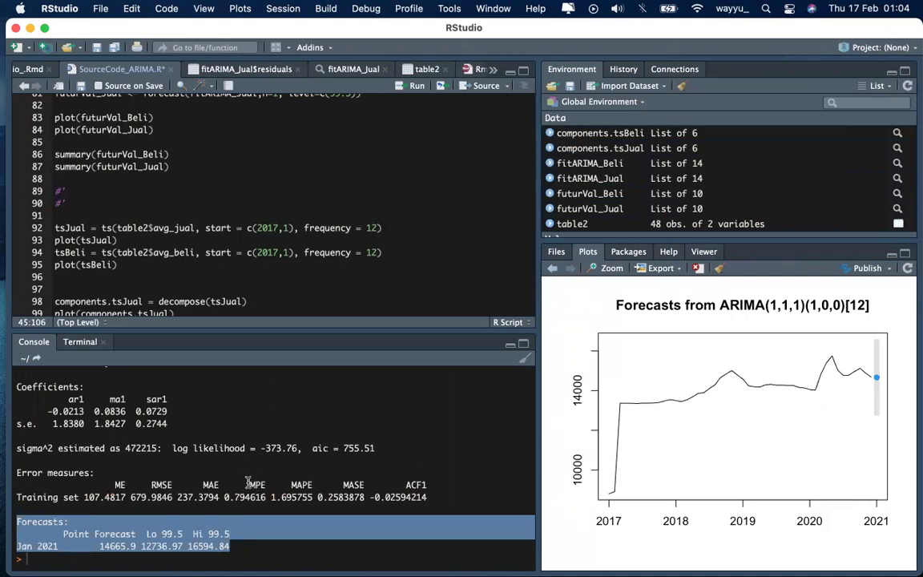
left_click_drag(249, 484, 264, 491)
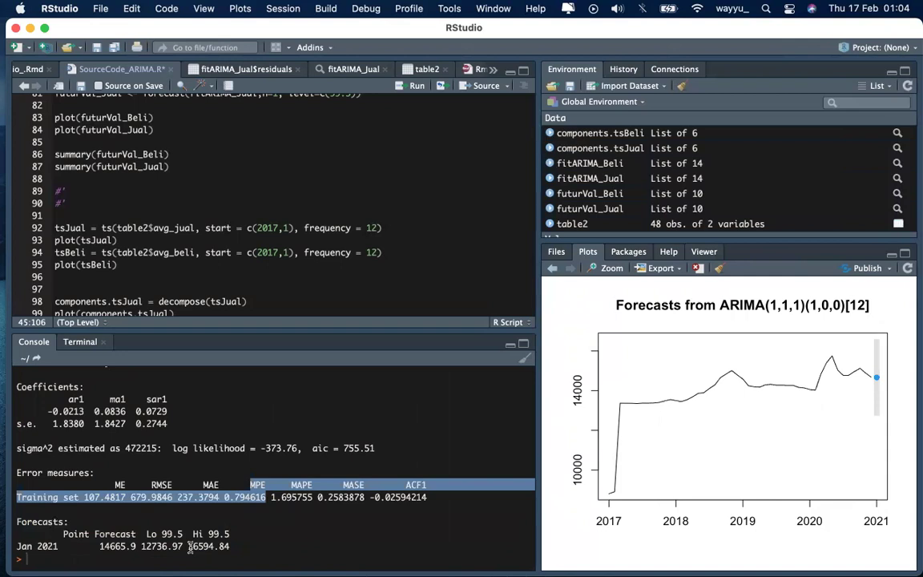
left_click(267, 494)
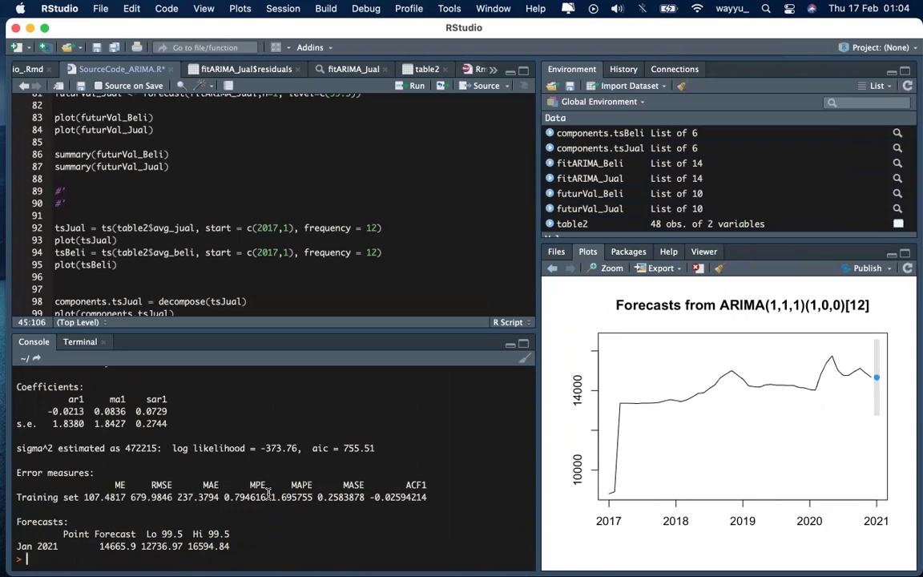
left_click_drag(79, 497, 434, 497)
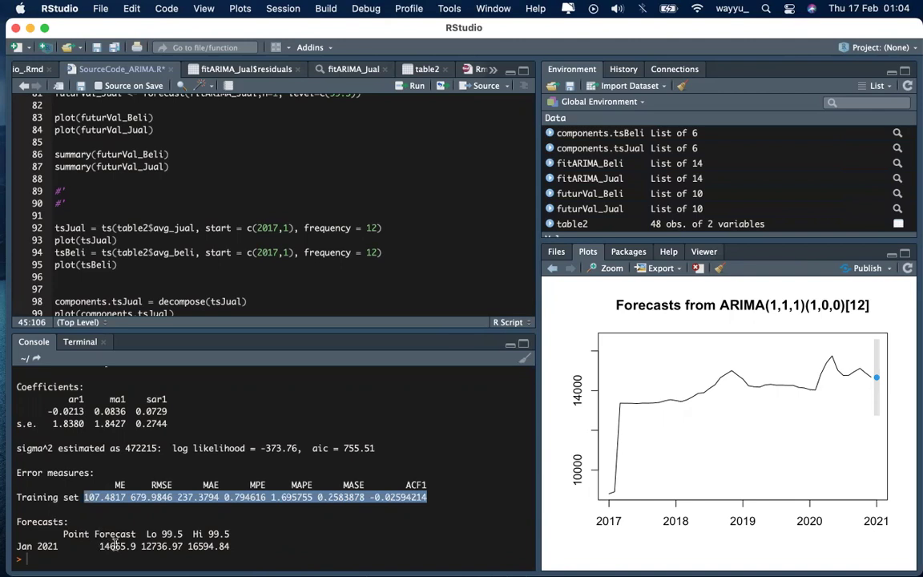
Step: Switch to the table1 workbook in Excel and fill the twelve 2020 rows, B38:E49, with yellow
key("ctrl+Up")
left_click(184, 337)
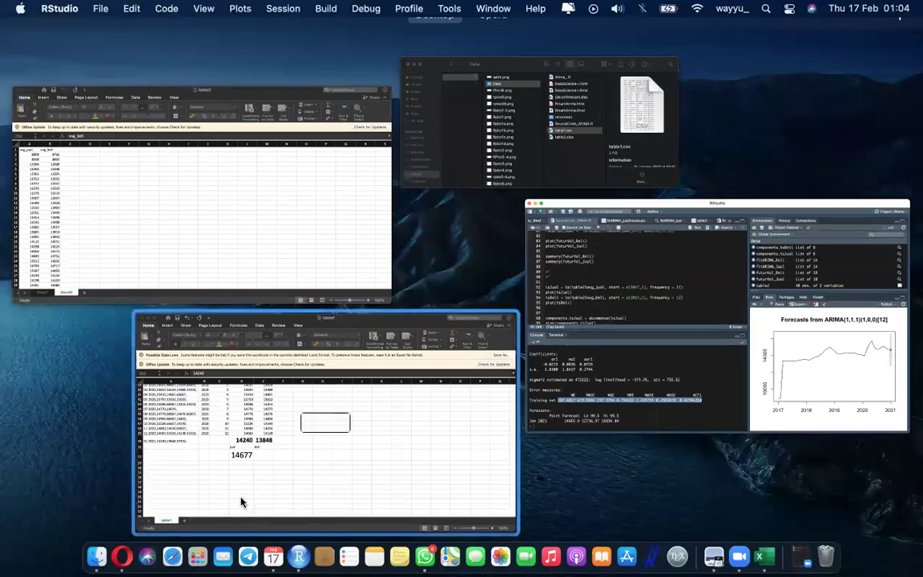
scroll(181, 291, "up", 5)
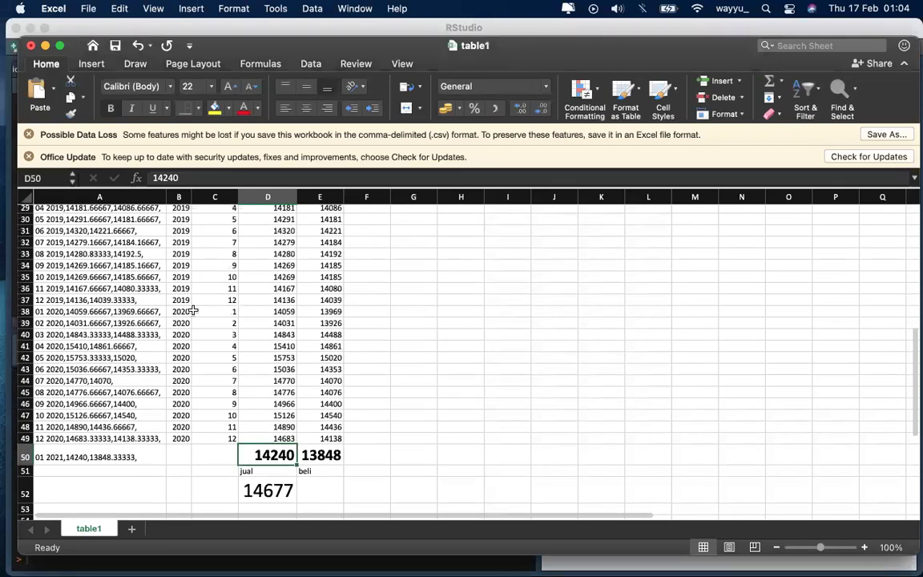
left_click_drag(183, 312, 332, 437)
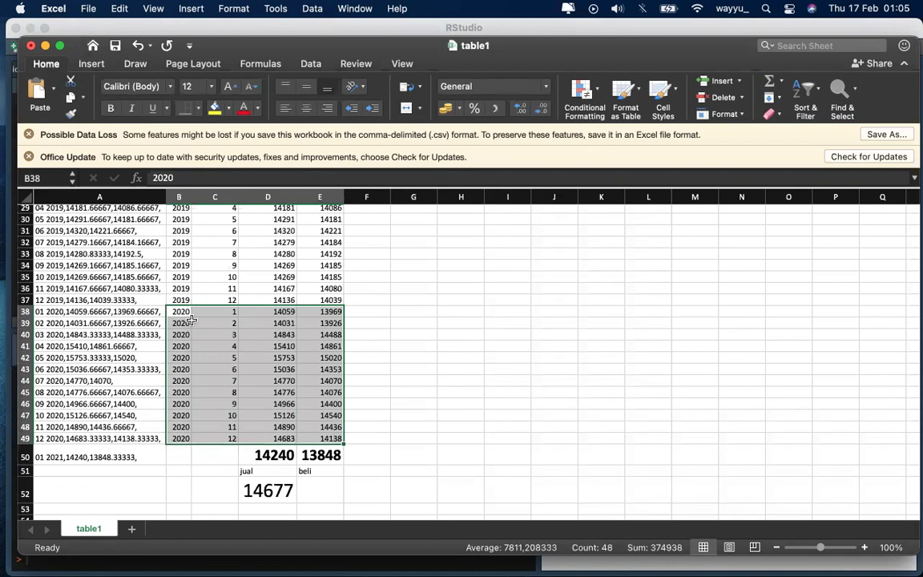
left_click(214, 109)
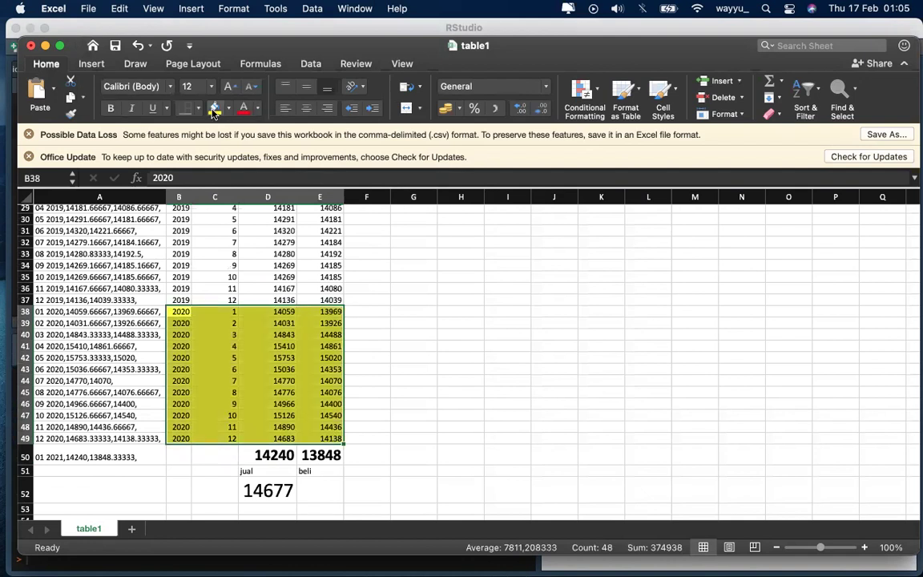
left_click(457, 376)
Step: Review the rows before 2020 by selecting their year values in column B from row 37 upward
scroll(273, 337, "up", 4)
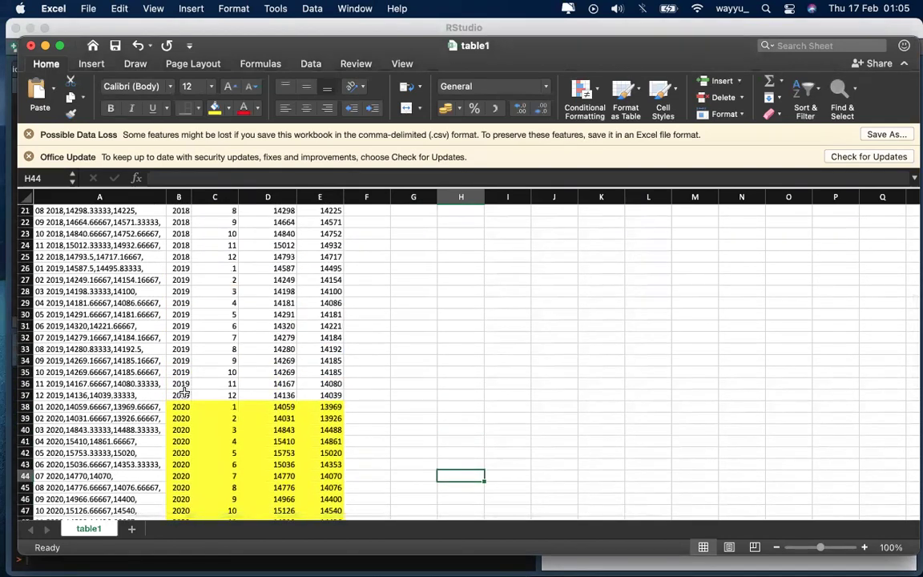
left_click_drag(184, 392, 185, 268)
scroll(290, 350, "down", 7)
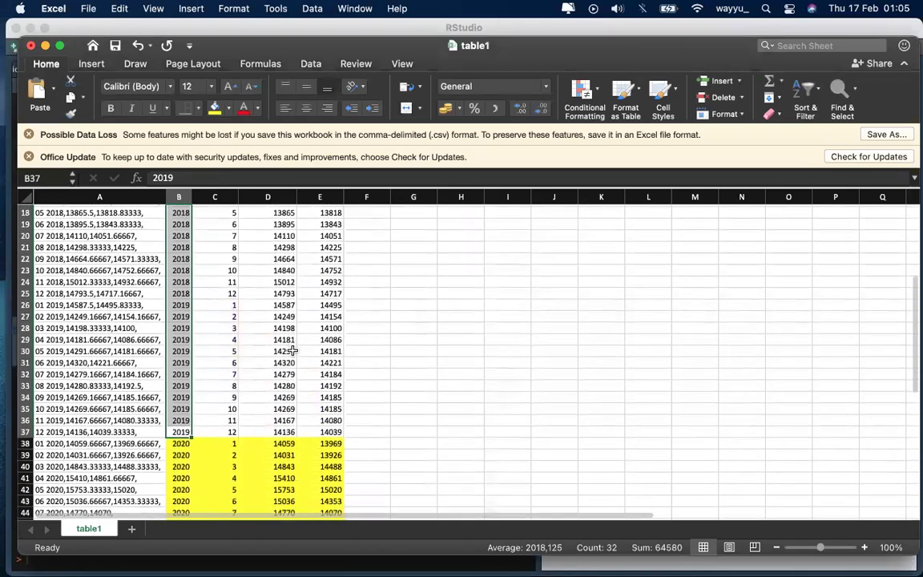
Step: Make the 2020 jual and beli values in D38:E49 bold and select the adjacent empty cells F38:G49
scroll(293, 350, "down", 3)
left_click_drag(181, 325, 184, 454)
left_click_drag(285, 323, 320, 450)
key("super+b")
left_click_drag(284, 321, 320, 442)
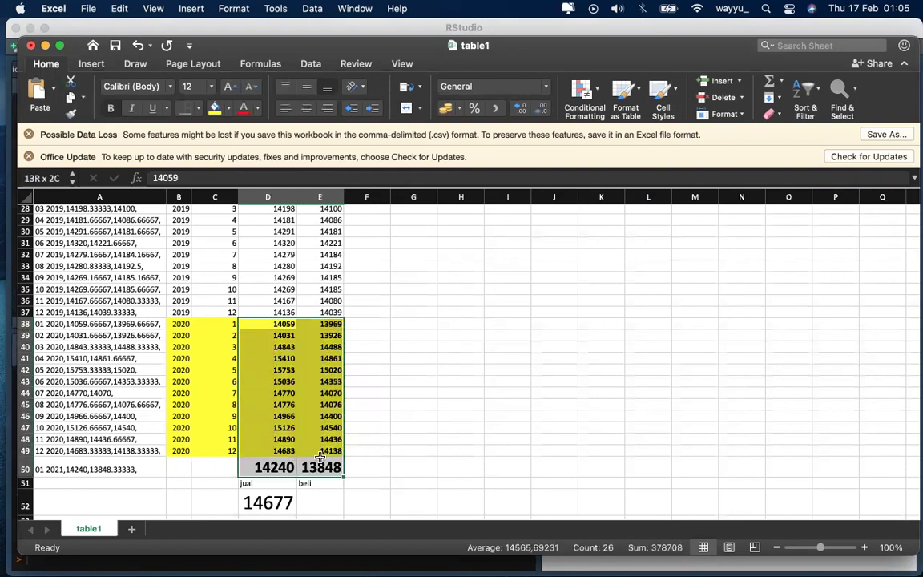
left_click_drag(367, 323, 398, 449)
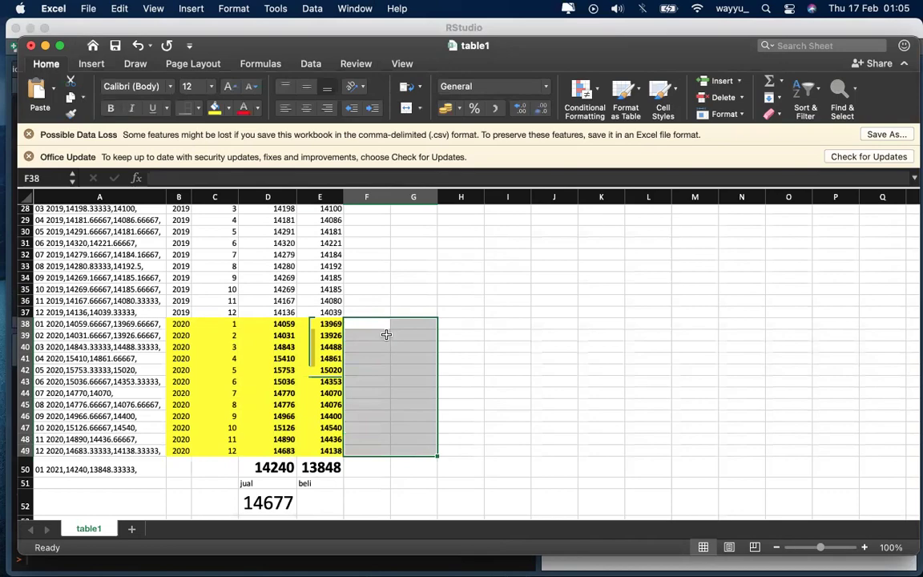
Step: Switch to RStudio and highlight the January to December 2021 forecast rows in the console output for review
key("ctrl+Right")
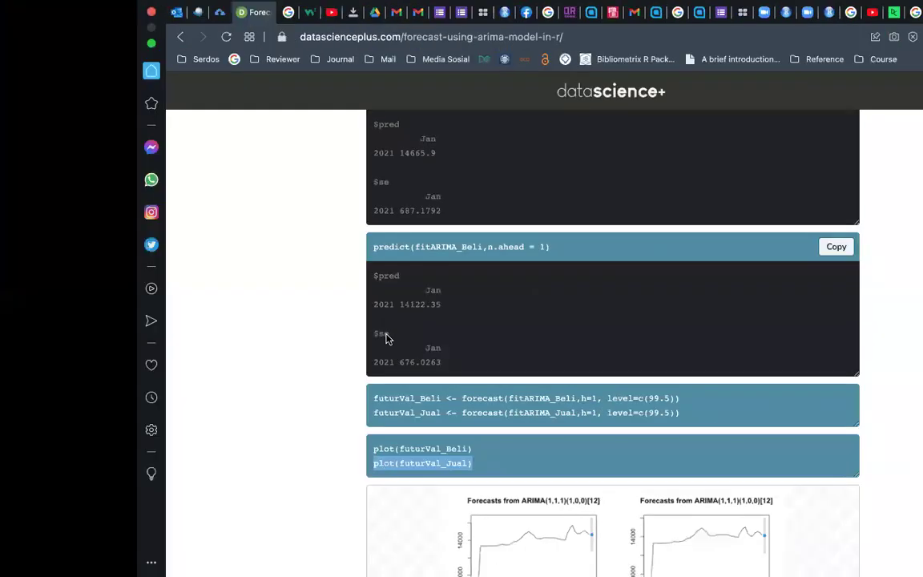
key("ctrl+Left")
key("ctrl+Up")
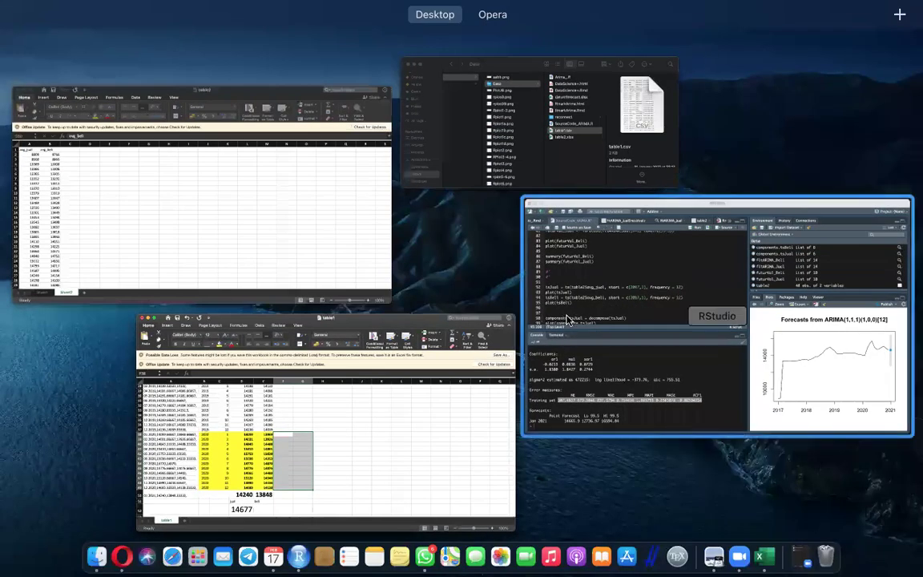
left_click(563, 319)
scroll(341, 416, "up", 10)
scroll(342, 416, "up", 5)
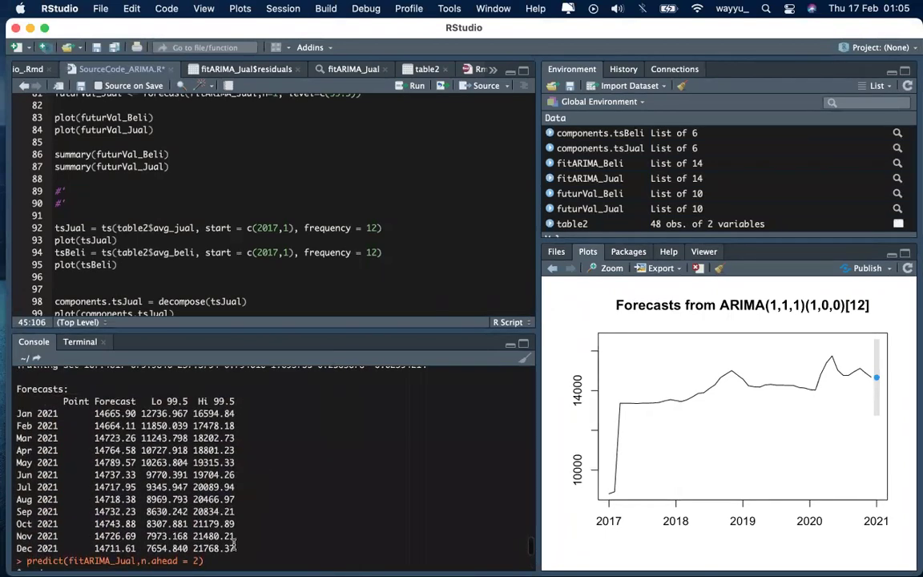
left_click_drag(235, 548, 13, 412)
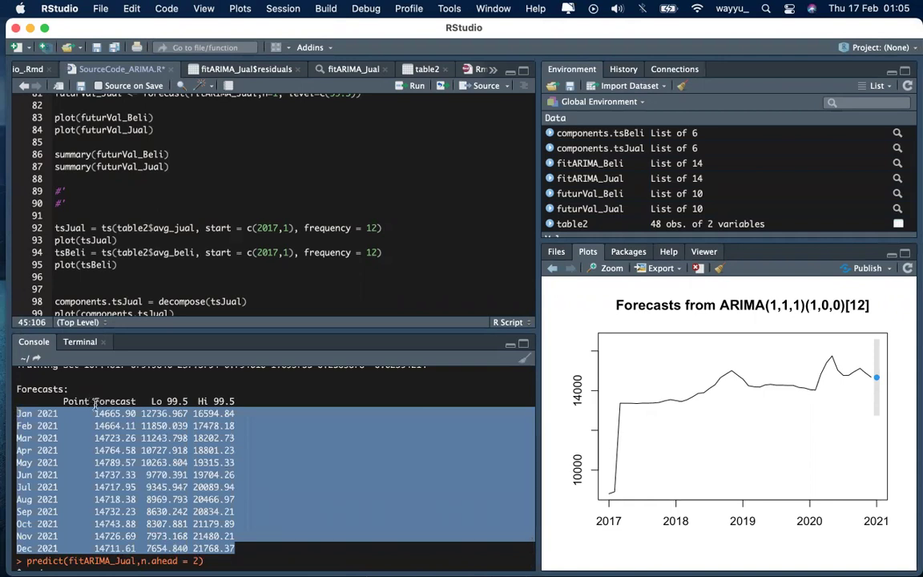
Step: Return to the table1 workbook in Excel and mark F38:F49 beside the 2020 rows as the twelve-month comparison range
key("ctrl+Up")
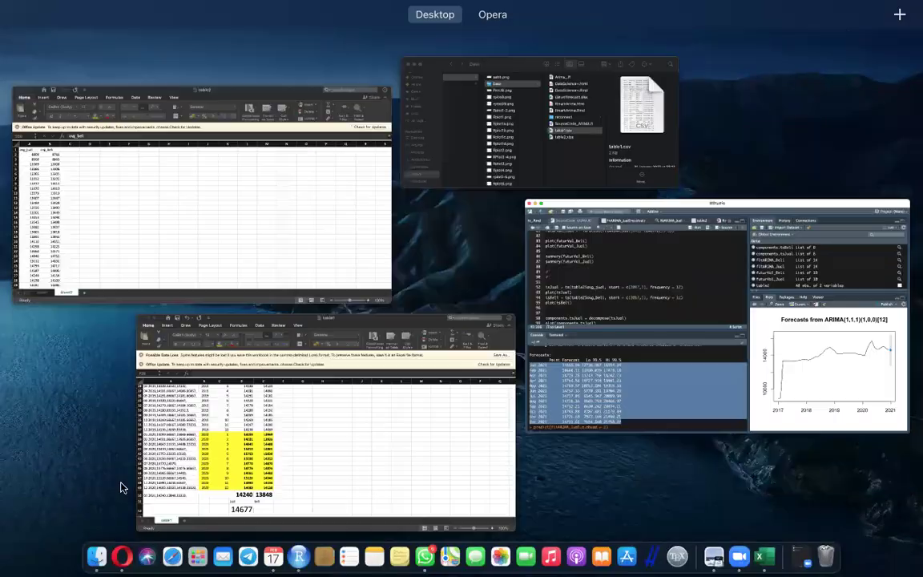
left_click(241, 478)
left_click(374, 320)
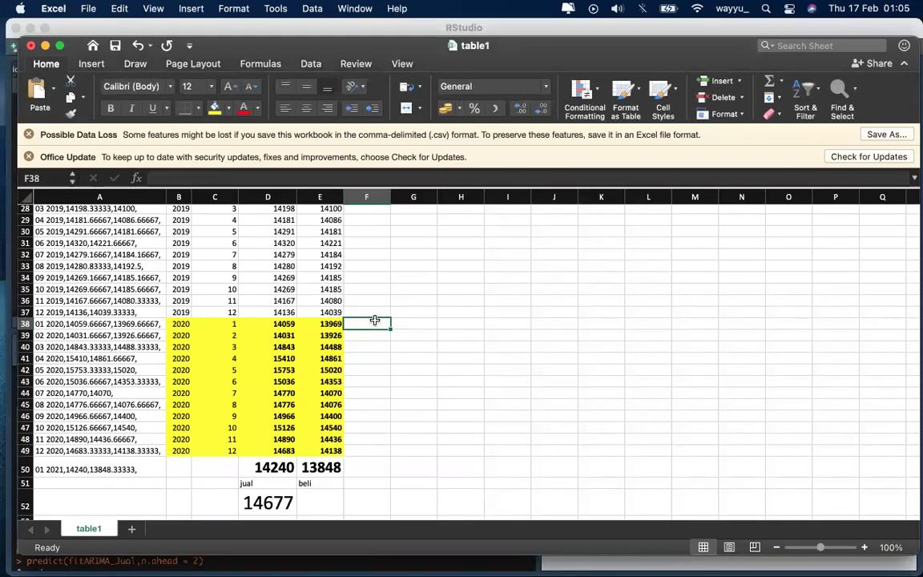
left_click_drag(374, 321, 376, 451)
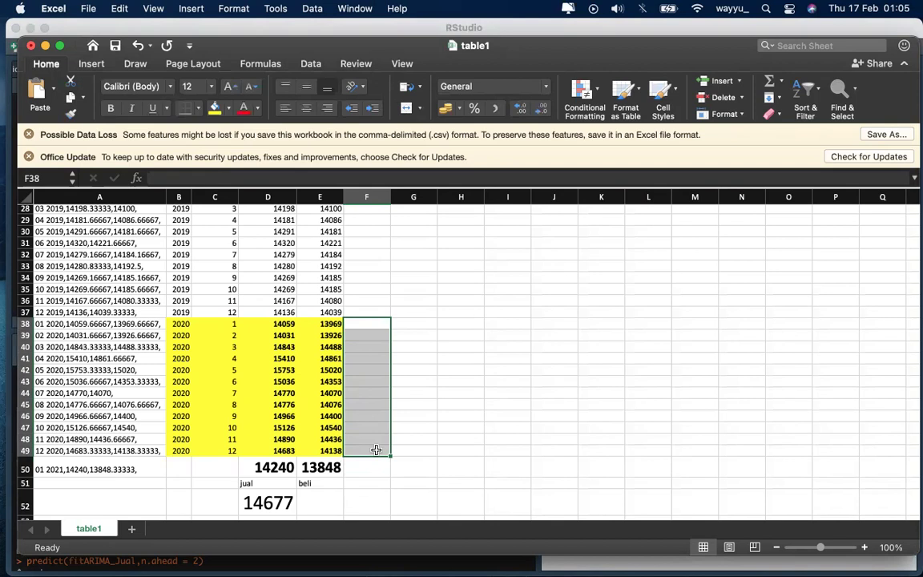
Step: Examine the actual January 2021 jual and beli rates in D50 and E50 against the 2020 rows above them
scroll(376, 451, "down", 3)
left_click_drag(271, 378, 270, 494)
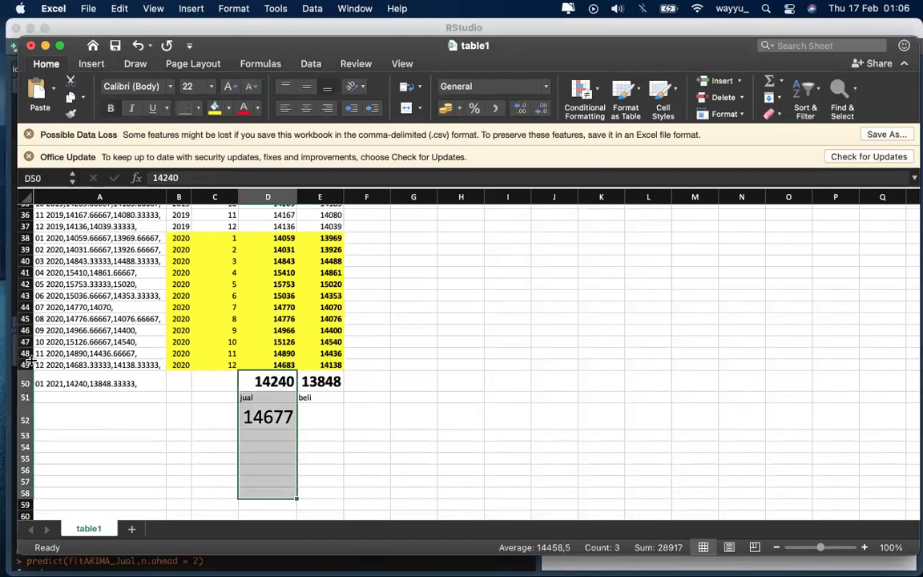
left_click(356, 421)
left_click(268, 378)
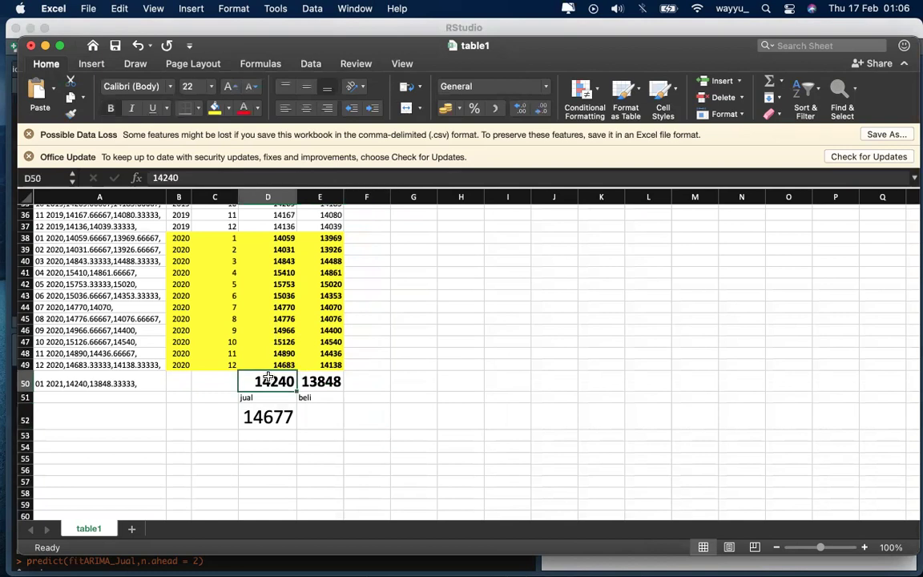
left_click(310, 380)
left_click(285, 380)
scroll(284, 380, "up", 5)
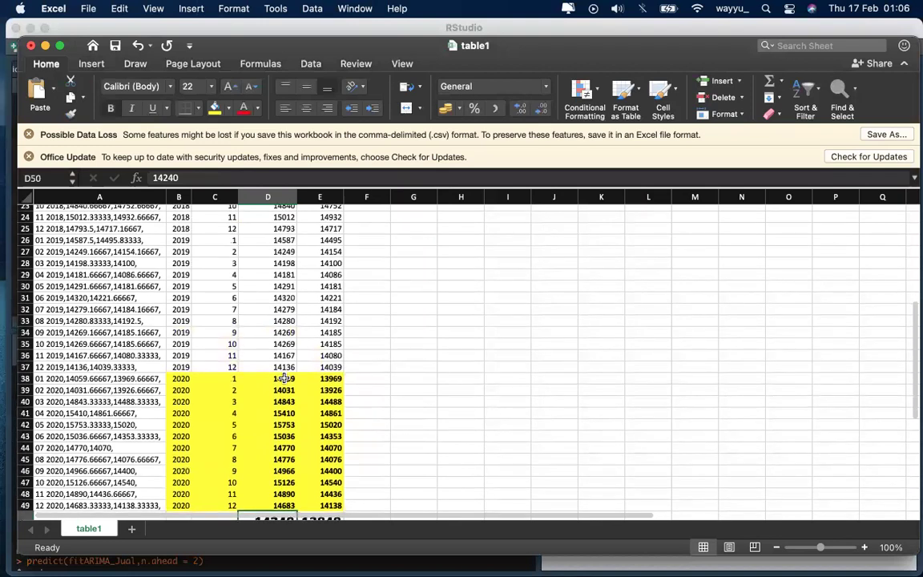
scroll(285, 380, "down", 2)
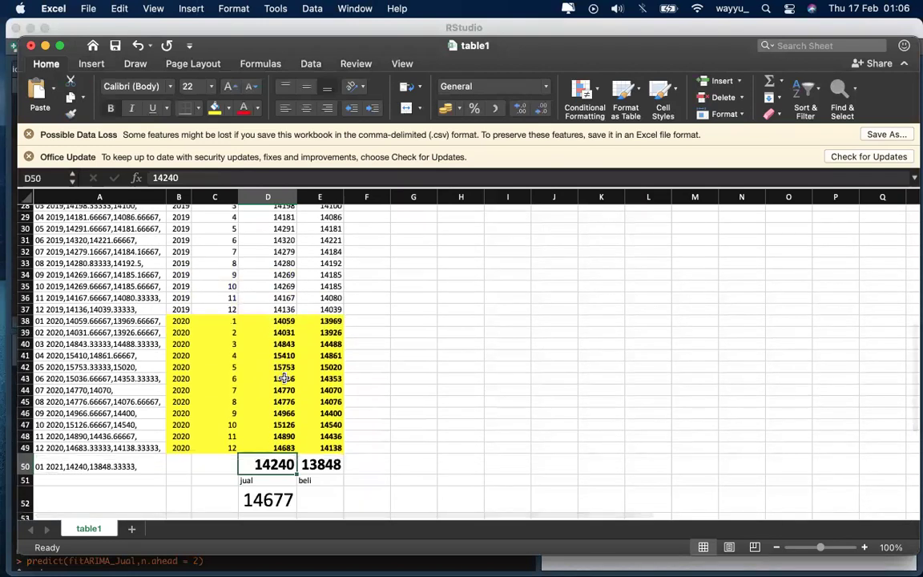
Step: Dismiss the Office Update and Possible Data Loss notices in the table1 workbook
left_click(29, 156)
left_click(28, 134)
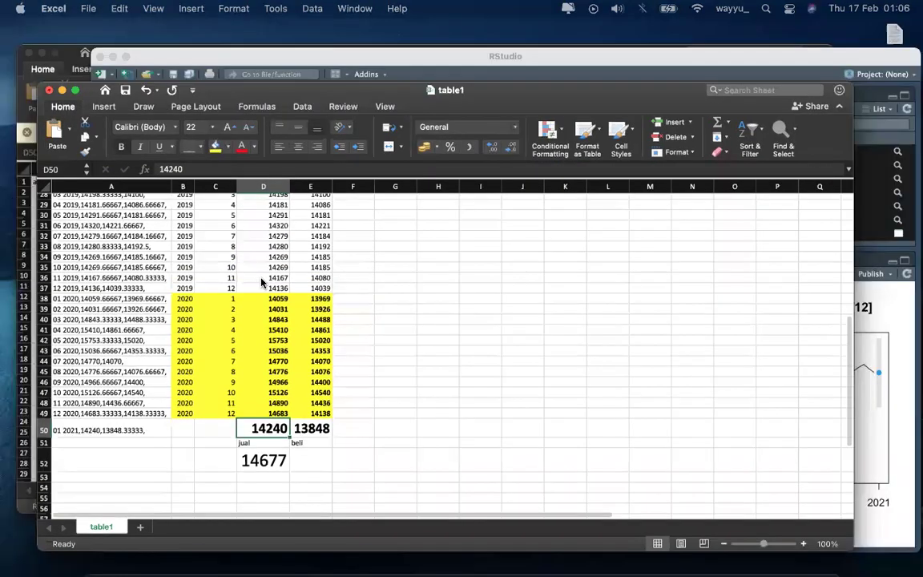
Step: Switch to RStudio, clear the highlight on the forecast rows and make the console pane taller
key("ctrl+Up")
left_click(674, 323)
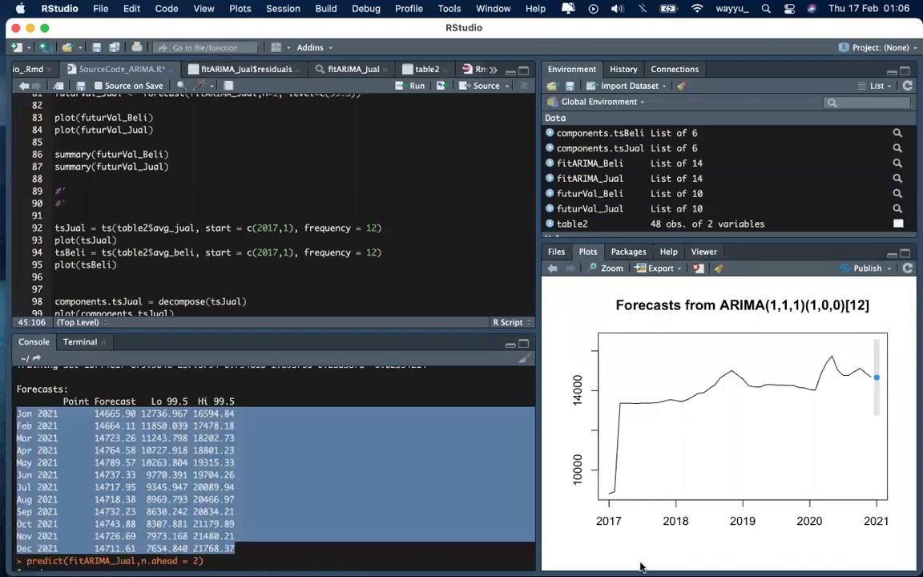
mouse_move(635, 566)
left_click(382, 329)
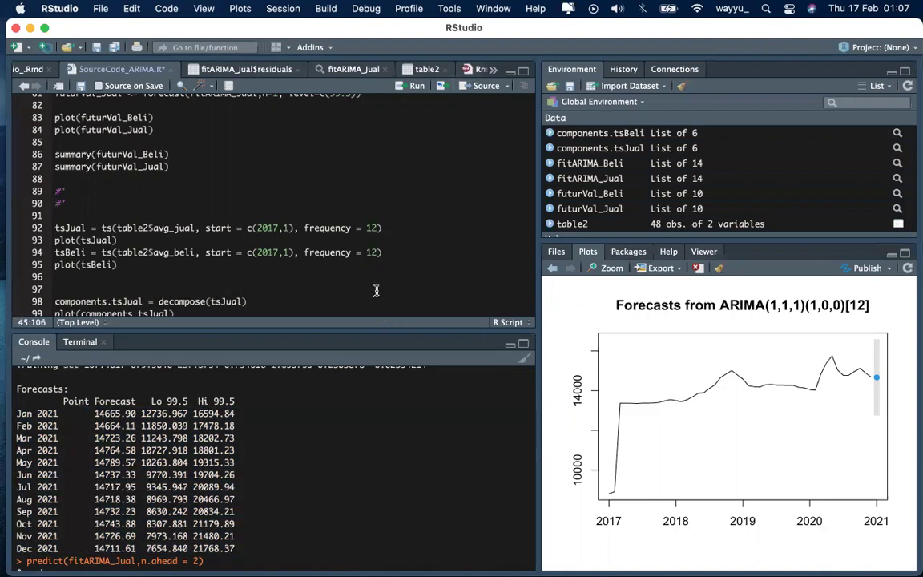
left_click_drag(335, 331, 339, 301)
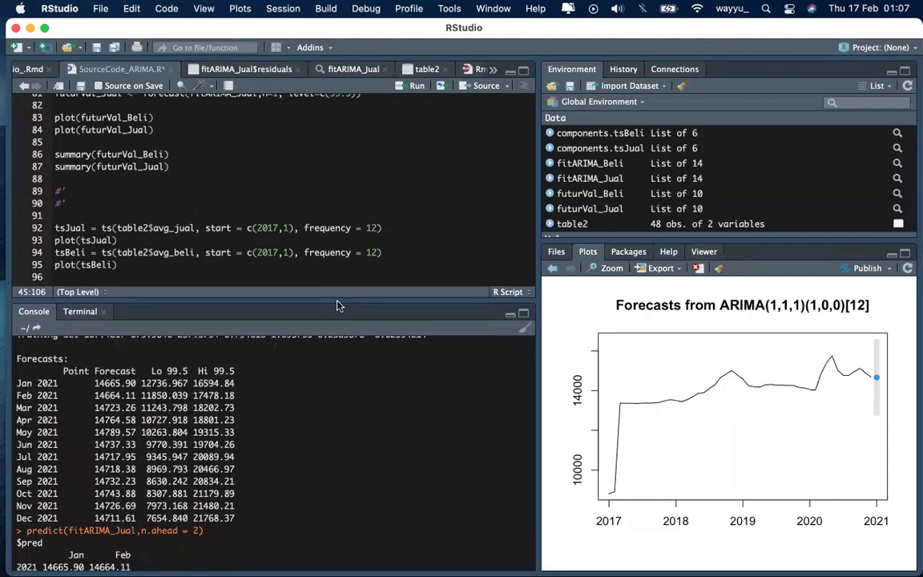